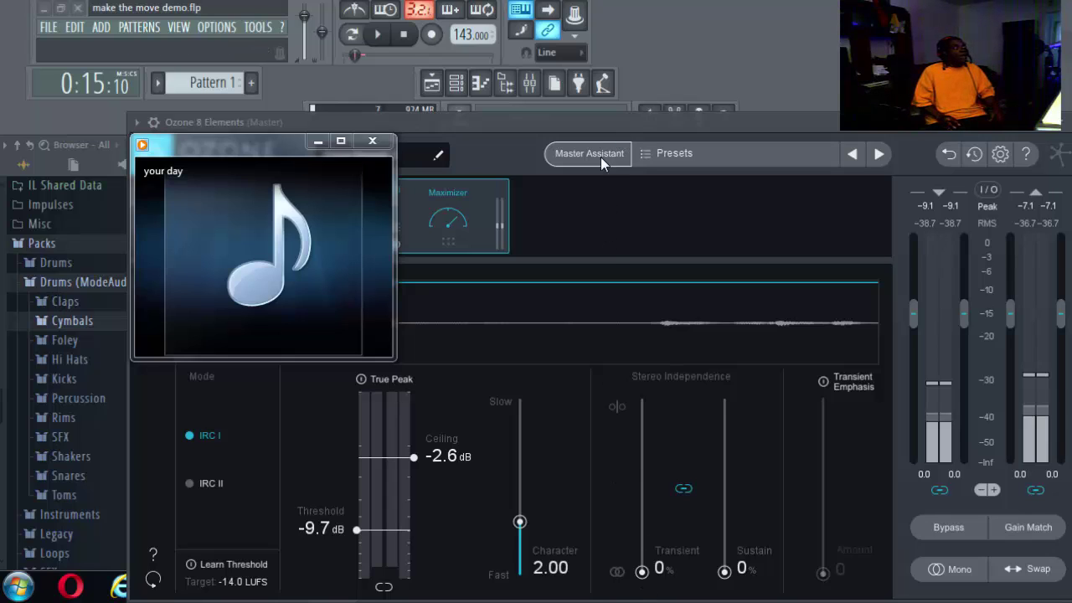
- Bring up the media player and close it to clear the Ozone 8 Elements window
{"action": "left_click_drag", "start_coordinate": [646, 126], "coordinate": [668, 155]}
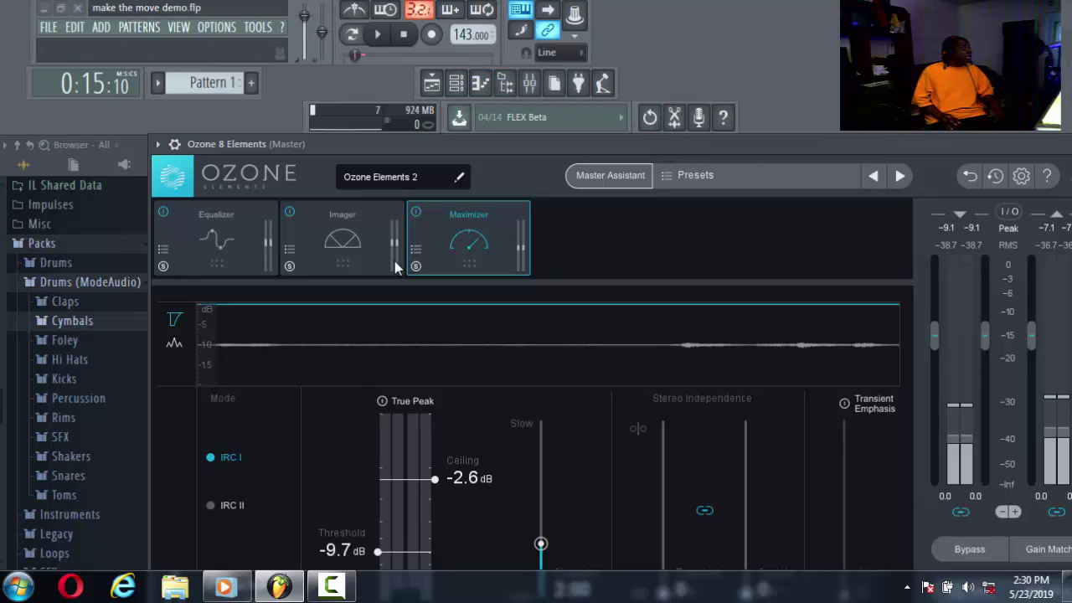
{"action": "left_click", "coordinate": [225, 586]}
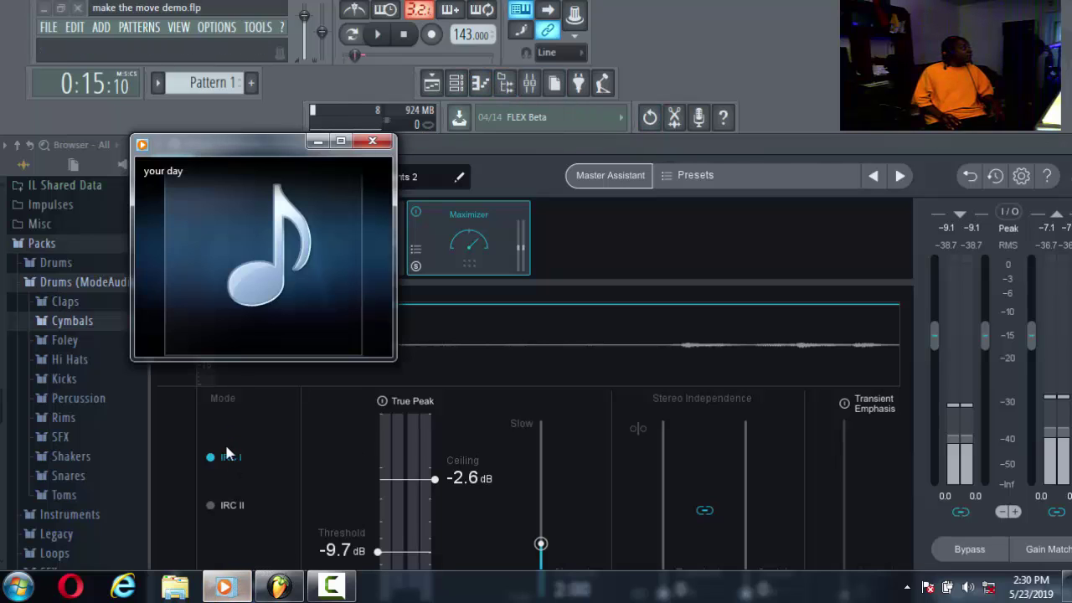
{"action": "left_click", "coordinate": [258, 338]}
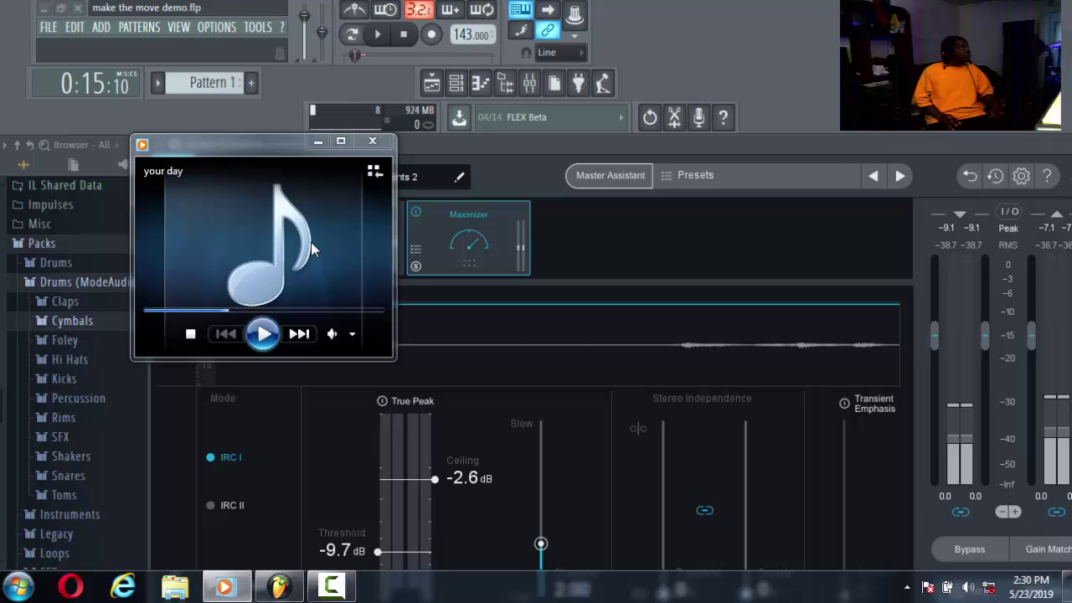
{"action": "left_click", "coordinate": [374, 142]}
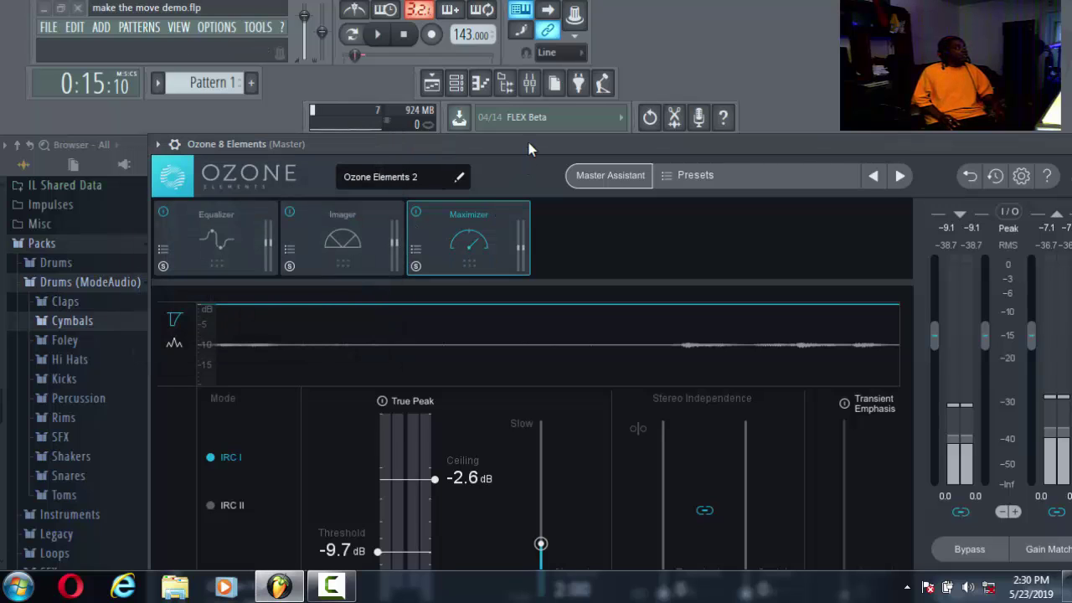
- Look through the Imager, Equalizer and Maximizer modules of Ozone 8 Elements
{"action": "left_click_drag", "start_coordinate": [530, 141], "coordinate": [566, 66]}
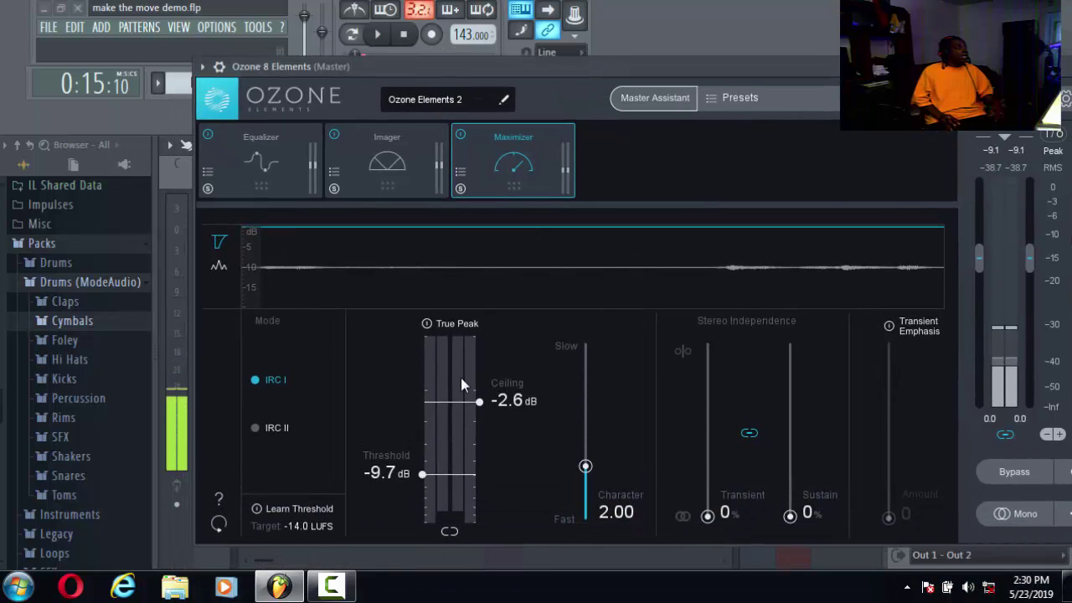
{"action": "left_click", "coordinate": [397, 173]}
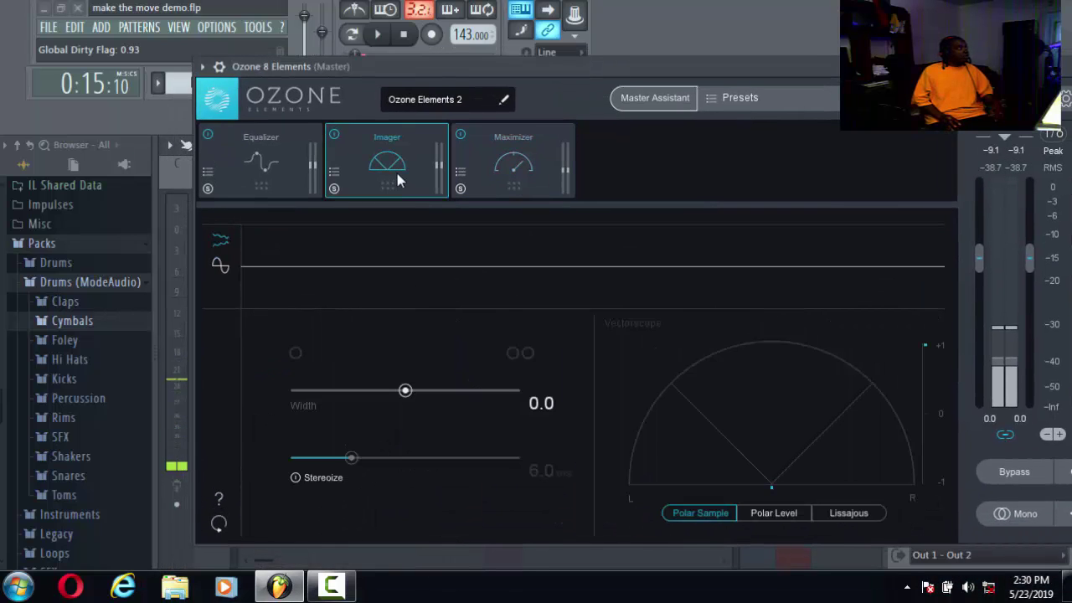
{"action": "left_click", "coordinate": [237, 171]}
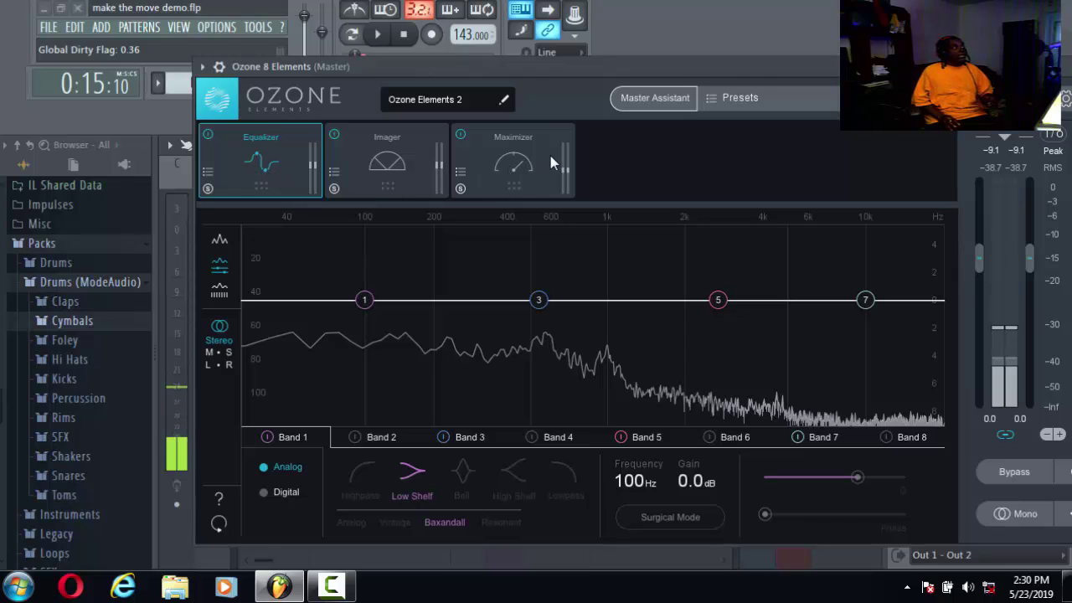
{"action": "left_click", "coordinate": [520, 163]}
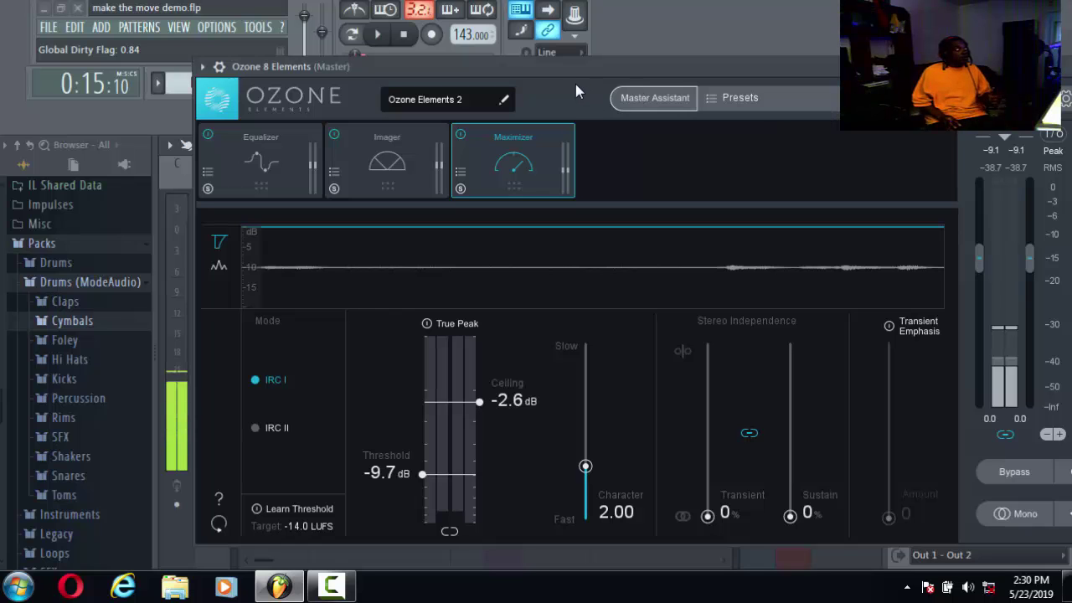
- Try different Maximizer ceiling levels and set the ceiling to -3.0 dB
{"action": "left_click_drag", "start_coordinate": [577, 67], "coordinate": [638, 63]}
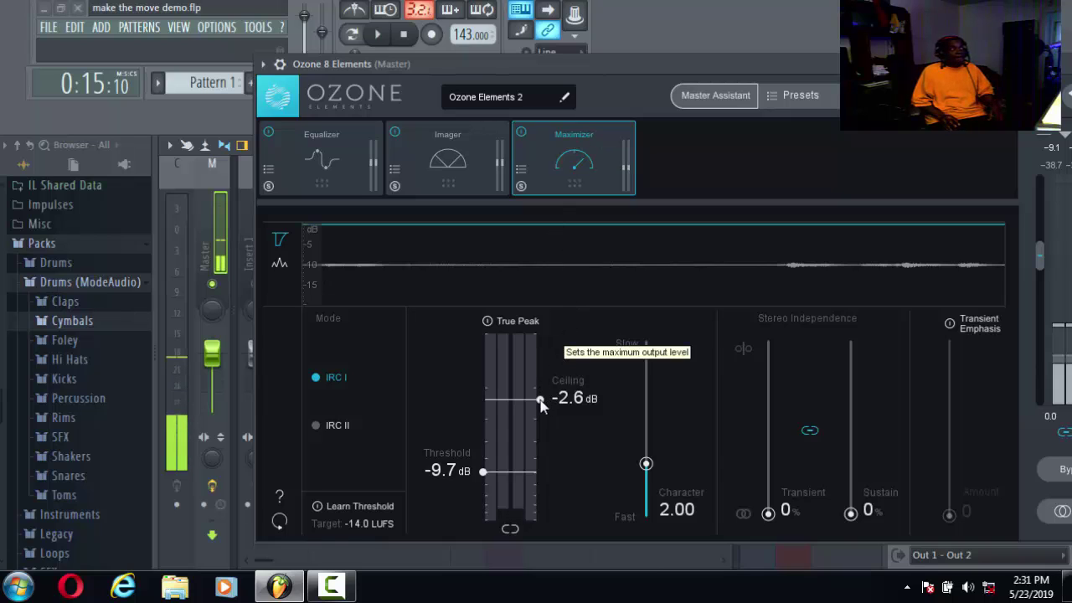
{"action": "left_click_drag", "start_coordinate": [543, 401], "coordinate": [571, 450]}
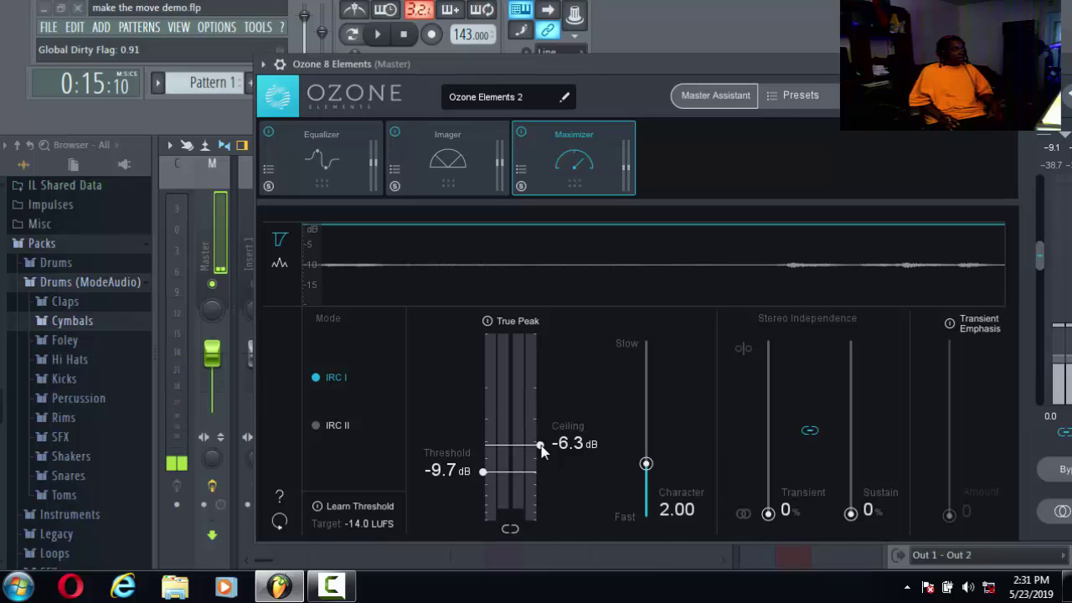
{"action": "mouse_move", "coordinate": [541, 450]}
{"action": "left_mouse_down"}
{"action": "mouse_move", "coordinate": [549, 417]}
{"action": "mouse_move", "coordinate": [550, 439]}
{"action": "left_mouse_up"}
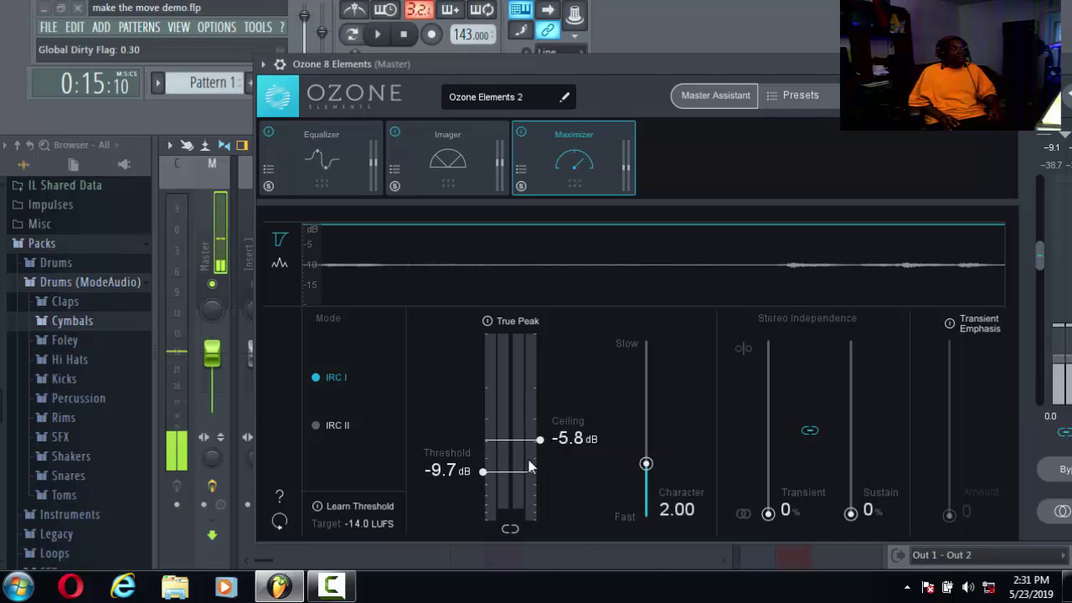
{"action": "left_click_drag", "start_coordinate": [541, 441], "coordinate": [550, 407]}
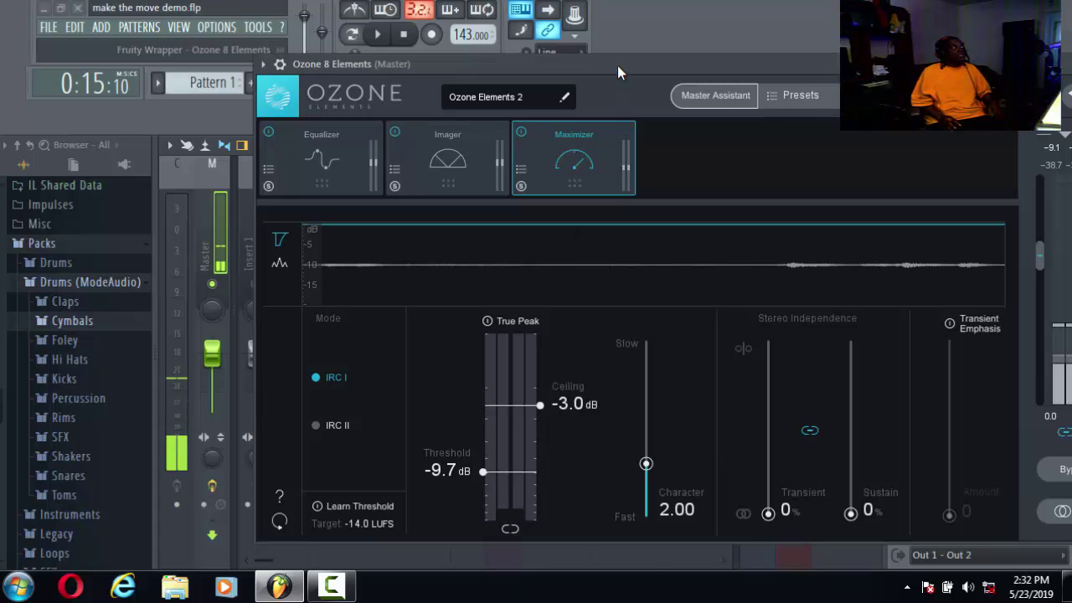
- Play the song briefly from the current position and stop playback
{"action": "left_click_drag", "start_coordinate": [617, 65], "coordinate": [610, 146]}
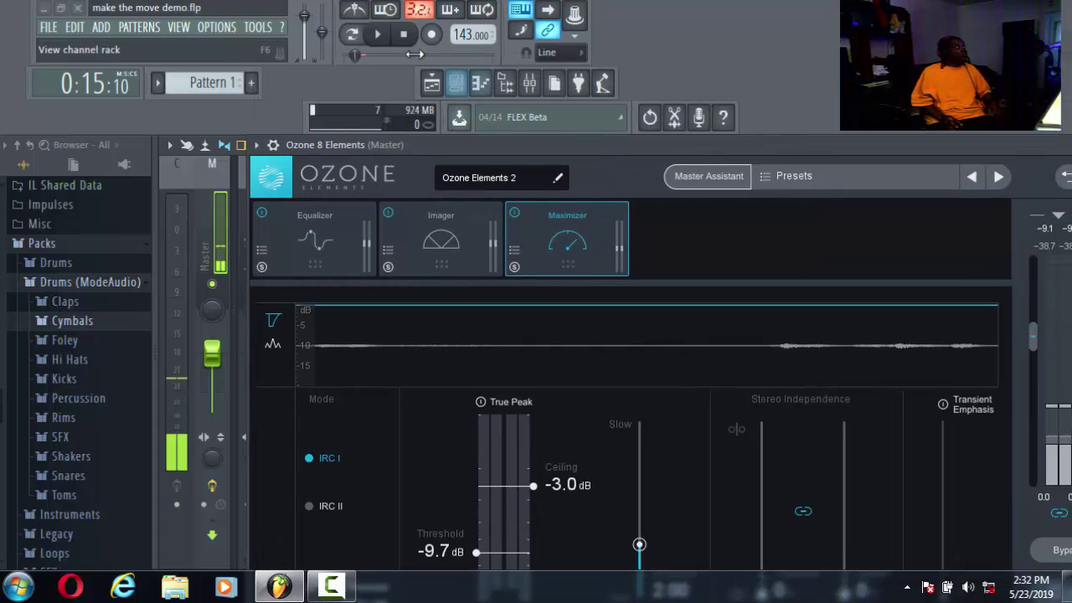
{"action": "left_click", "coordinate": [377, 33]}
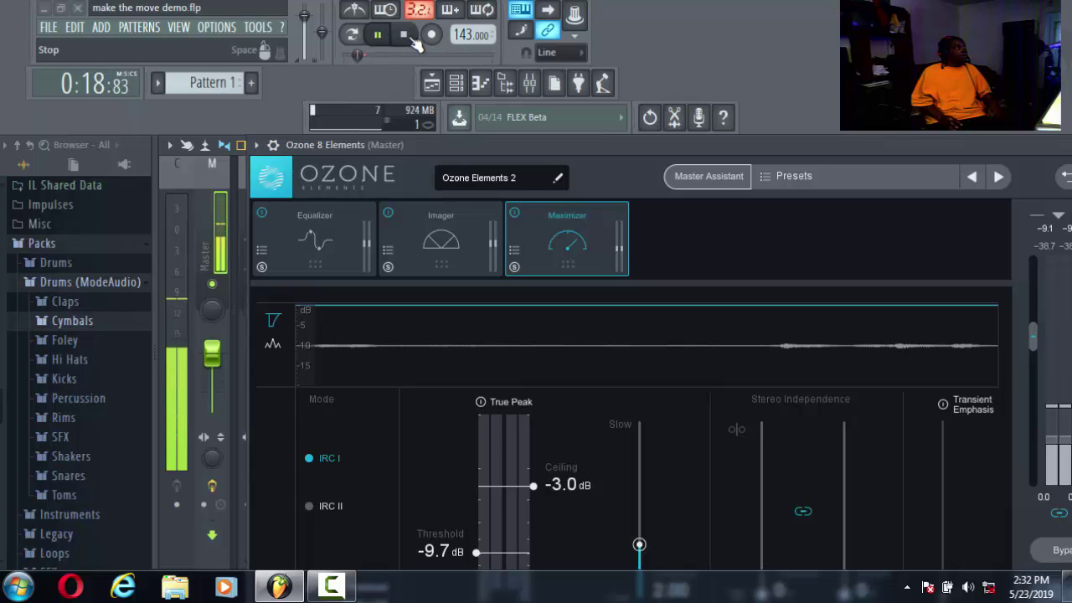
{"action": "left_click", "coordinate": [409, 36]}
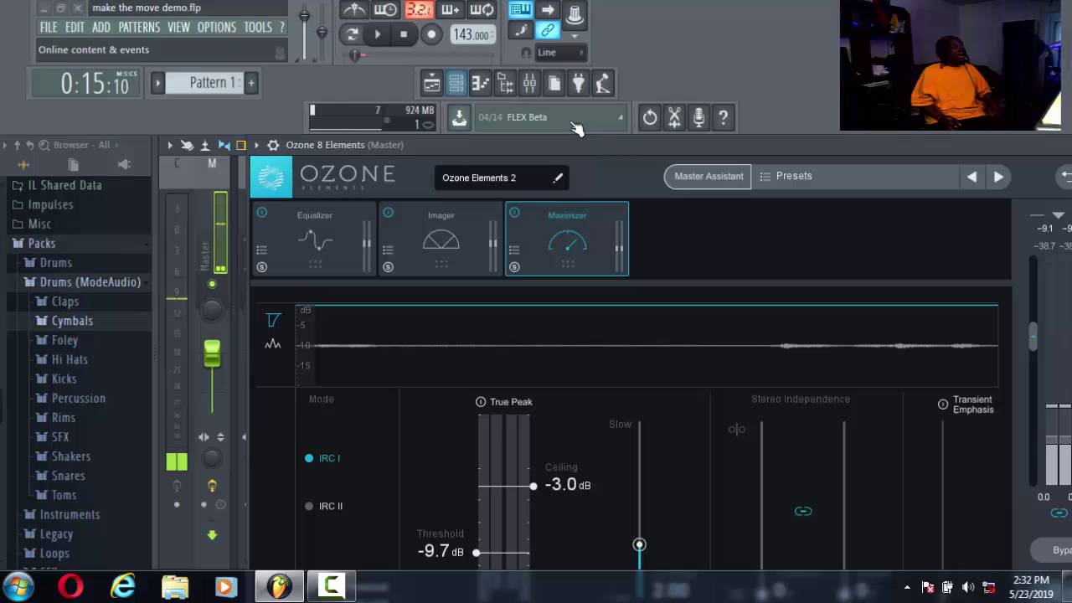
- Start the Master Assistant with CD target and Medium intensity, and enable the first Ozone 8 Elements slot on the Master track
{"action": "left_click", "coordinate": [696, 173]}
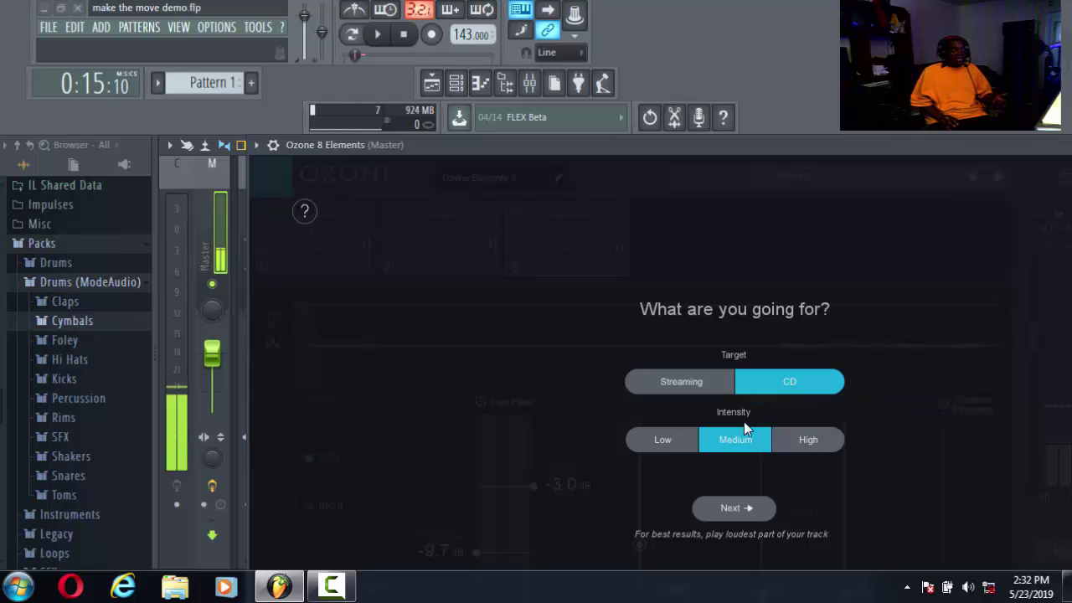
{"action": "left_click", "coordinate": [741, 511]}
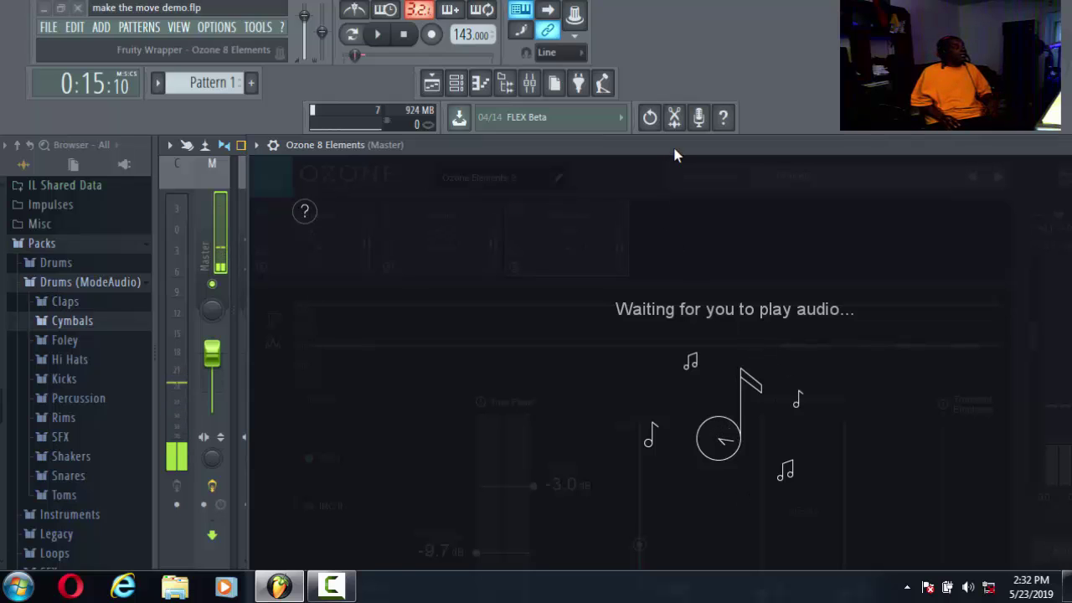
{"action": "left_click_drag", "start_coordinate": [676, 154], "coordinate": [579, 316]}
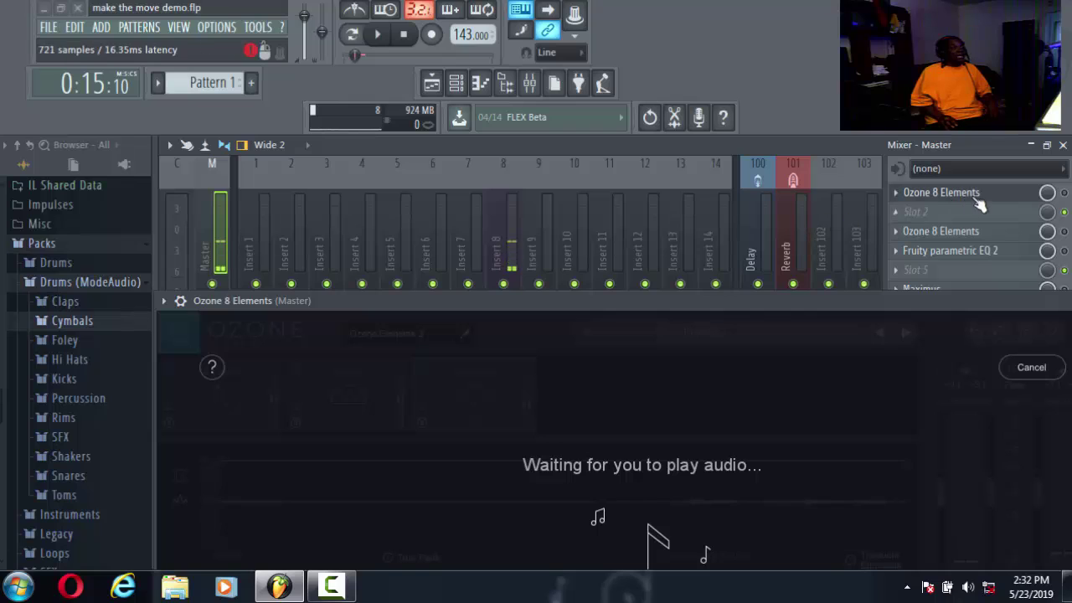
{"action": "left_click", "coordinate": [1063, 192]}
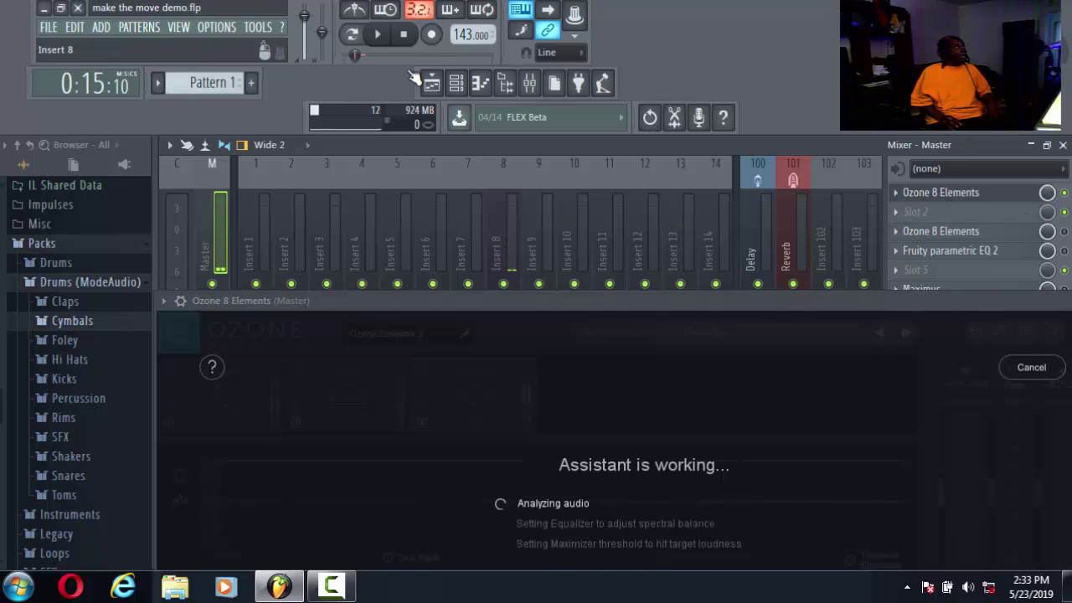
- Play the song for the Master Assistant to analyze, and accept its suggested settings
{"action": "left_click", "coordinate": [378, 34]}
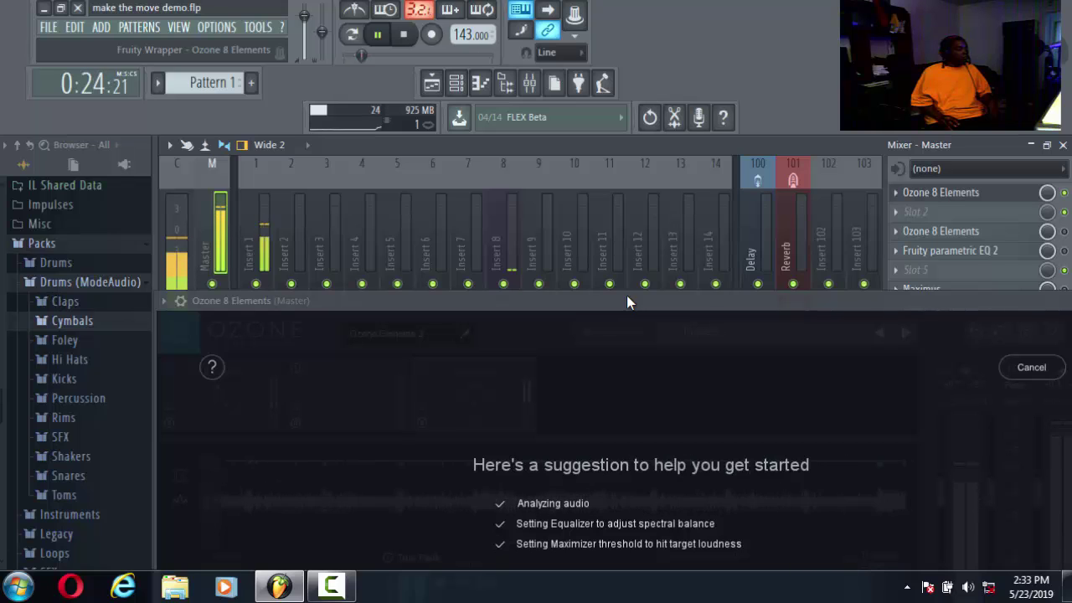
{"action": "left_click", "coordinate": [405, 37]}
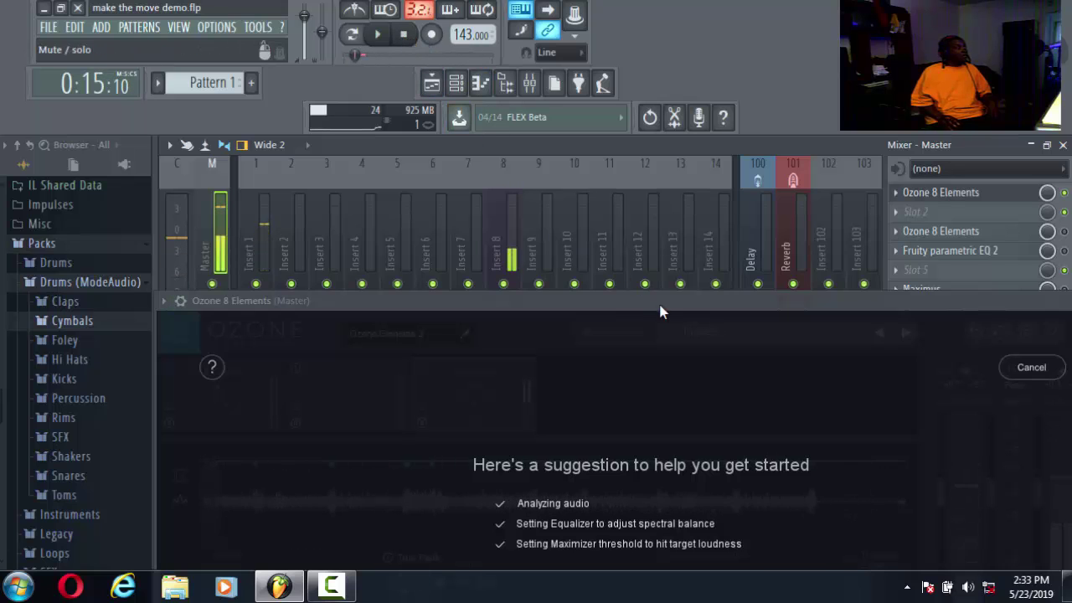
{"action": "left_click_drag", "start_coordinate": [659, 300], "coordinate": [649, 161]}
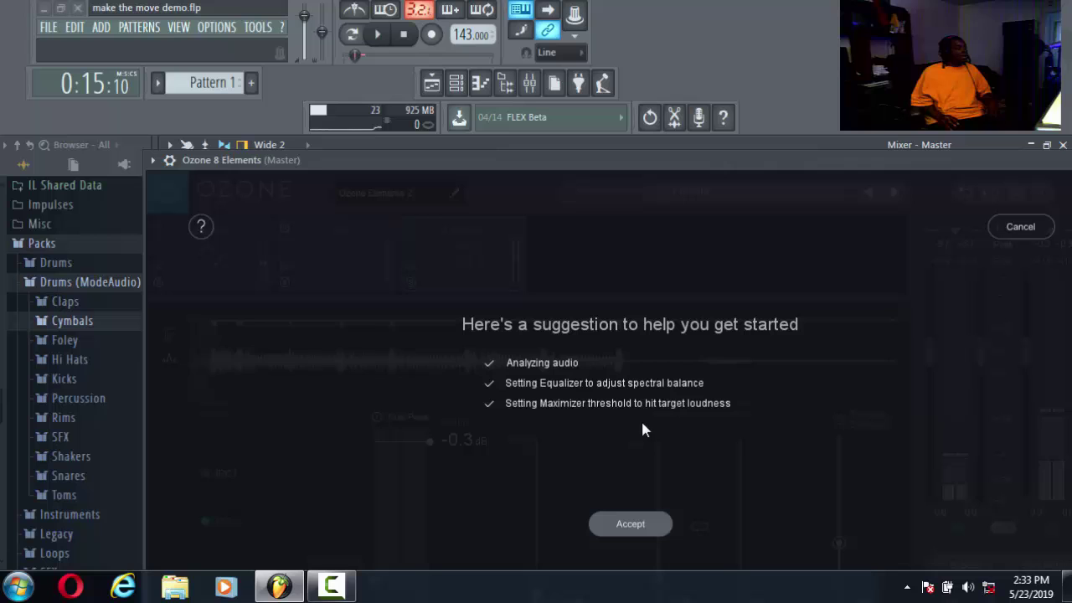
{"action": "left_click", "coordinate": [632, 523]}
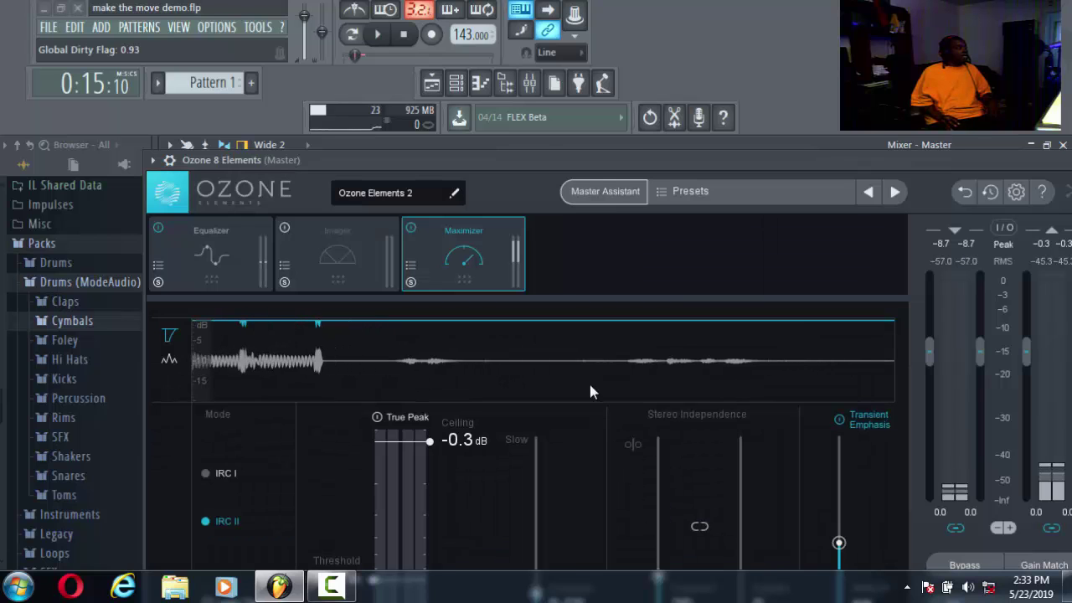
- Bring the full Maximizer section into view and play the song briefly through the new mastering settings
{"action": "left_click_drag", "start_coordinate": [554, 157], "coordinate": [562, 299]}
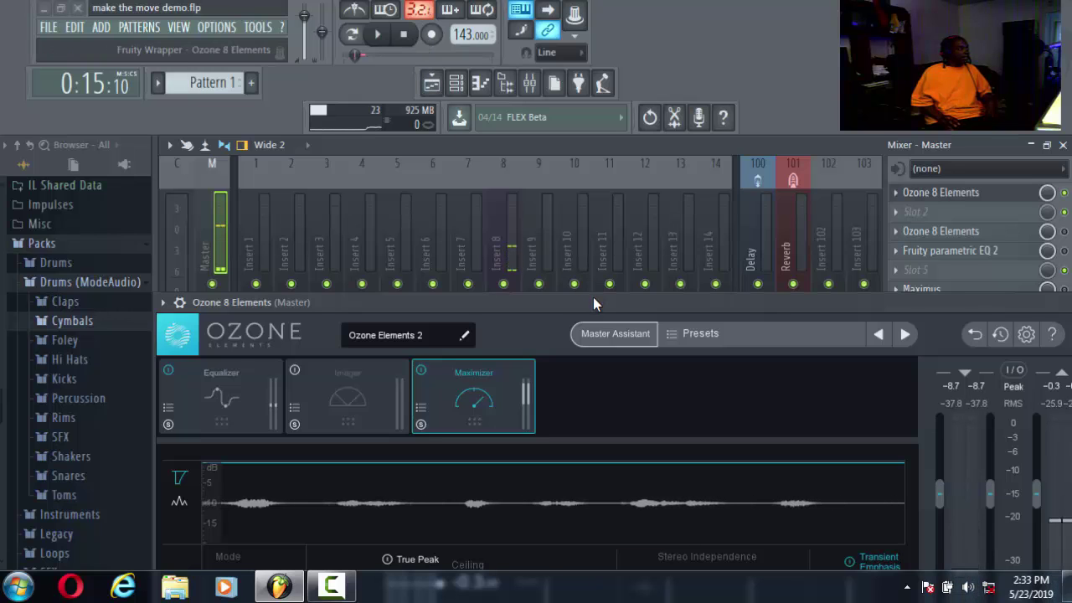
{"action": "left_click_drag", "start_coordinate": [593, 299], "coordinate": [642, 165]}
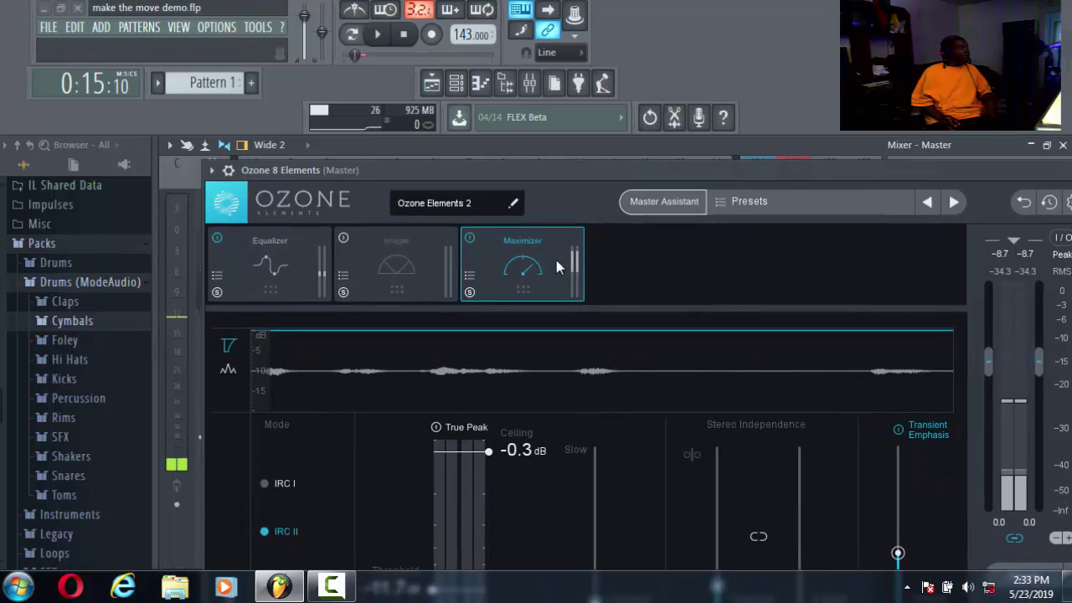
{"action": "left_click_drag", "start_coordinate": [530, 171], "coordinate": [530, 141]}
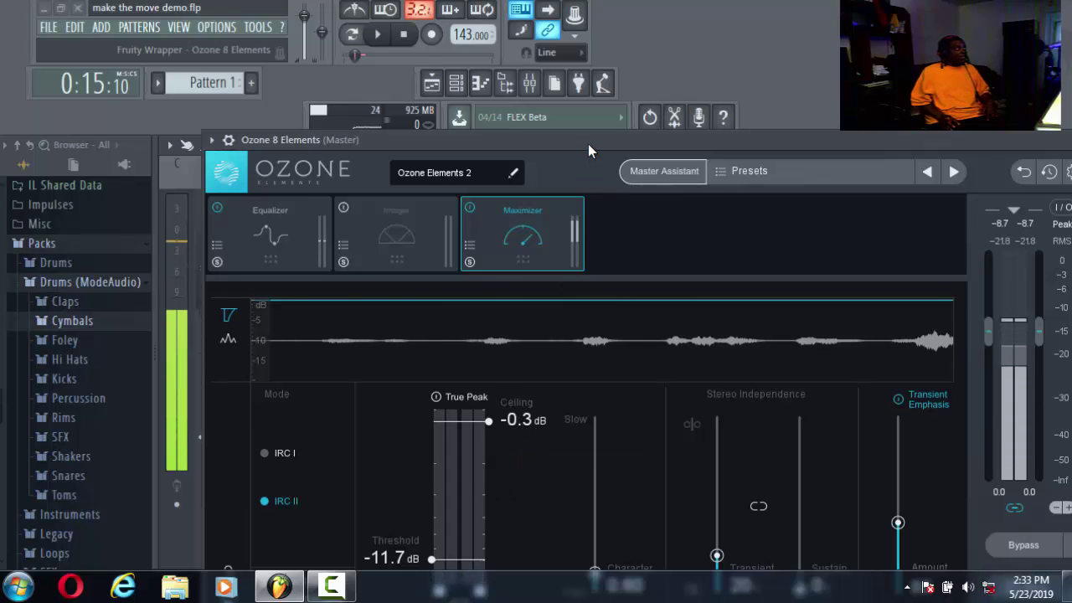
{"action": "left_click_drag", "start_coordinate": [588, 144], "coordinate": [609, 79]}
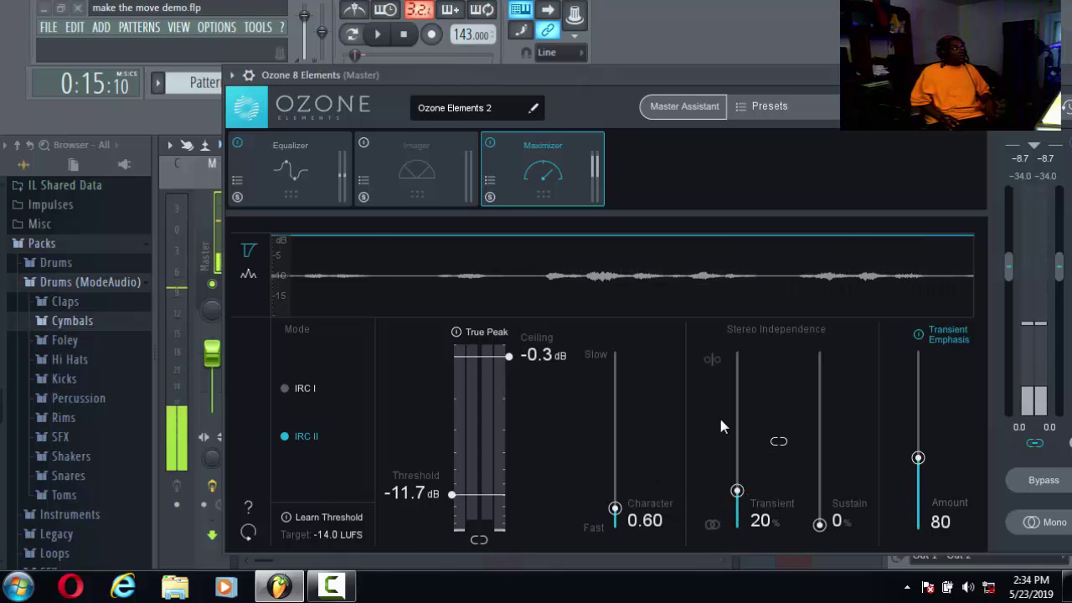
{"action": "left_click", "coordinate": [385, 39]}
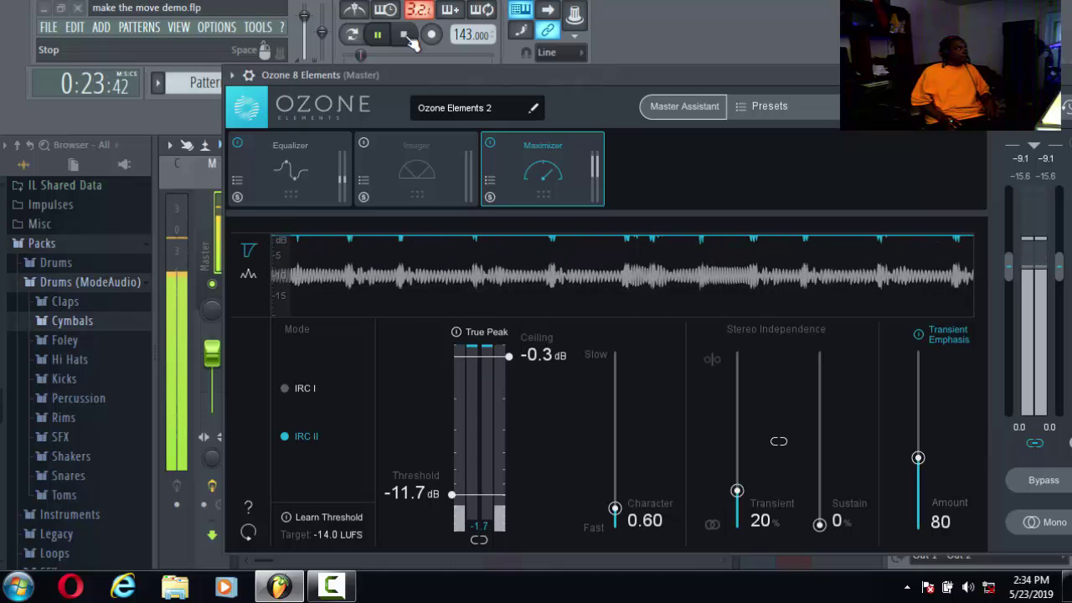
{"action": "left_click", "coordinate": [405, 35]}
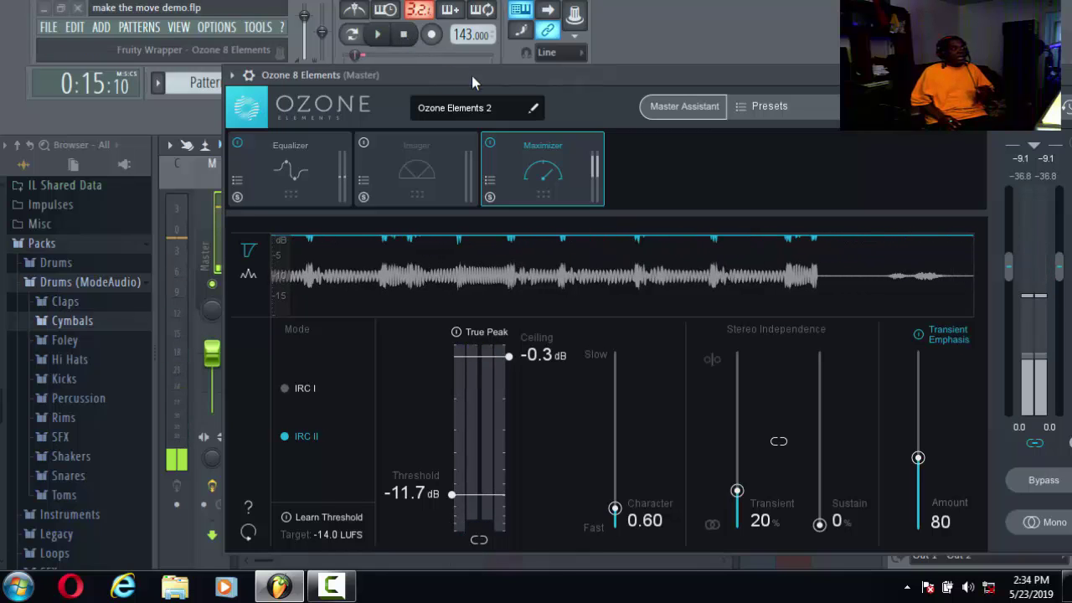
- Uncover the mixer and disable the first Ozone 8 Elements slot on the Master track
{"action": "left_click_drag", "start_coordinate": [575, 79], "coordinate": [564, 279]}
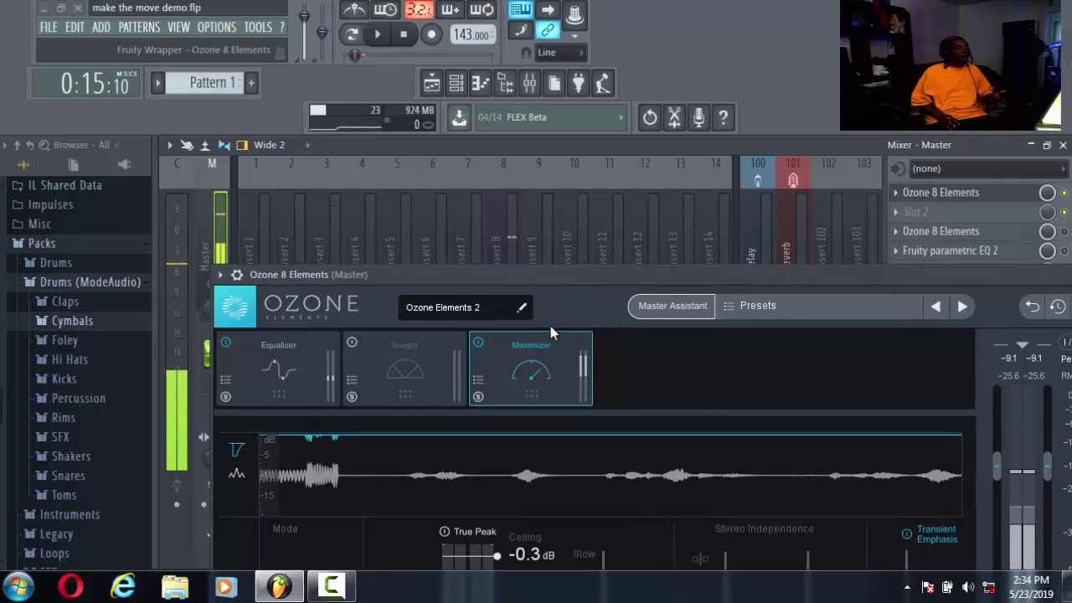
{"action": "left_click_drag", "start_coordinate": [550, 328], "coordinate": [473, 338]}
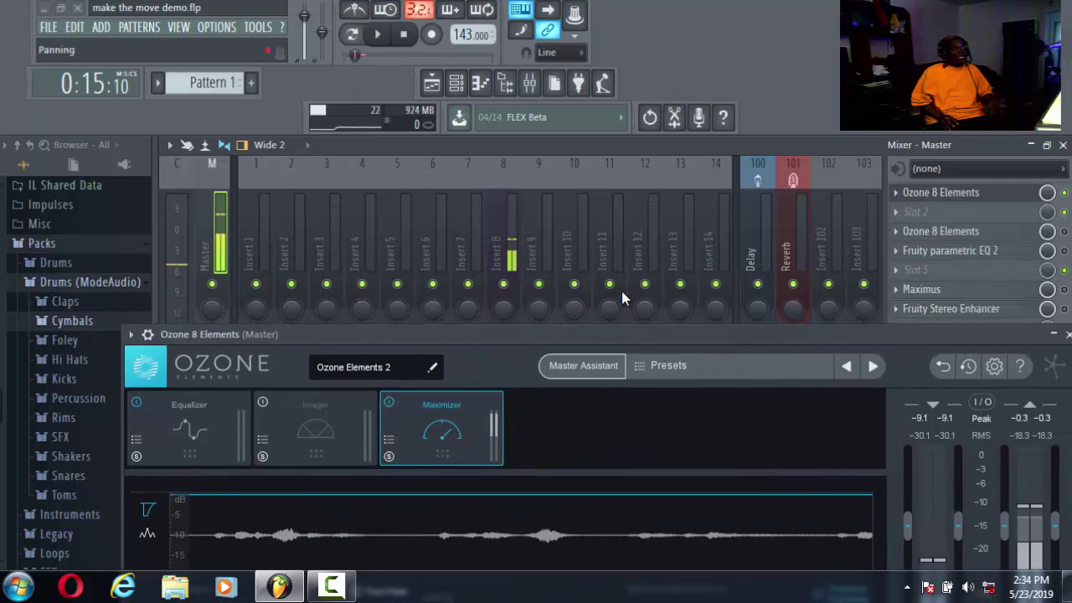
{"action": "left_click", "coordinate": [1063, 193]}
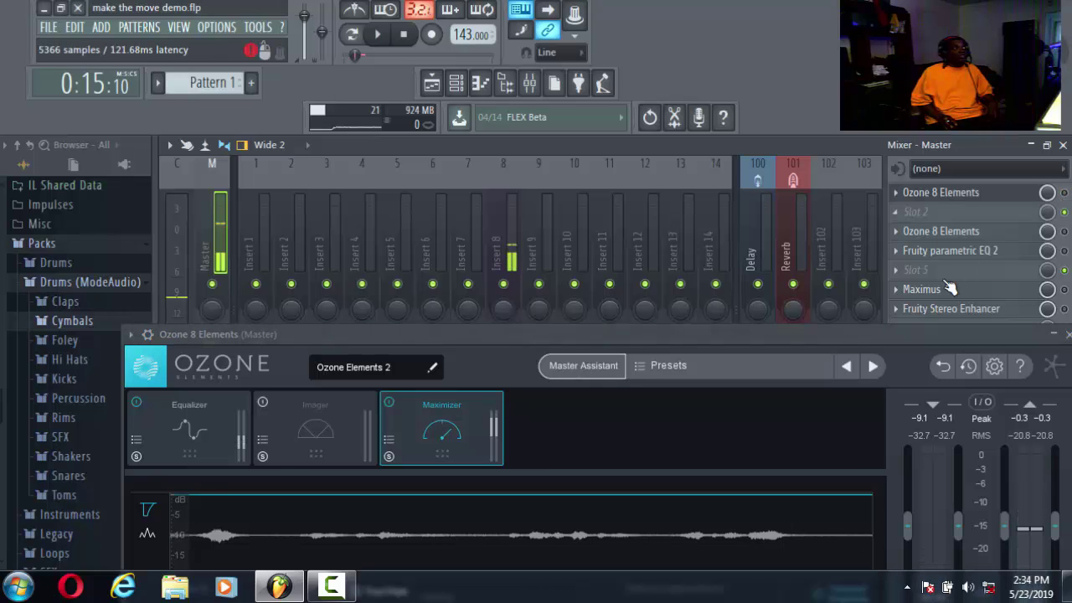
- Set the volume fader of mixer track Insert 8 to about -0.5 dB
{"action": "left_click", "coordinate": [505, 250]}
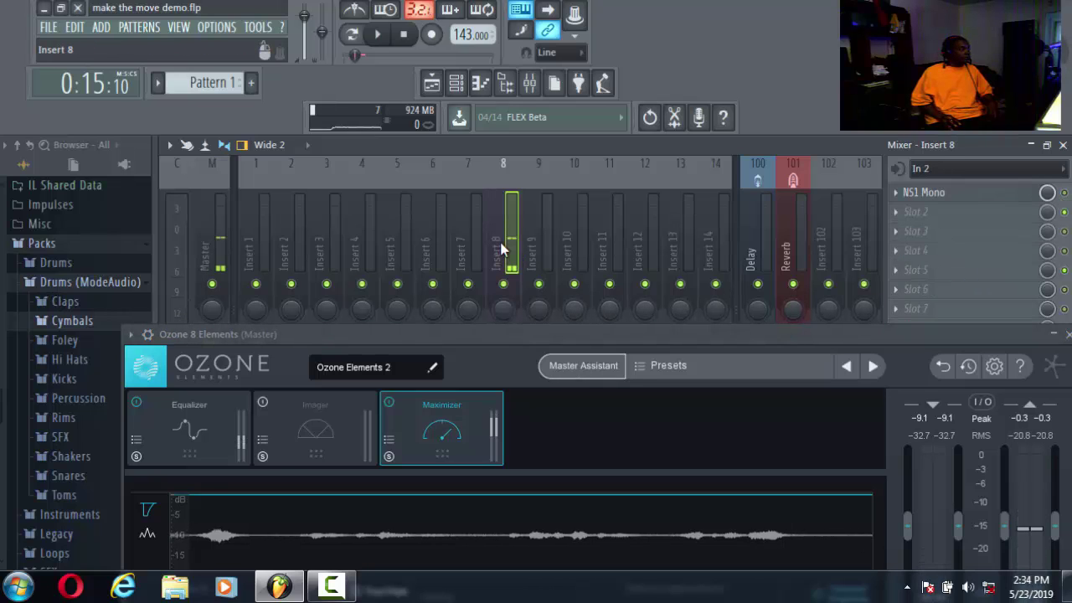
{"action": "left_click_drag", "start_coordinate": [545, 332], "coordinate": [524, 415]}
{"action": "left_click", "coordinate": [506, 367]}
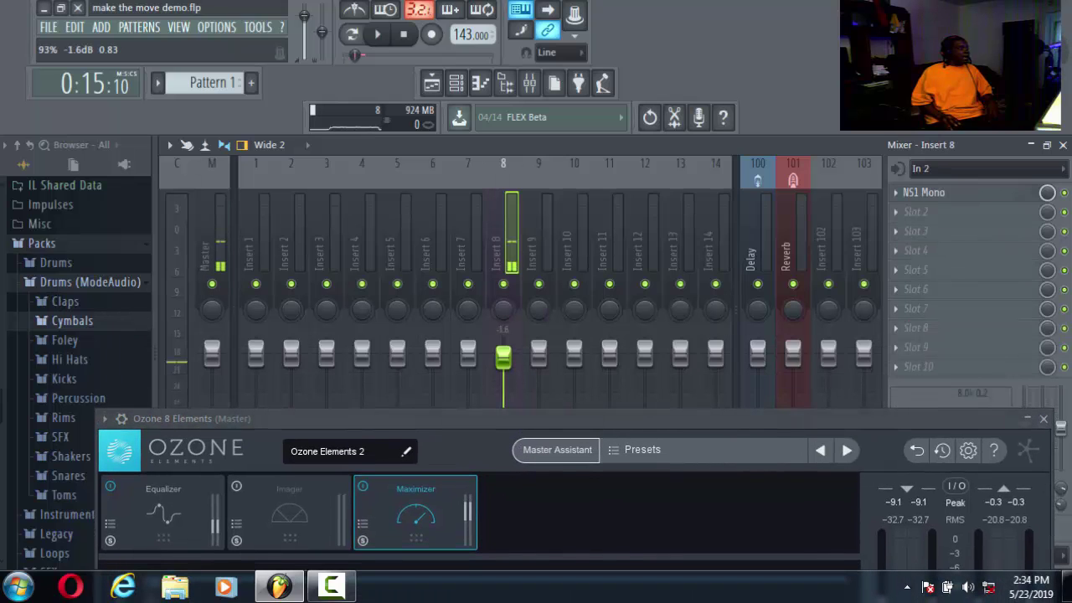
{"action": "left_click_drag", "start_coordinate": [503, 358], "coordinate": [503, 353]}
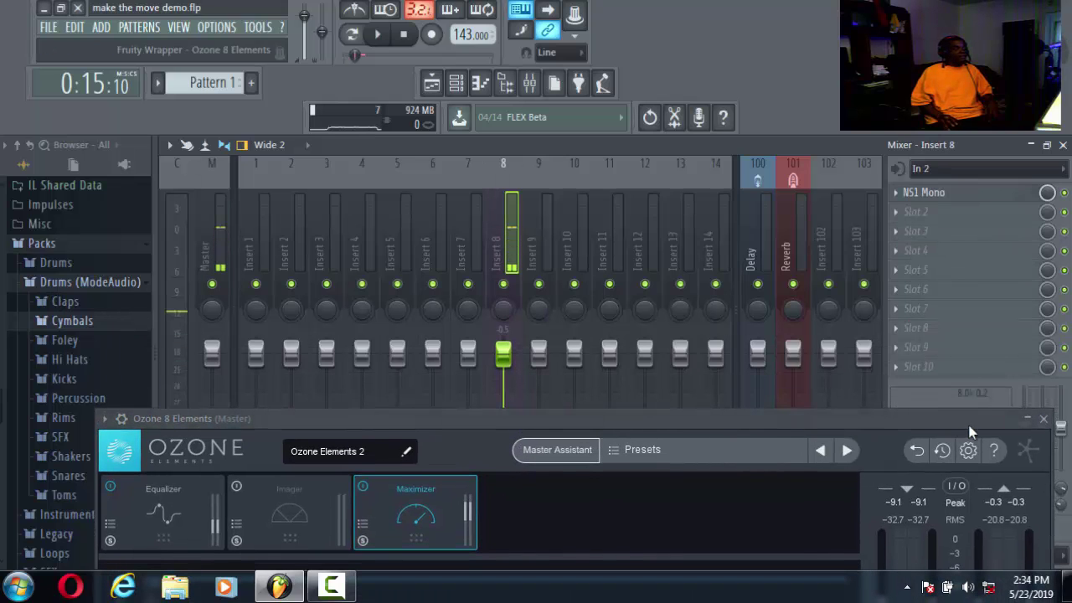
- Uncover more of the mixer and play the song briefly with the Master track selected
{"action": "left_click_drag", "start_coordinate": [849, 428], "coordinate": [839, 459]}
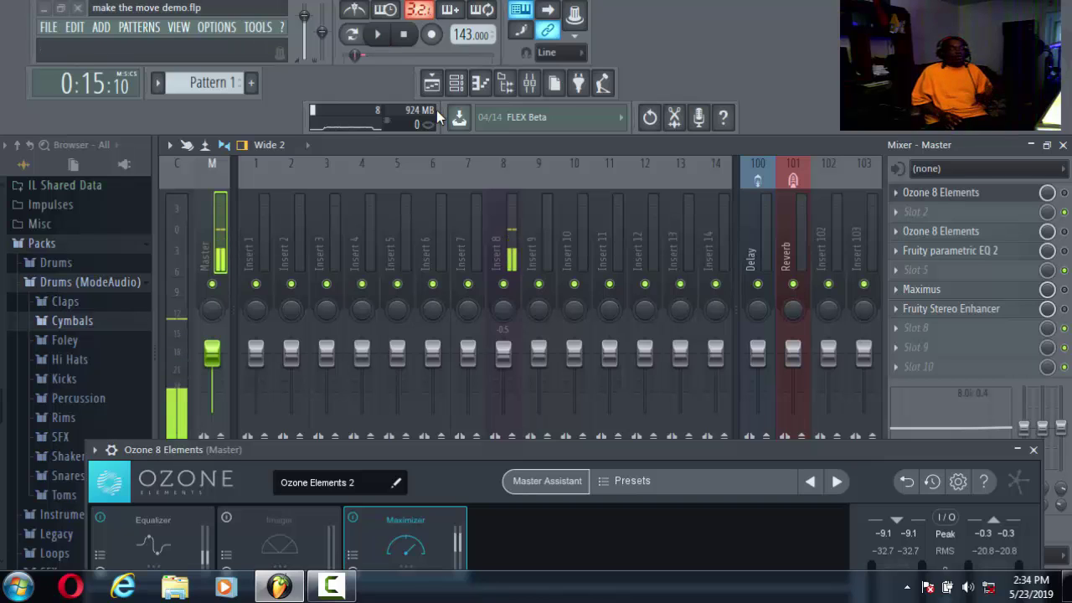
{"action": "left_click", "coordinate": [387, 35]}
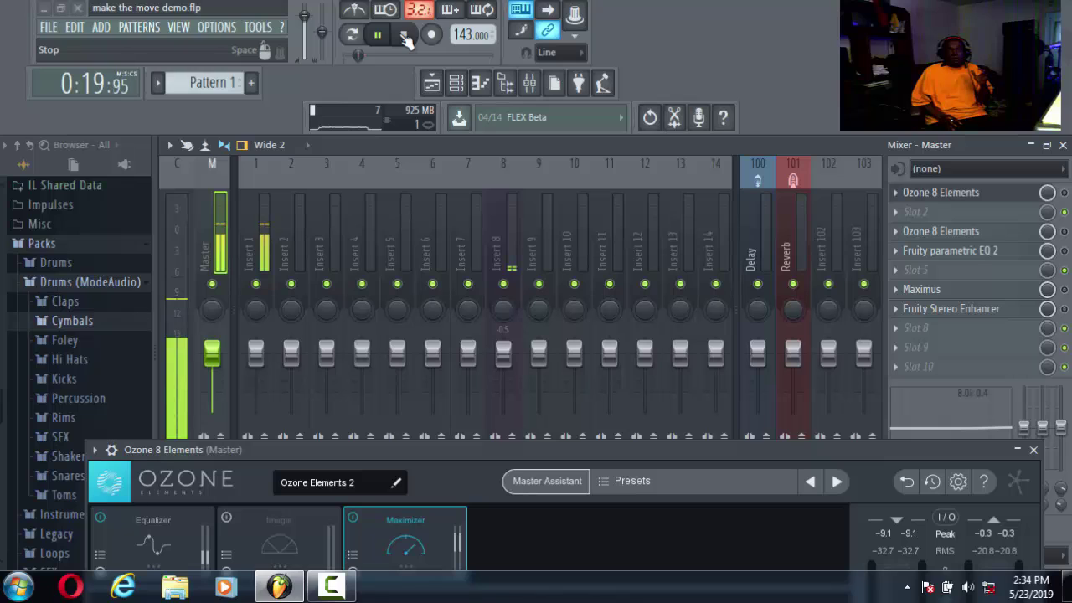
{"action": "left_click", "coordinate": [405, 37]}
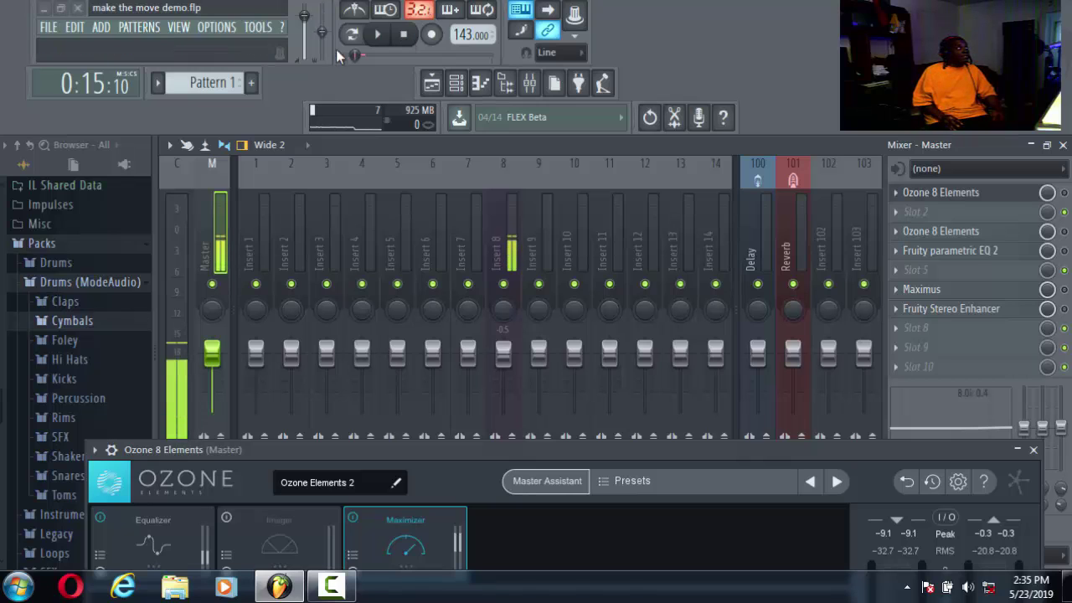
- Try boosting the Master track's high-shelf EQ level to 18.0 during playback, and bring it back down to about 0.2
{"action": "left_click", "coordinate": [381, 36]}
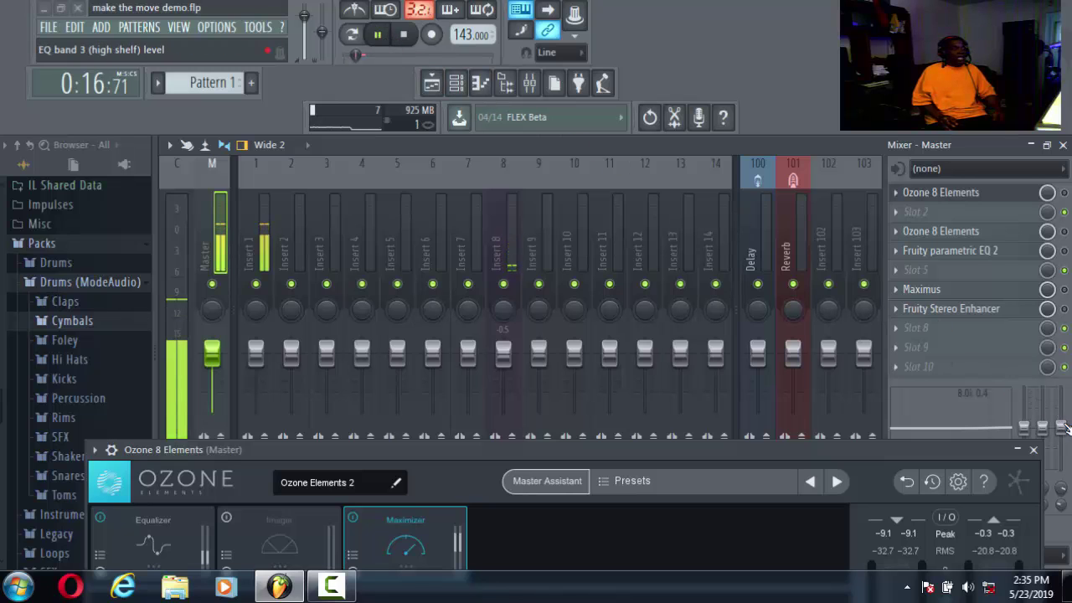
{"action": "left_click_drag", "start_coordinate": [1061, 427], "coordinate": [1060, 387]}
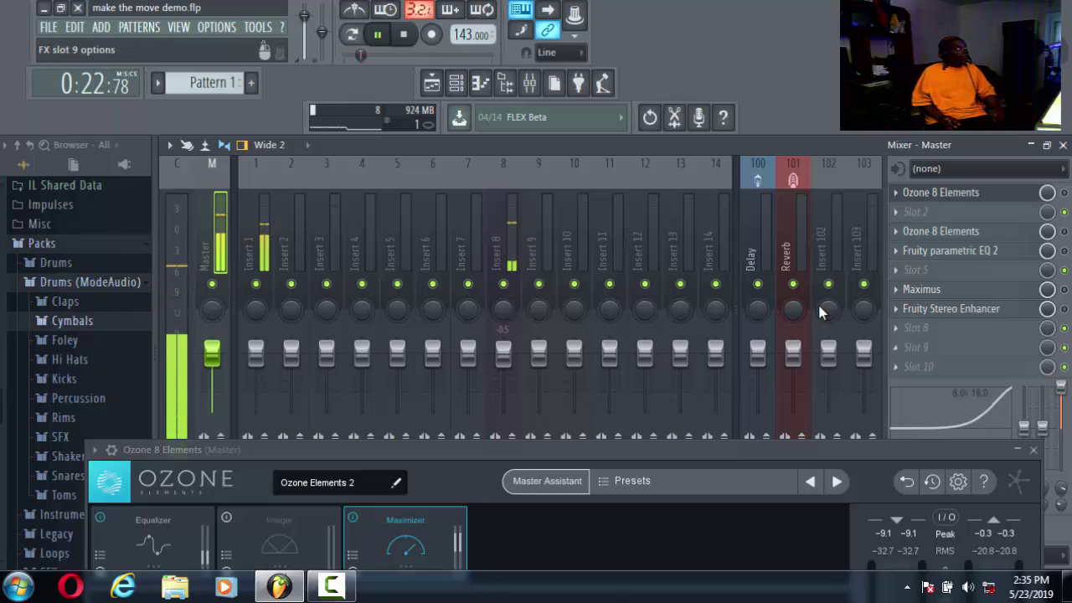
{"action": "left_click", "coordinate": [410, 39]}
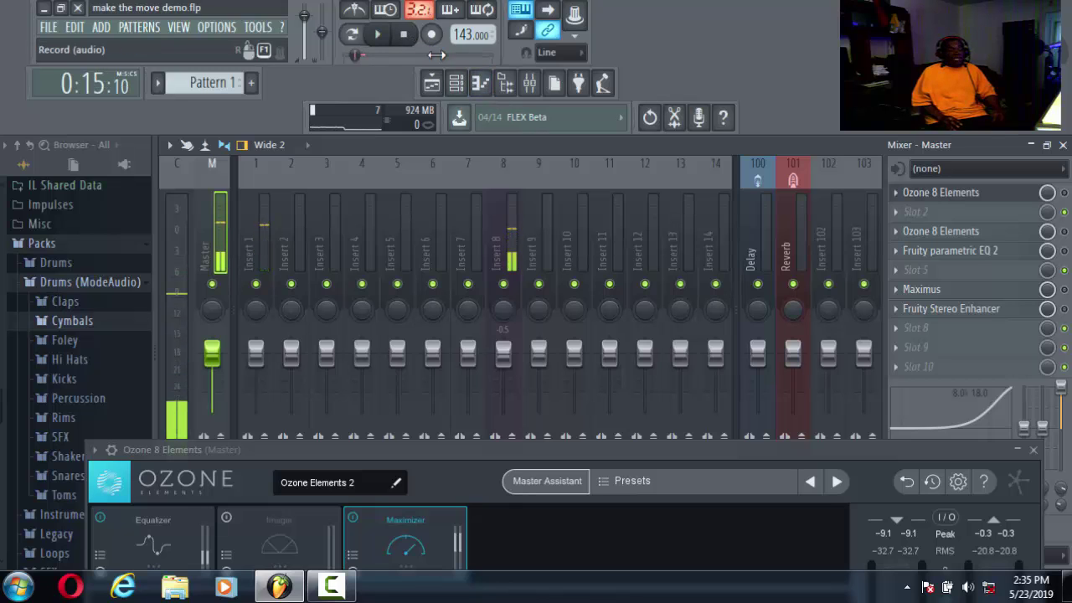
{"action": "left_click_drag", "start_coordinate": [1051, 390], "coordinate": [1062, 425]}
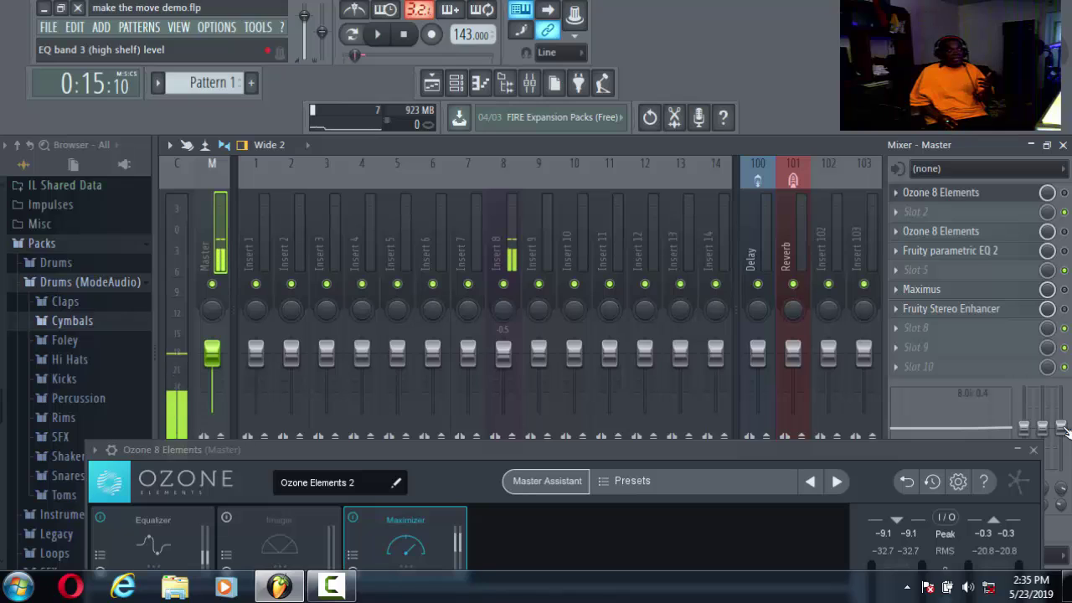
{"action": "left_click_drag", "start_coordinate": [1062, 427], "coordinate": [1060, 387]}
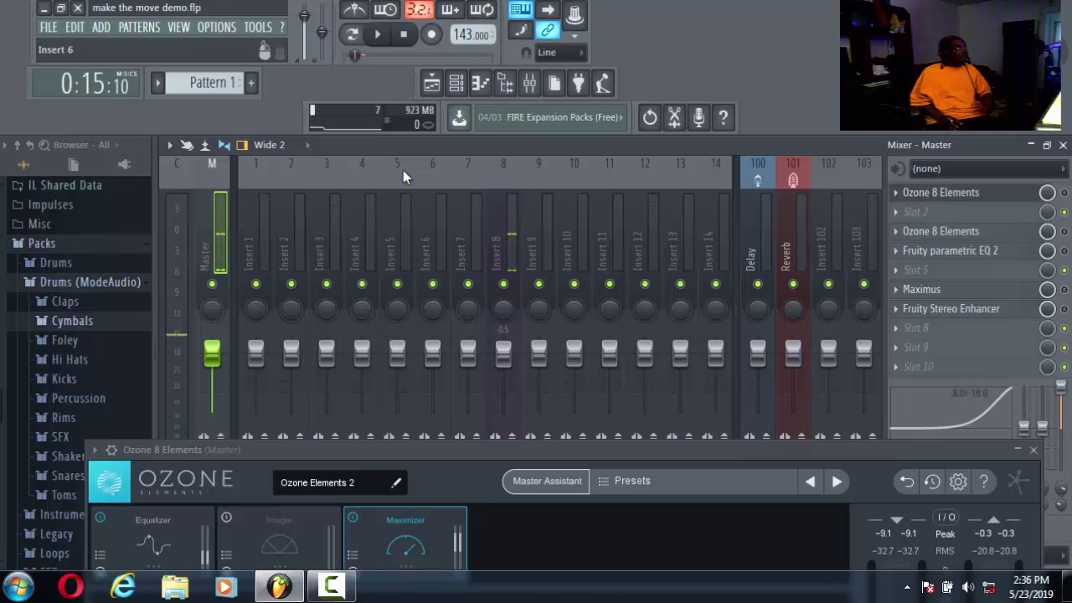
{"action": "left_click", "coordinate": [403, 37]}
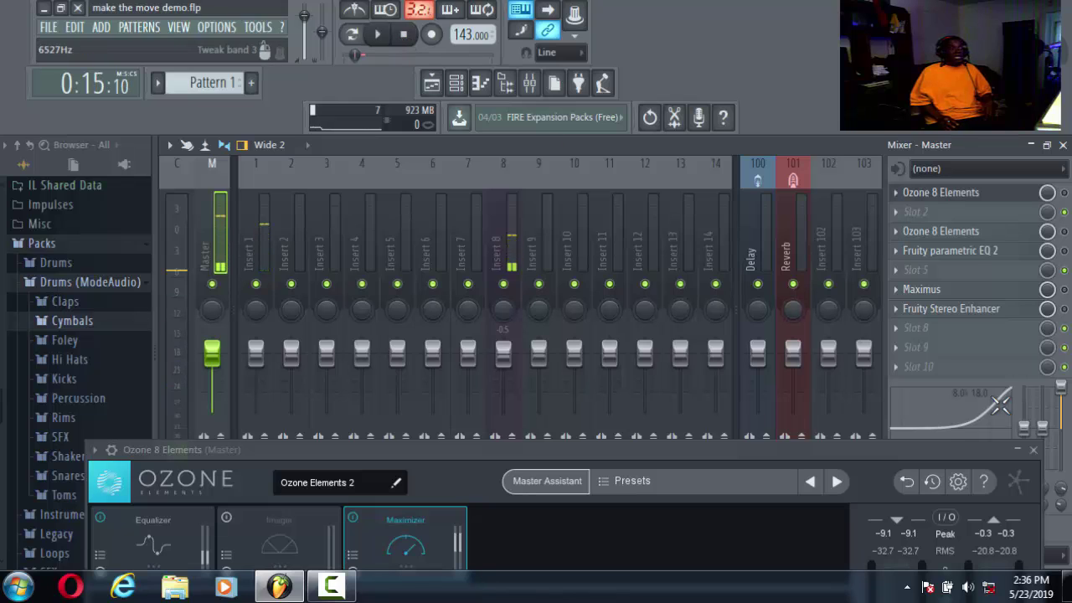
{"action": "left_click_drag", "start_coordinate": [1062, 386], "coordinate": [1060, 395]}
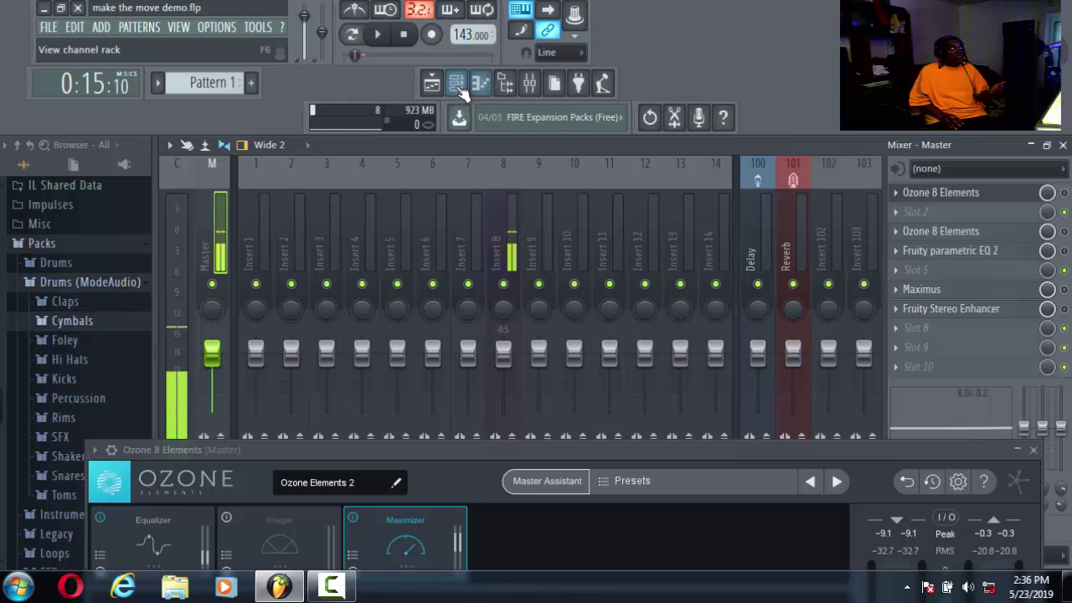
- Play the song briefly and re-enable the first Ozone 8 Elements slot on the Master track
{"action": "left_click", "coordinate": [378, 35]}
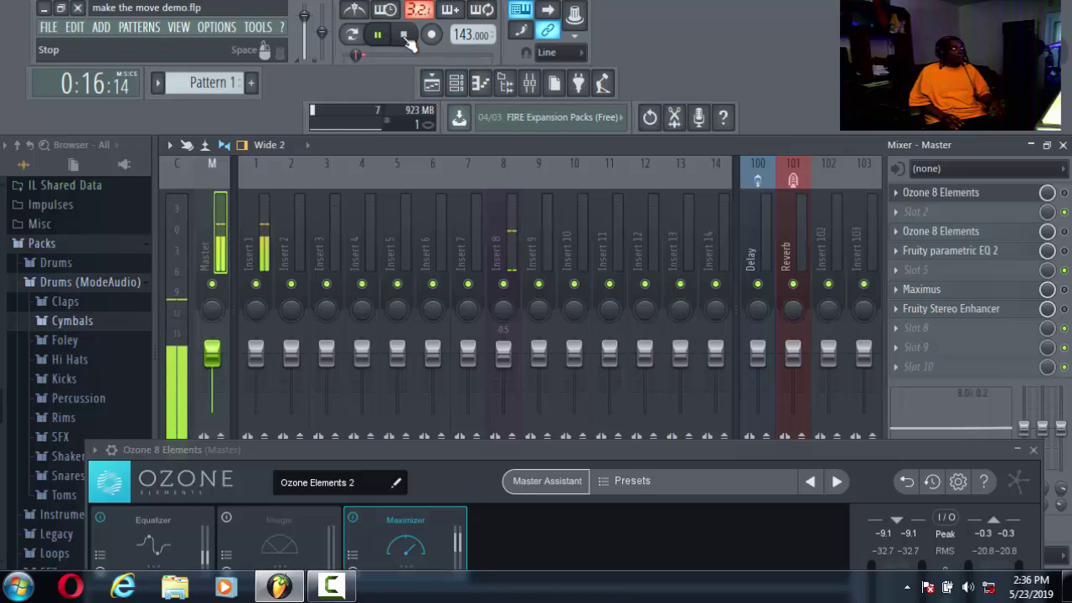
{"action": "left_click", "coordinate": [405, 37]}
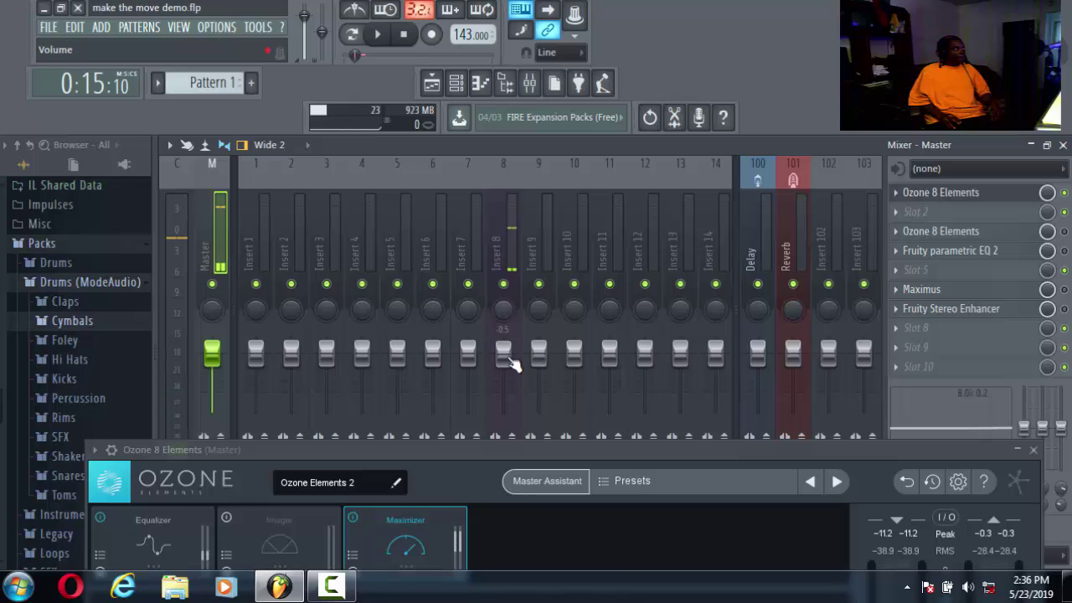
- Lower the Insert 8 volume fader to about -6.1 dB and bring the full Ozone Maximizer section back into view
{"action": "left_click_drag", "start_coordinate": [505, 356], "coordinate": [505, 367]}
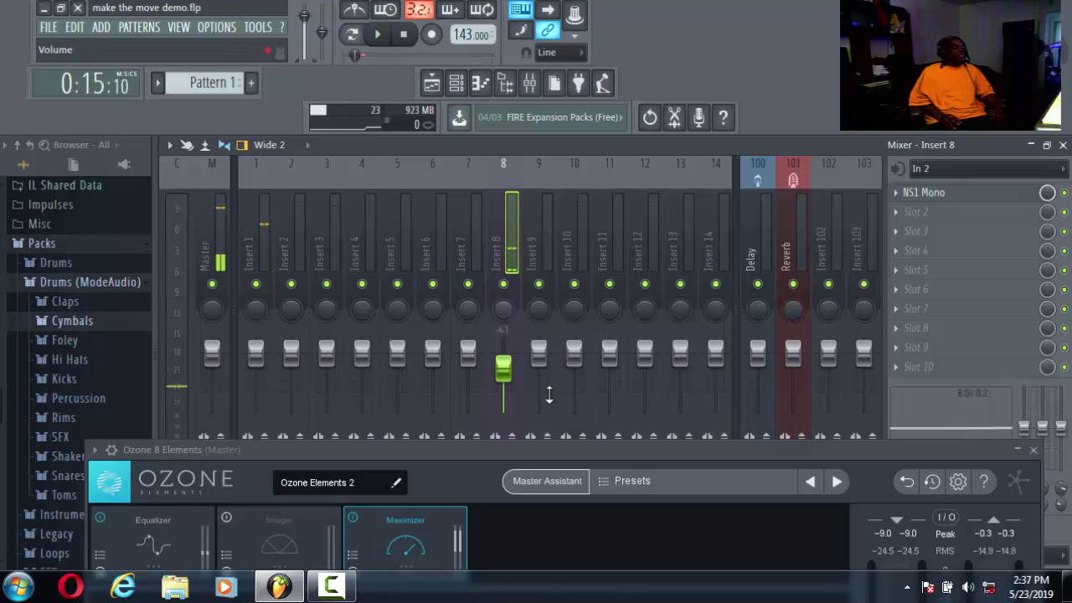
{"action": "left_click_drag", "start_coordinate": [612, 451], "coordinate": [716, 93]}
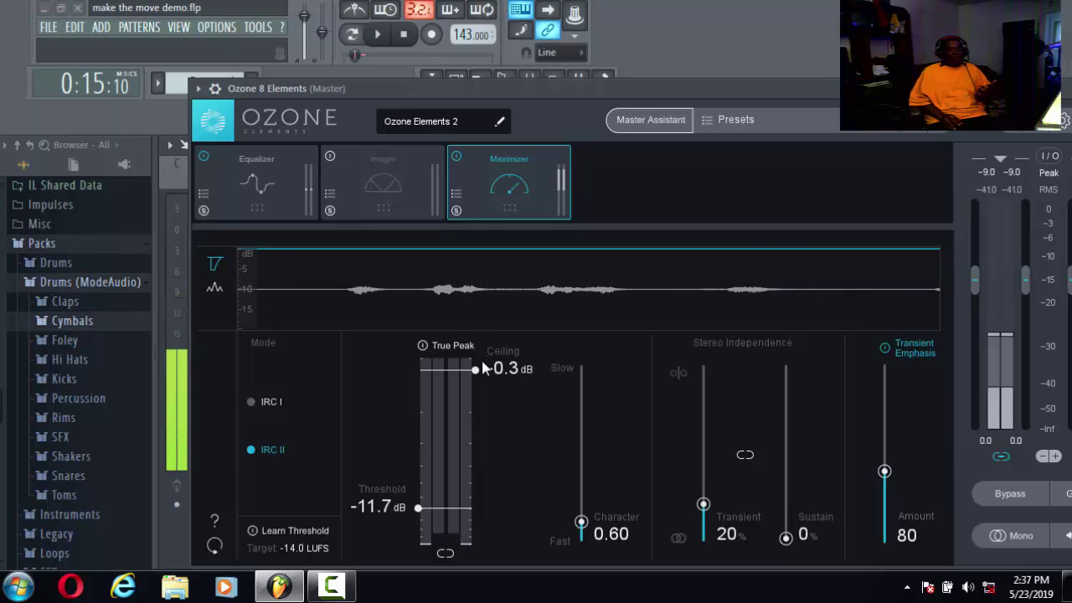
{"action": "left_click", "coordinate": [405, 36]}
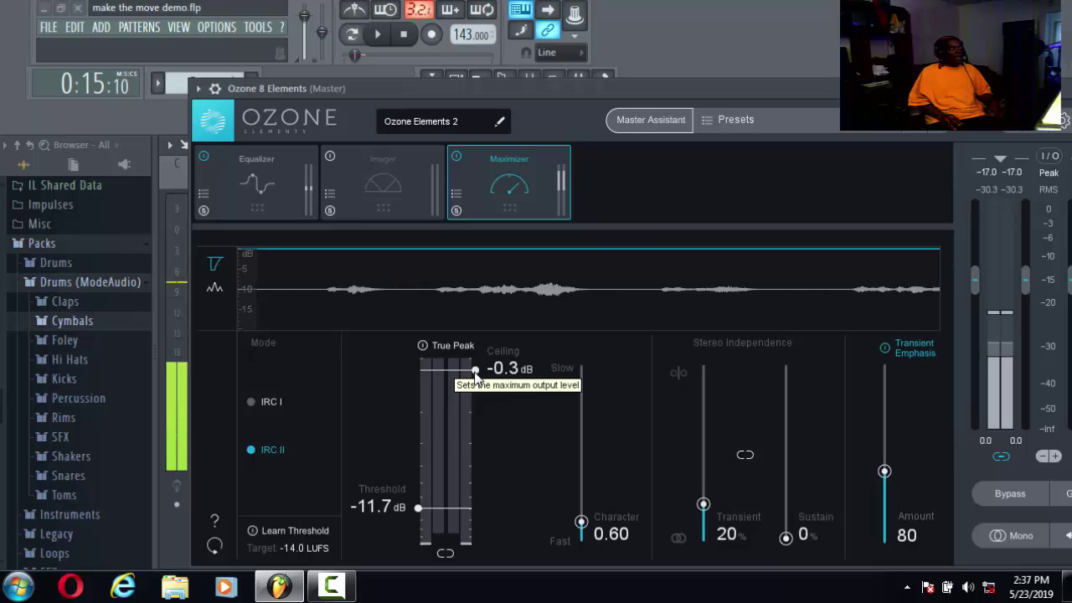
- Try the Maximizer ceiling at -6.0 dB, set it to about -1.8 dB, and play the song briefly to hear it
{"action": "left_click_drag", "start_coordinate": [475, 376], "coordinate": [475, 471]}
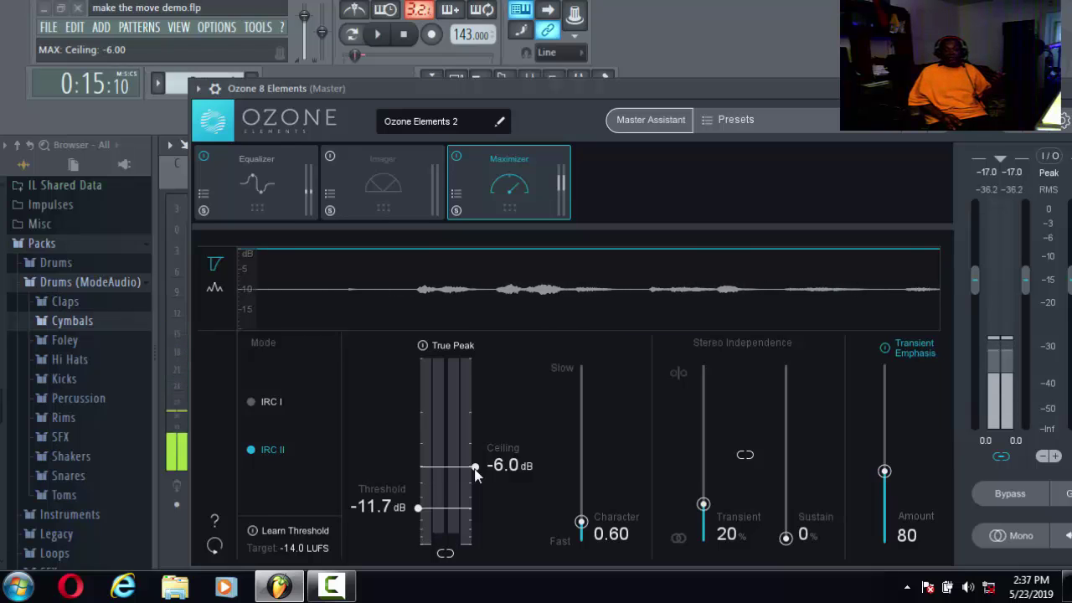
{"action": "left_click_drag", "start_coordinate": [475, 474], "coordinate": [486, 407]}
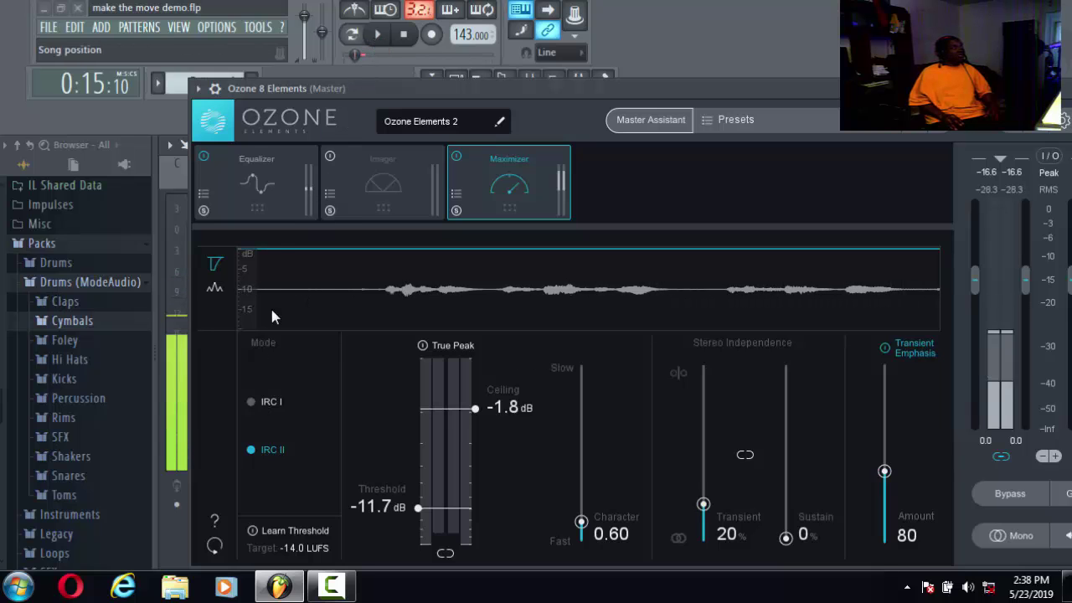
{"action": "left_click", "coordinate": [378, 35]}
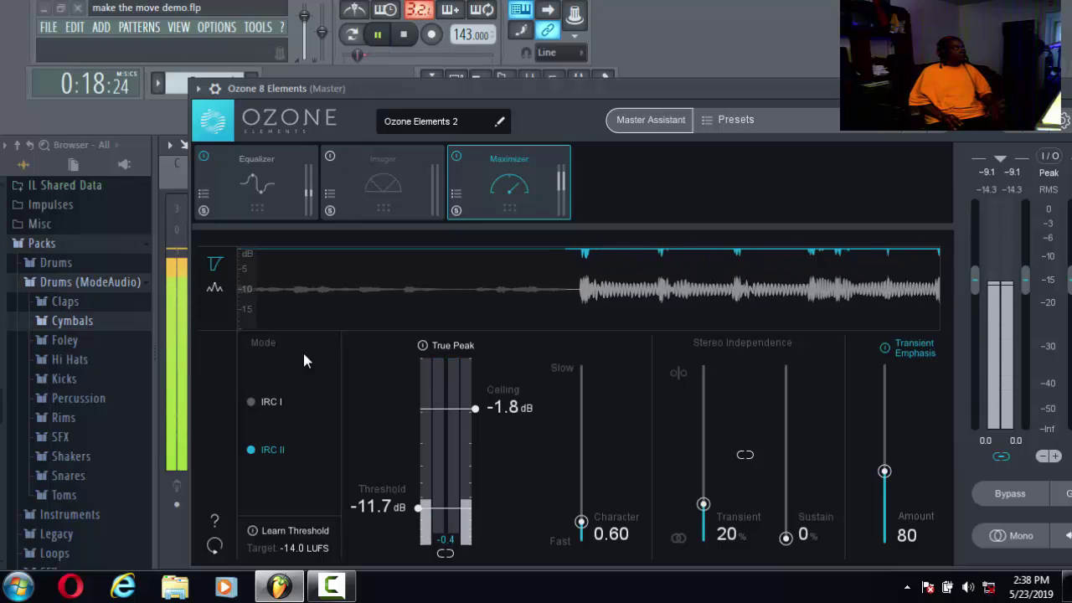
{"action": "left_click", "coordinate": [403, 38]}
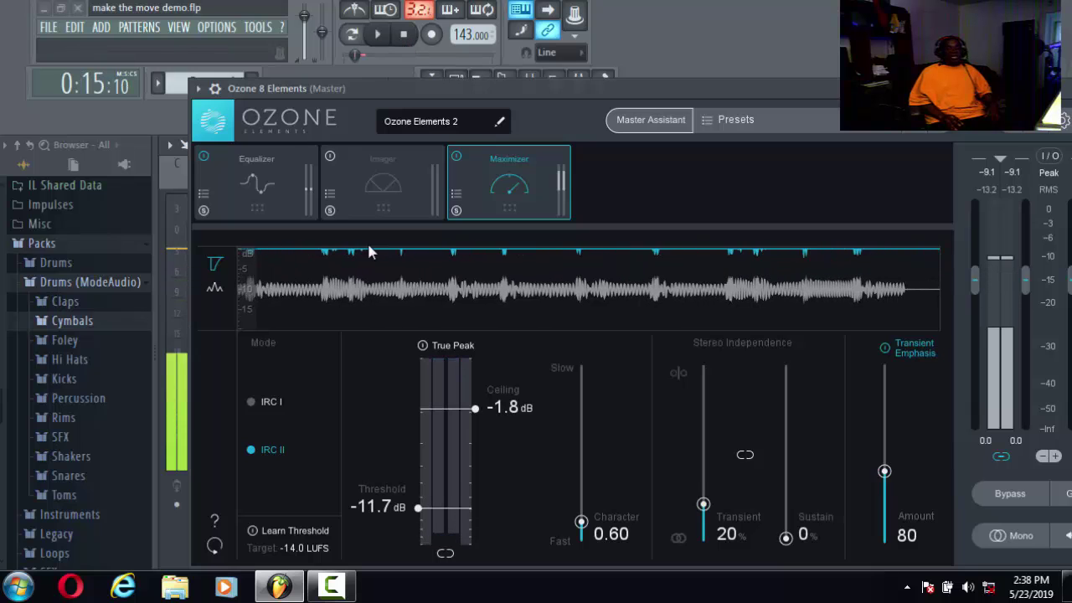
- Switch the Maximizer mode to IRC I and play the song to hear the difference
{"action": "left_click", "coordinate": [253, 402]}
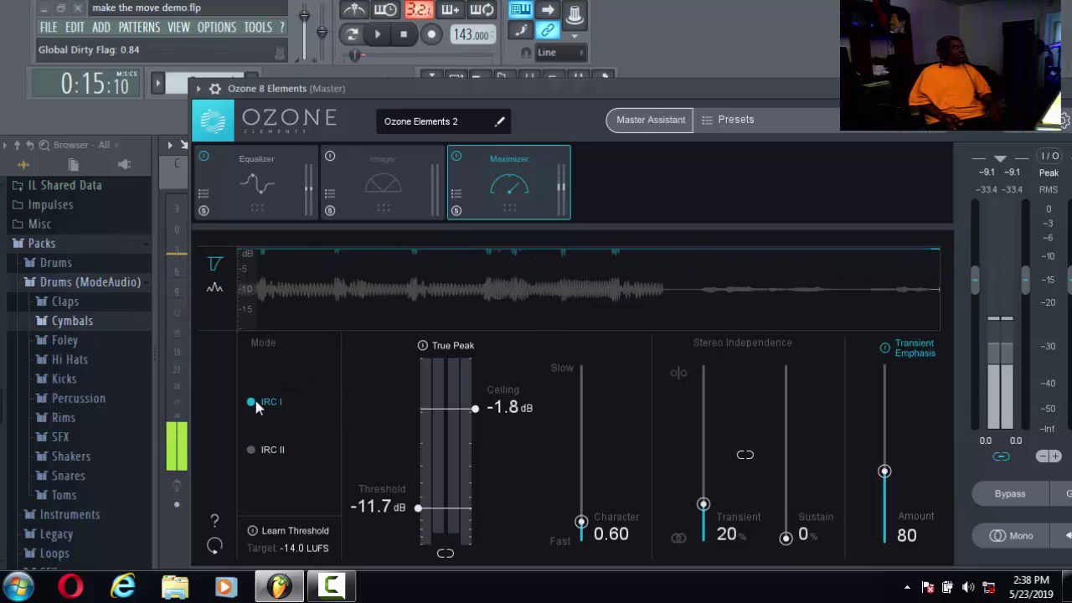
{"action": "left_click", "coordinate": [377, 34]}
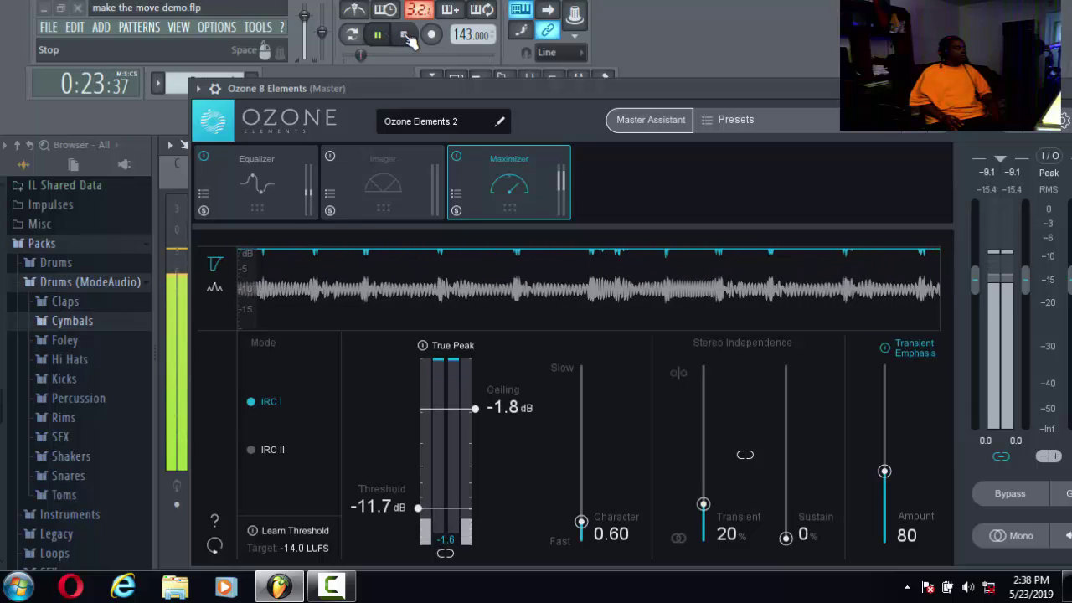
{"action": "left_click", "coordinate": [408, 37]}
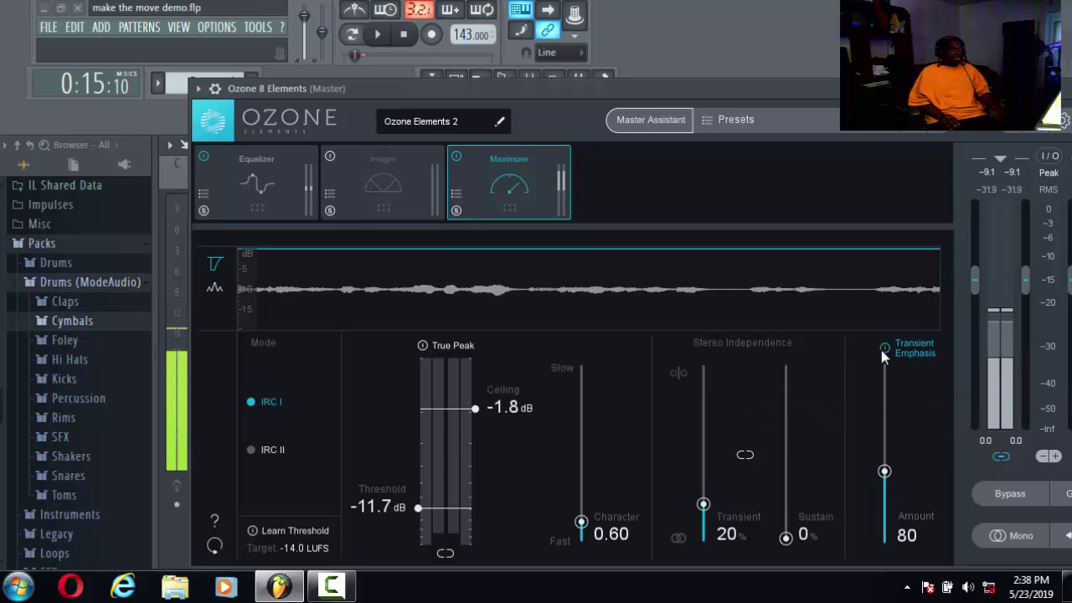
- During playback, set the Maximizer's Stereo Independence transient to about 35% and the Transient Emphasis amount to about 69
{"action": "left_click", "coordinate": [383, 40]}
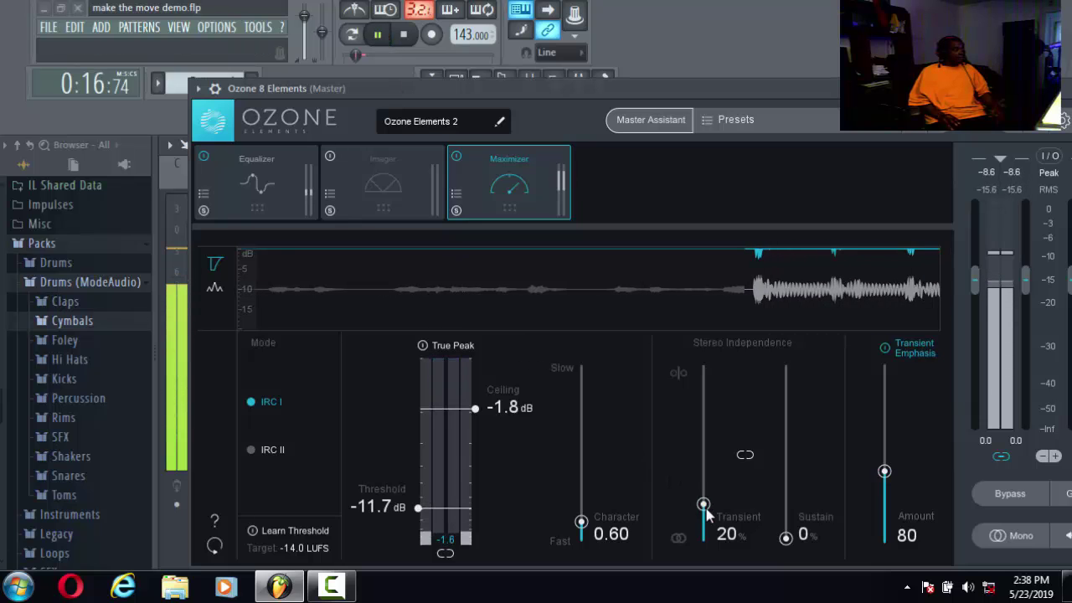
{"action": "left_click_drag", "start_coordinate": [702, 504], "coordinate": [783, 485]}
{"action": "left_click_drag", "start_coordinate": [882, 476], "coordinate": [884, 486]}
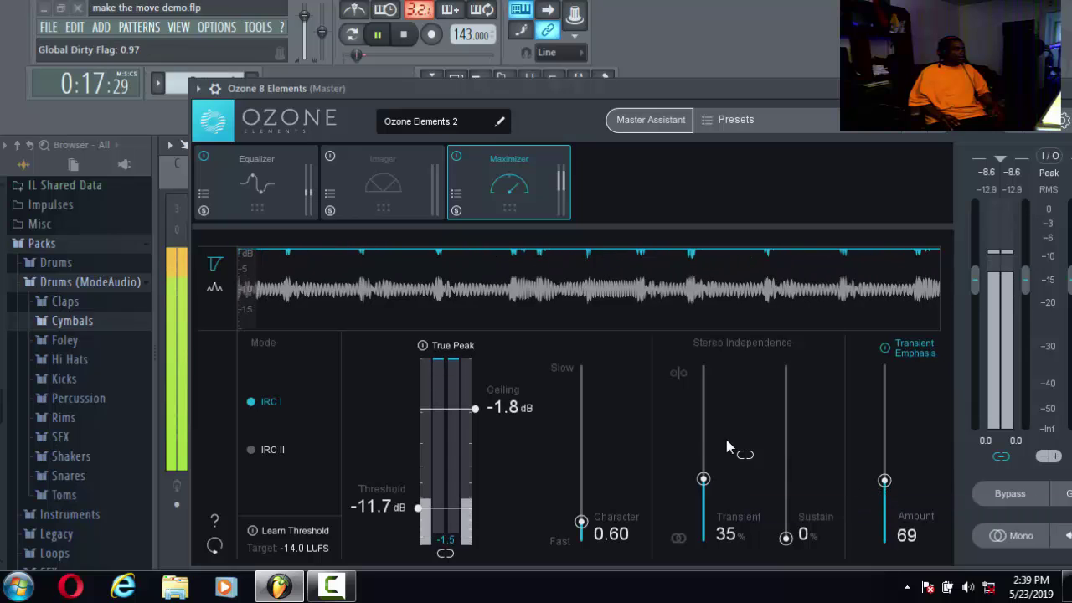
{"action": "left_click", "coordinate": [405, 38]}
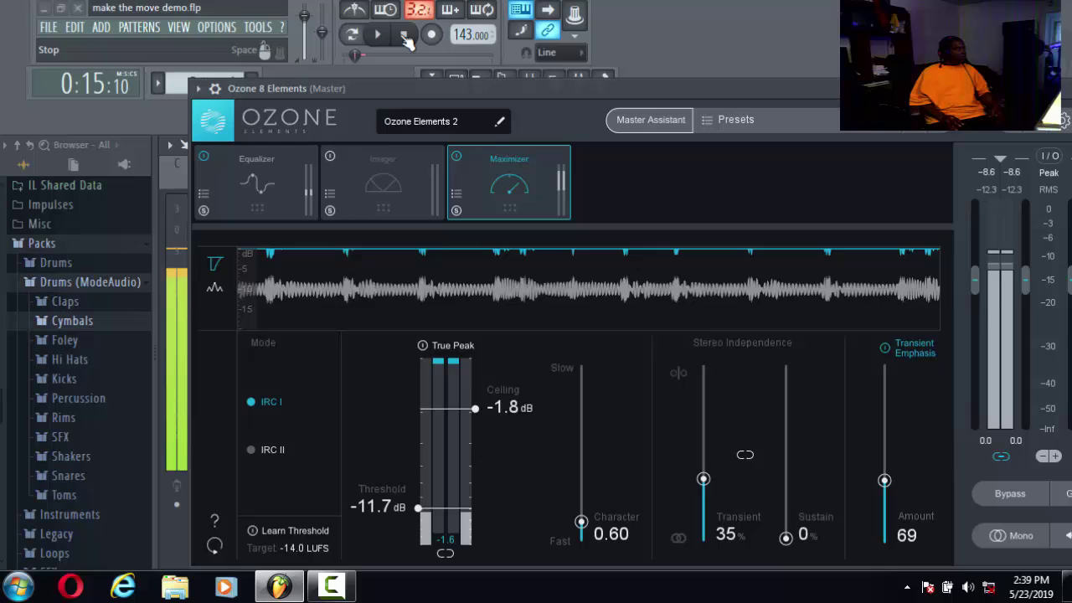
- Open the Imager module and enable it, keeping its controls and the playback transport both in view
{"action": "left_click", "coordinate": [402, 188]}
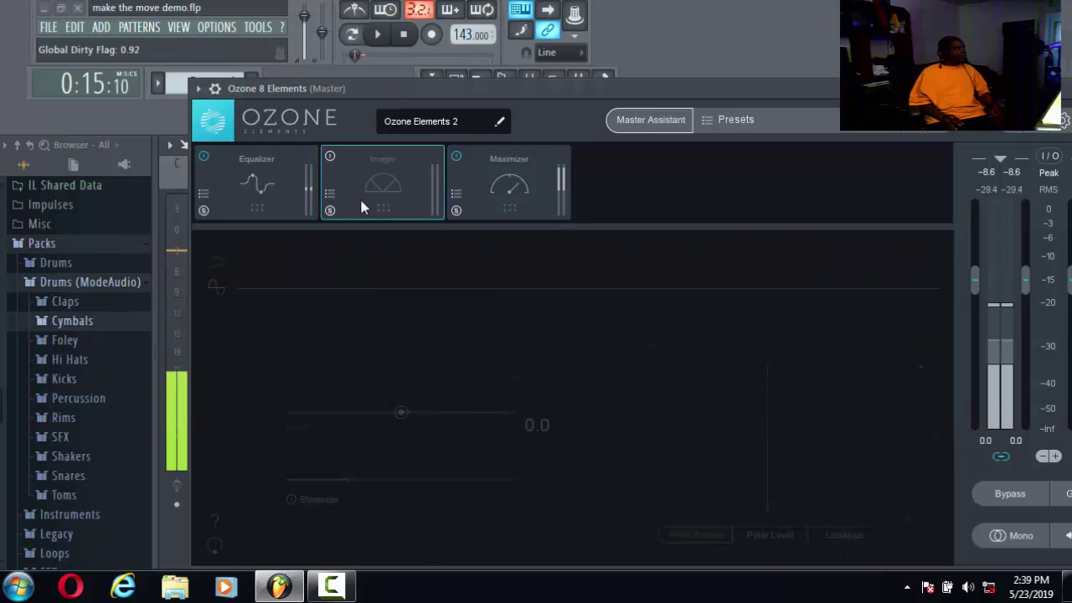
{"action": "left_click", "coordinate": [331, 157]}
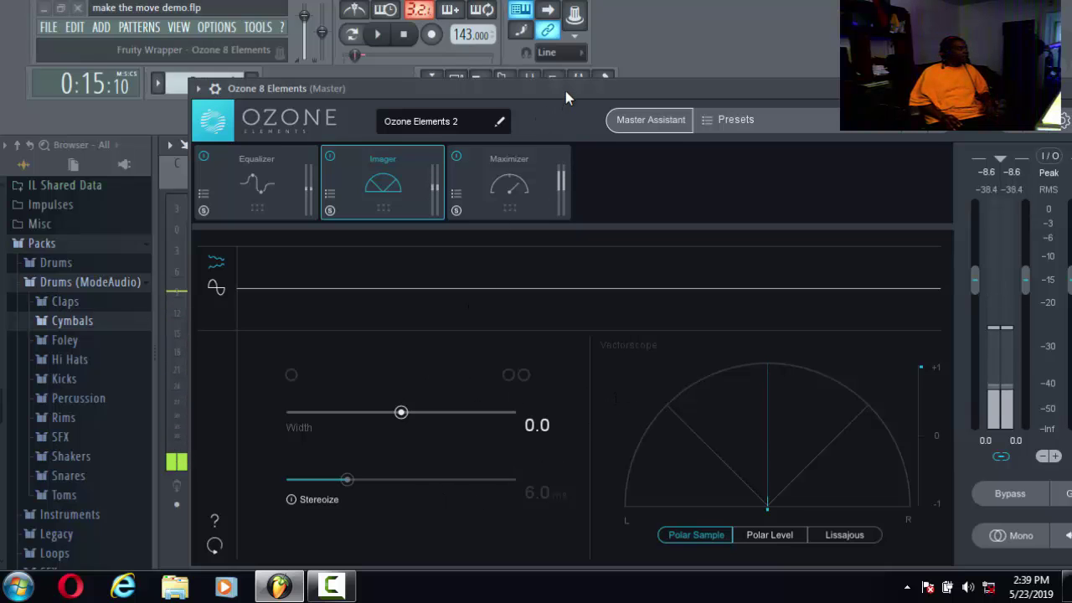
{"action": "left_click_drag", "start_coordinate": [565, 91], "coordinate": [567, 43]}
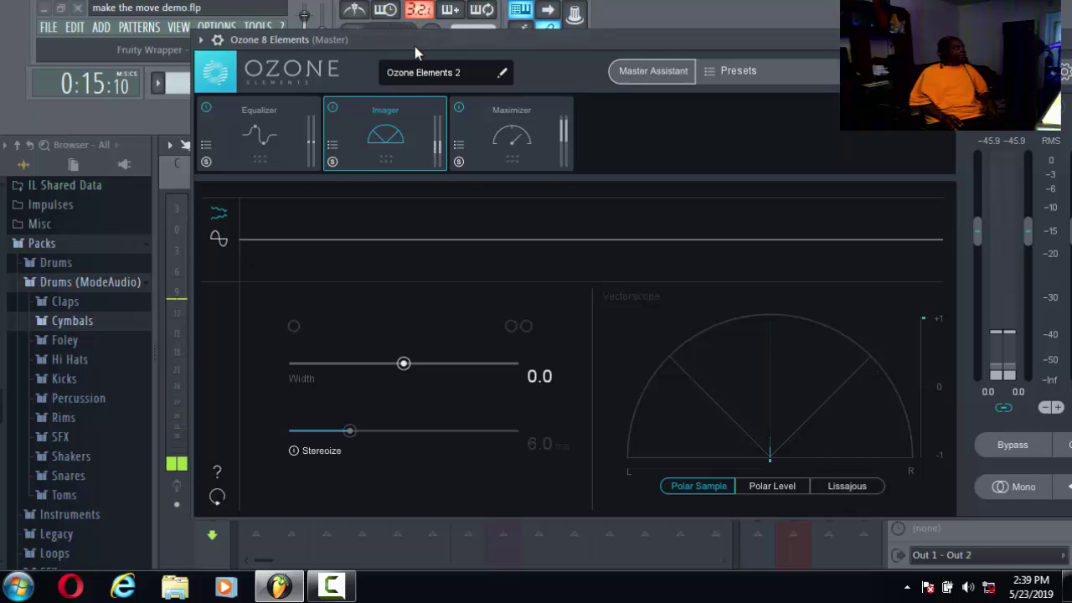
{"action": "left_click_drag", "start_coordinate": [414, 46], "coordinate": [414, 94]}
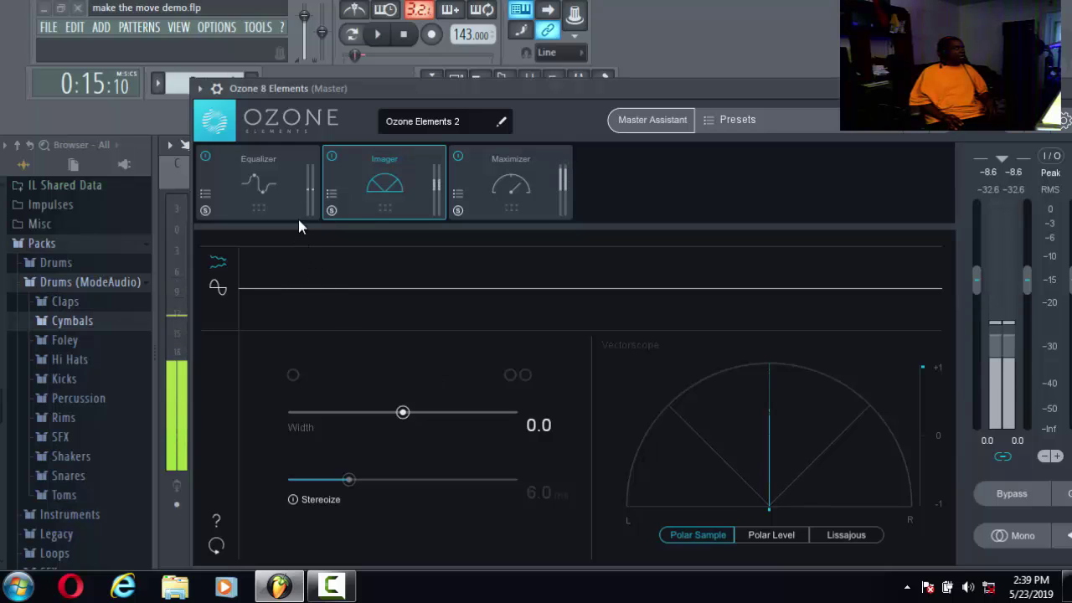
- Enable Stereoize at 6.0 ms in the Imager during playback, compare narrow and wide settings, and set the width to about 17.0
{"action": "left_click", "coordinate": [376, 37]}
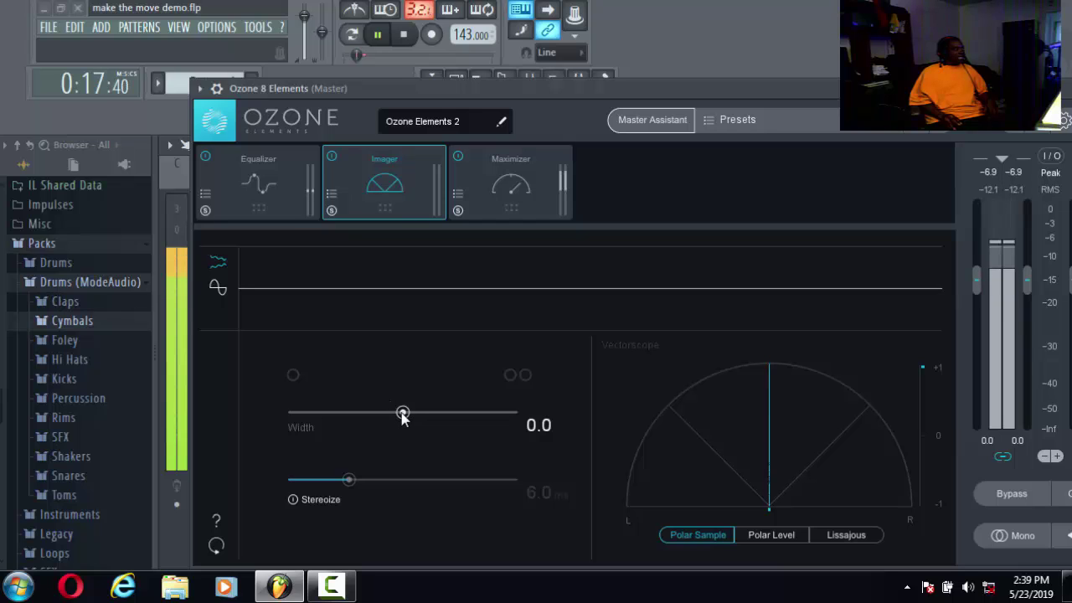
{"action": "mouse_move", "coordinate": [395, 419]}
{"action": "left_mouse_down"}
{"action": "mouse_move", "coordinate": [325, 427]}
{"action": "mouse_move", "coordinate": [398, 421]}
{"action": "left_mouse_up"}
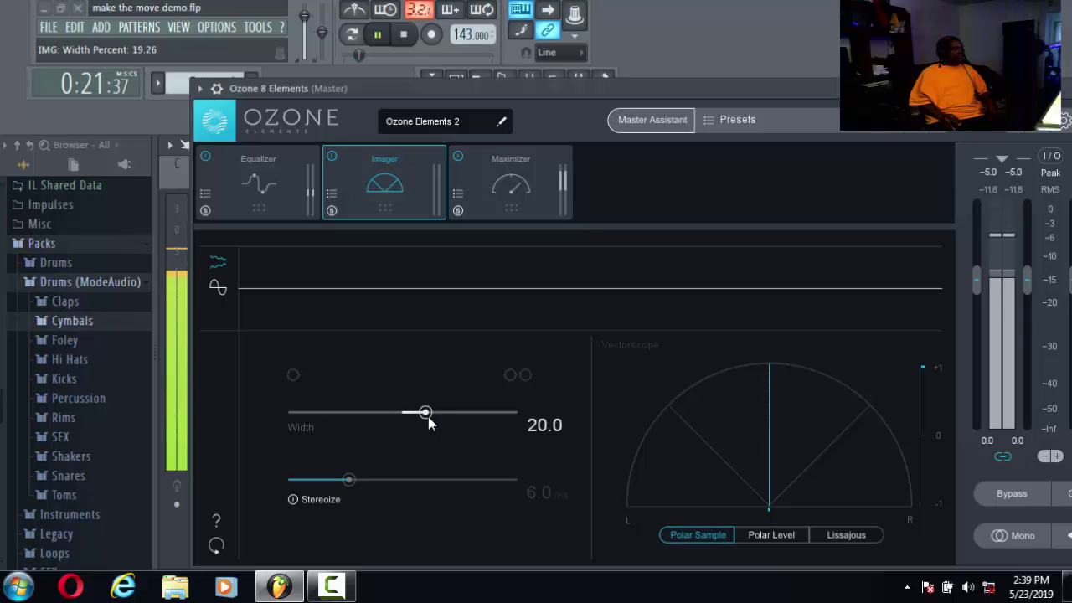
{"action": "left_click", "coordinate": [294, 499]}
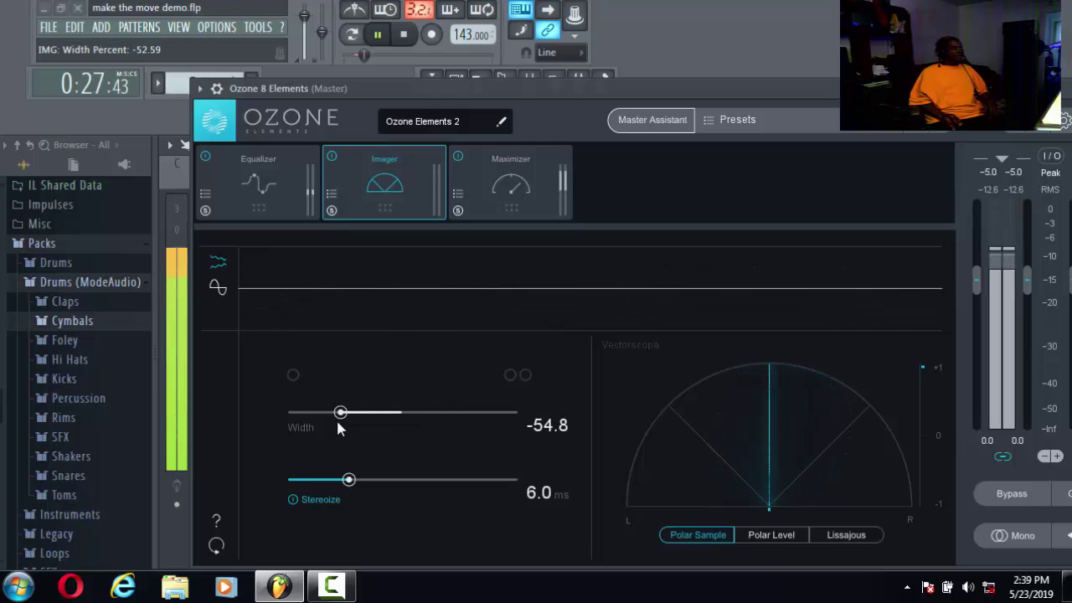
{"action": "left_click_drag", "start_coordinate": [313, 423], "coordinate": [426, 423]}
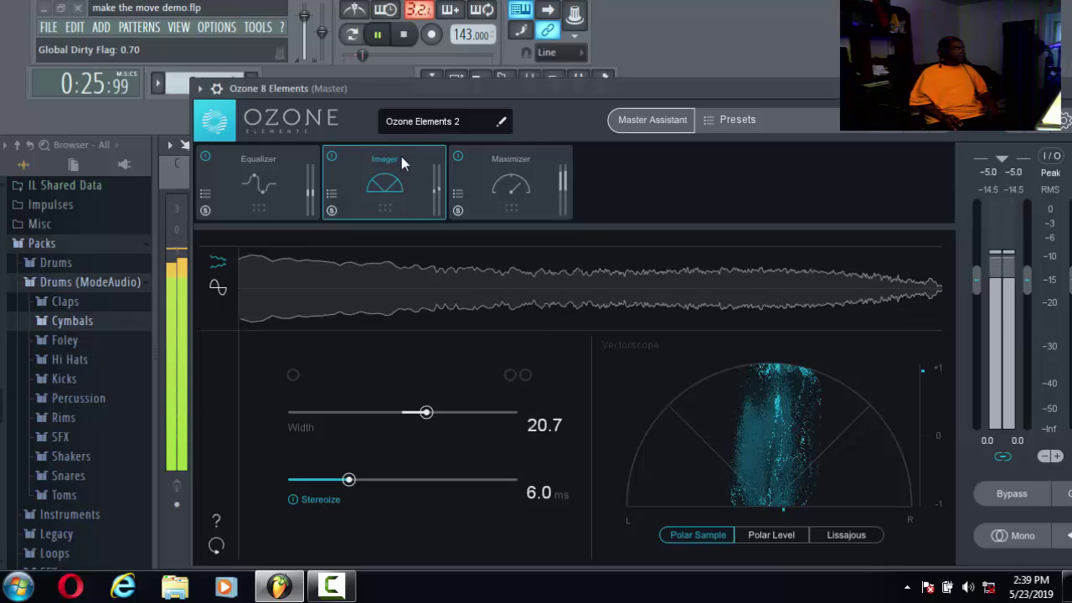
{"action": "left_click", "coordinate": [403, 35]}
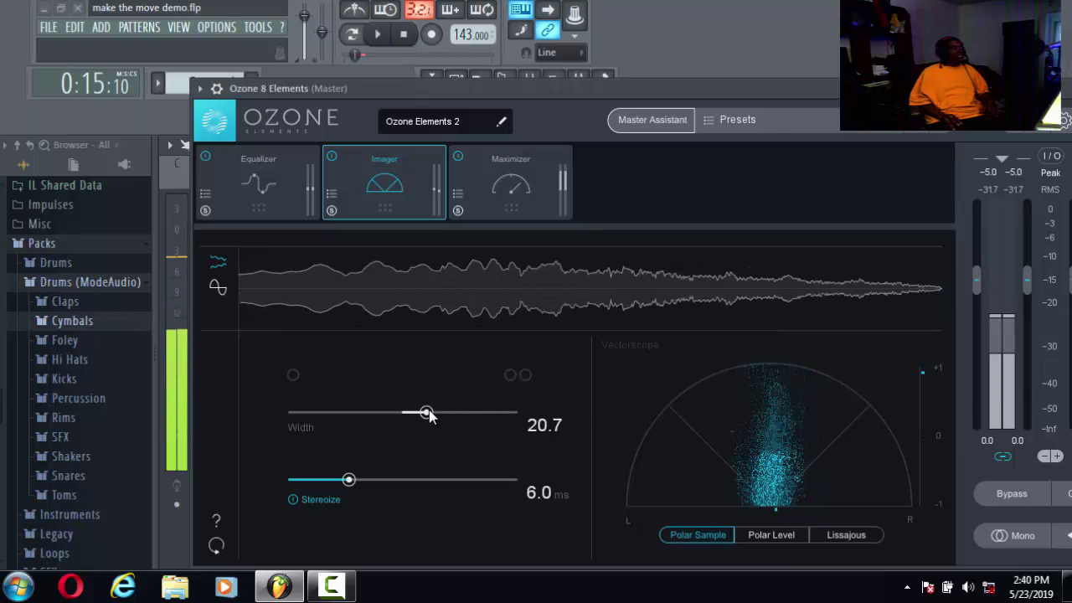
{"action": "mouse_move", "coordinate": [427, 416]}
{"action": "left_mouse_down"}
{"action": "mouse_move", "coordinate": [349, 417]}
{"action": "mouse_move", "coordinate": [437, 418]}
{"action": "mouse_move", "coordinate": [409, 424]}
{"action": "mouse_move", "coordinate": [421, 423]}
{"action": "left_mouse_up"}
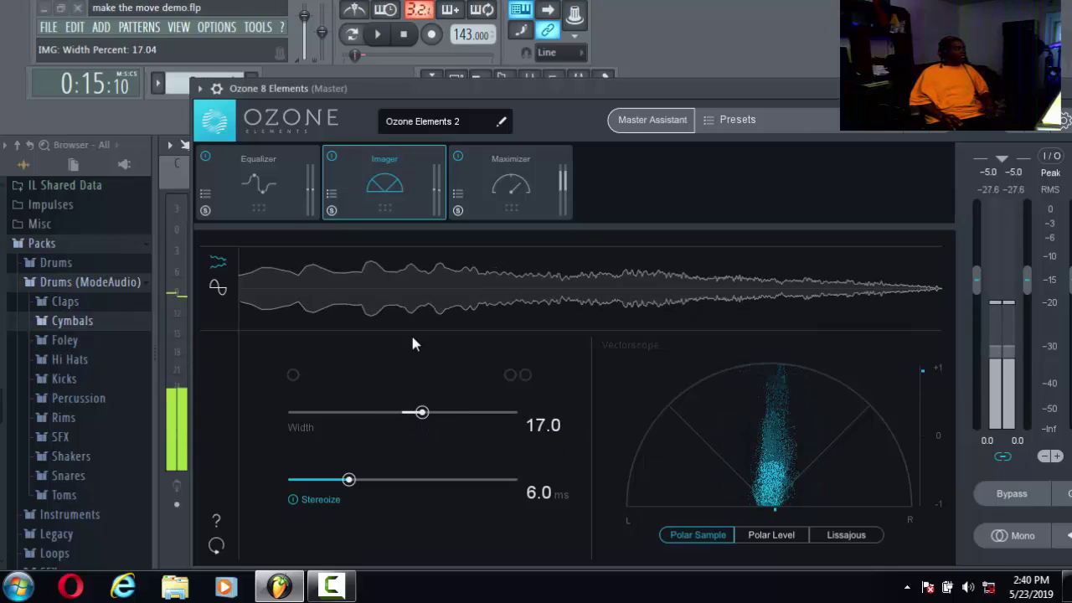
- Play the song and raise the Imager width to about 21.5 while it runs
{"action": "left_click", "coordinate": [377, 34]}
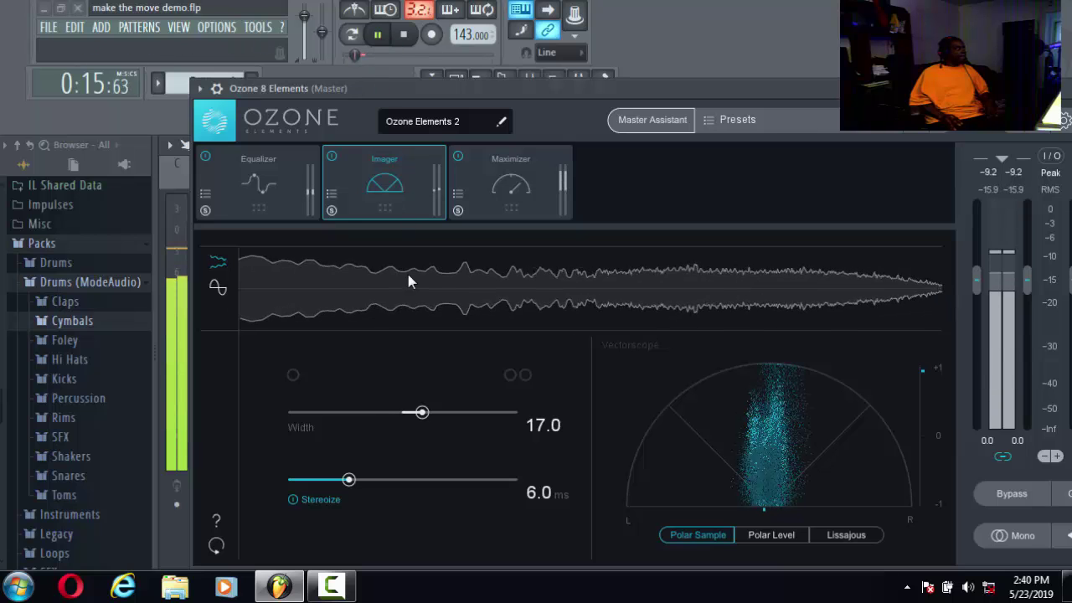
{"action": "left_click_drag", "start_coordinate": [420, 415], "coordinate": [427, 417]}
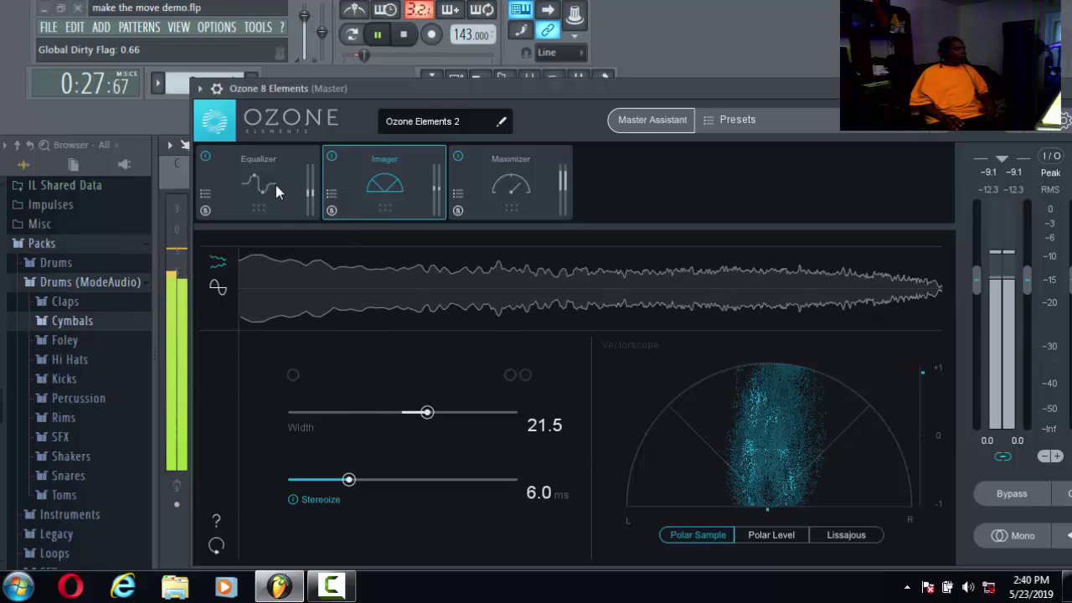
- In the Equalizer, enable Band 7 and place it near 3.50 kHz at about 0.1 dB while the song plays
{"action": "left_click", "coordinate": [276, 185]}
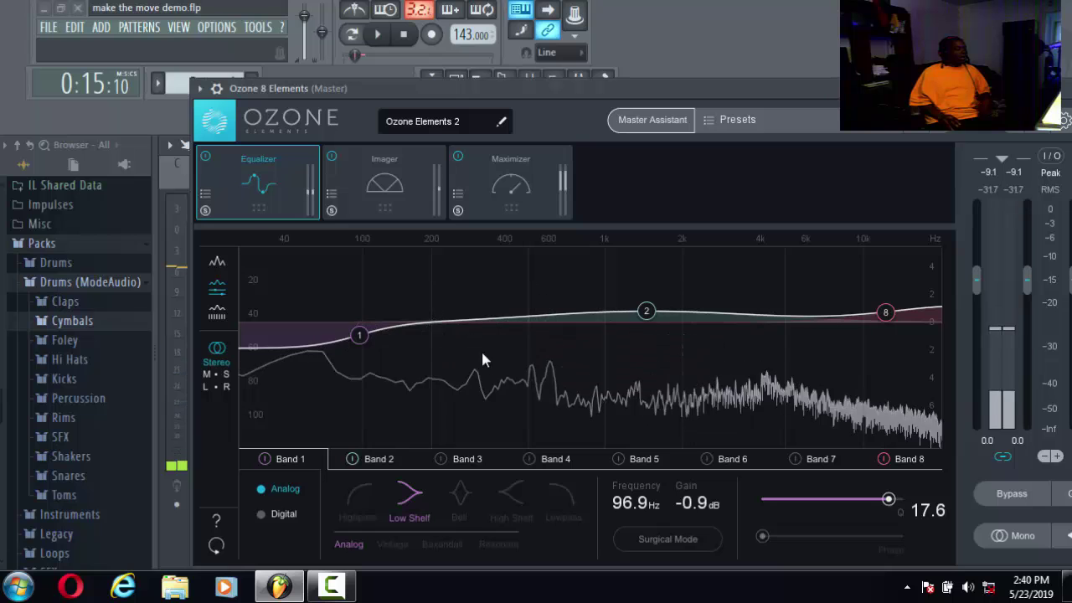
{"action": "left_click", "coordinate": [792, 459]}
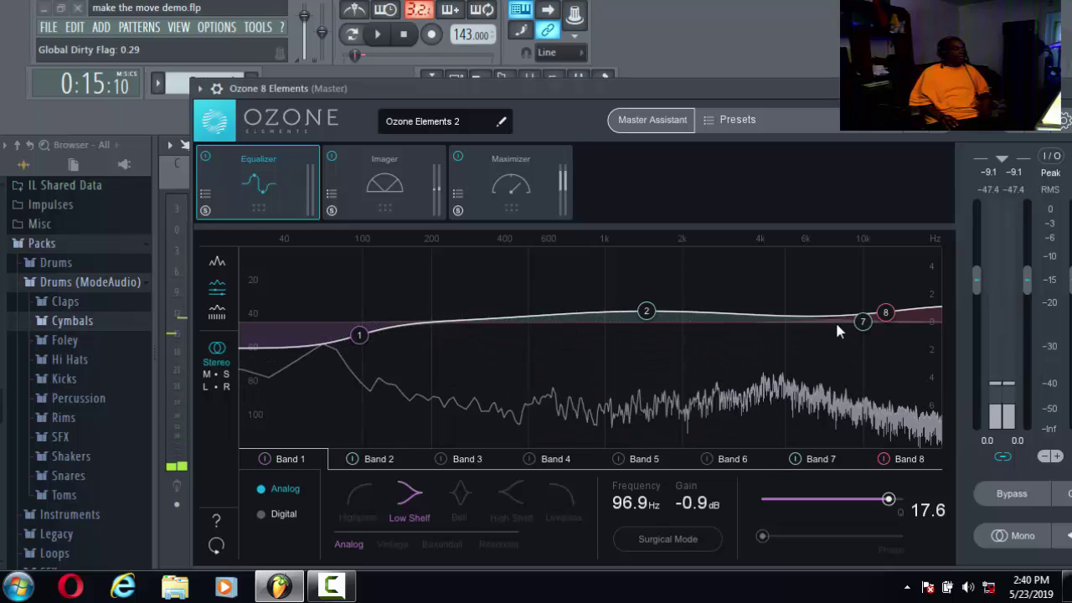
{"action": "left_click_drag", "start_coordinate": [858, 323], "coordinate": [744, 329]}
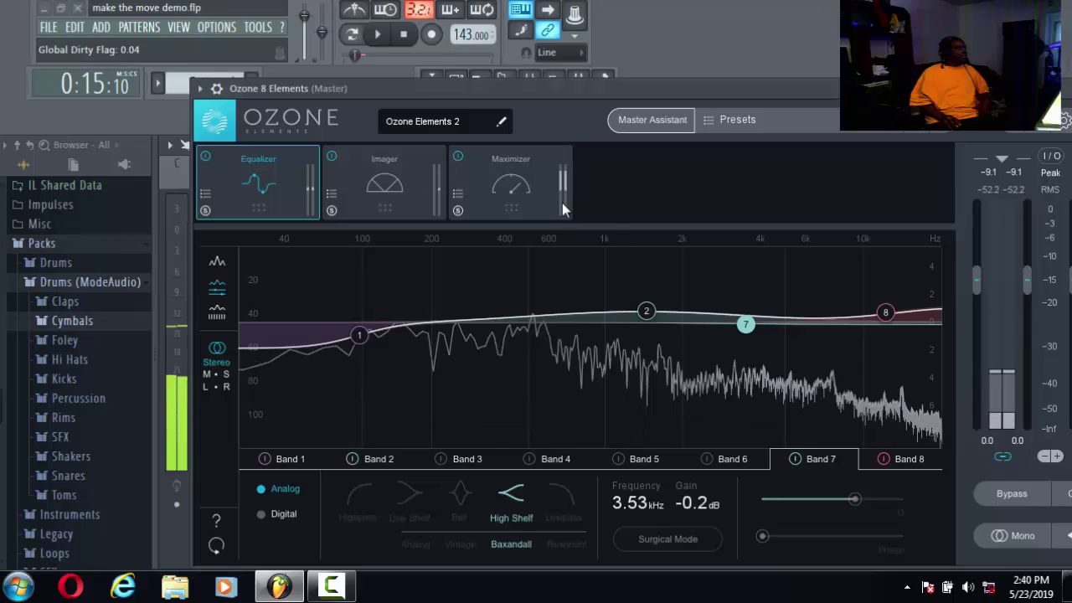
{"action": "left_click", "coordinate": [379, 35]}
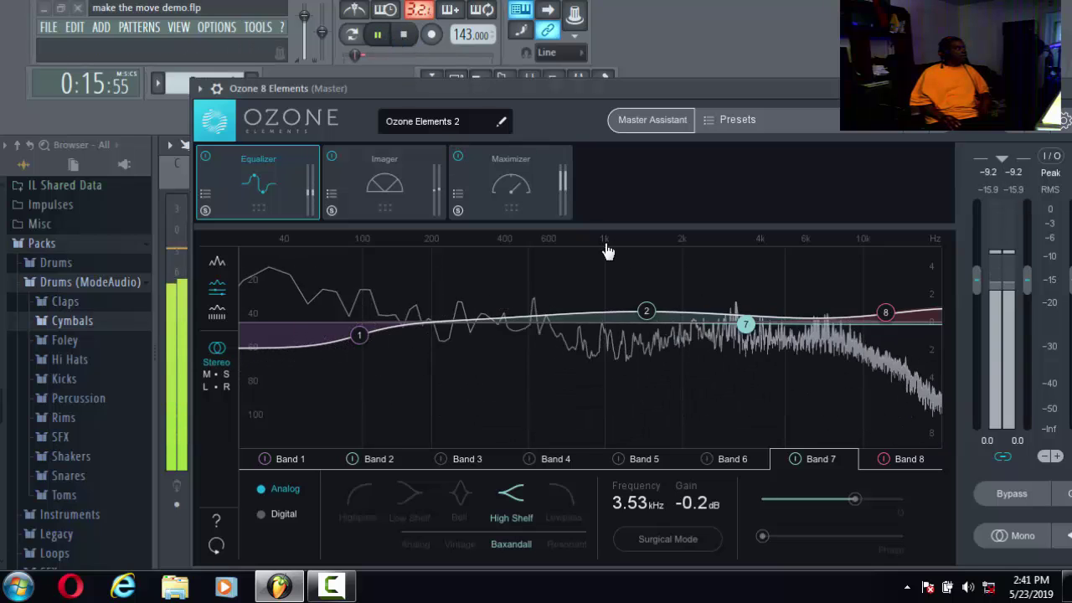
{"action": "left_click_drag", "start_coordinate": [748, 332], "coordinate": [746, 327]}
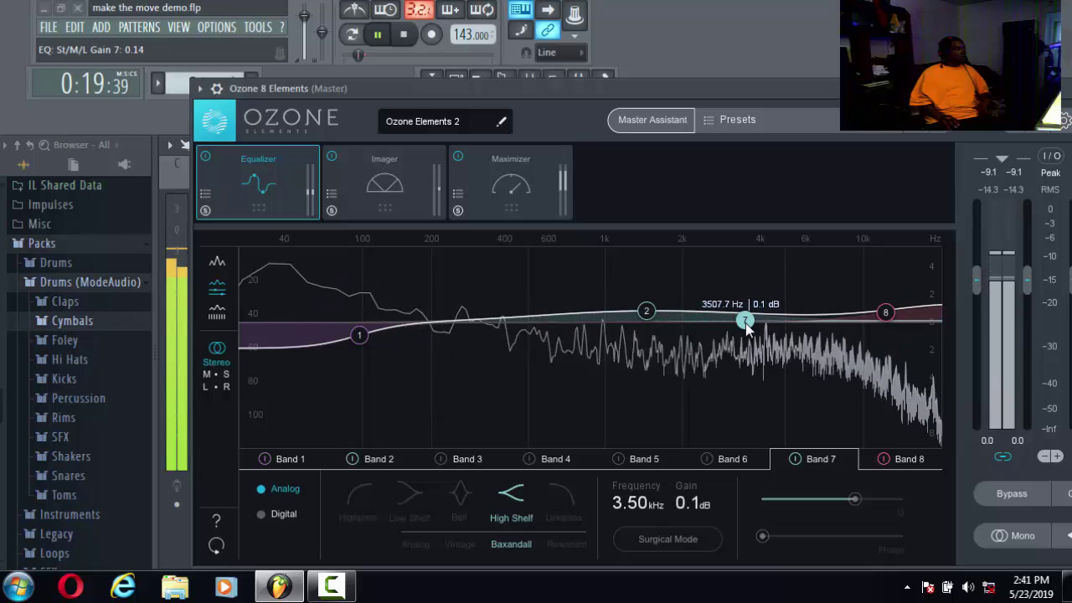
- Change Band 7 to a Bell and cut about -1.7 dB at 3.37 kHz with a Q of 4.8, then stop playback
{"action": "left_click", "coordinate": [460, 492]}
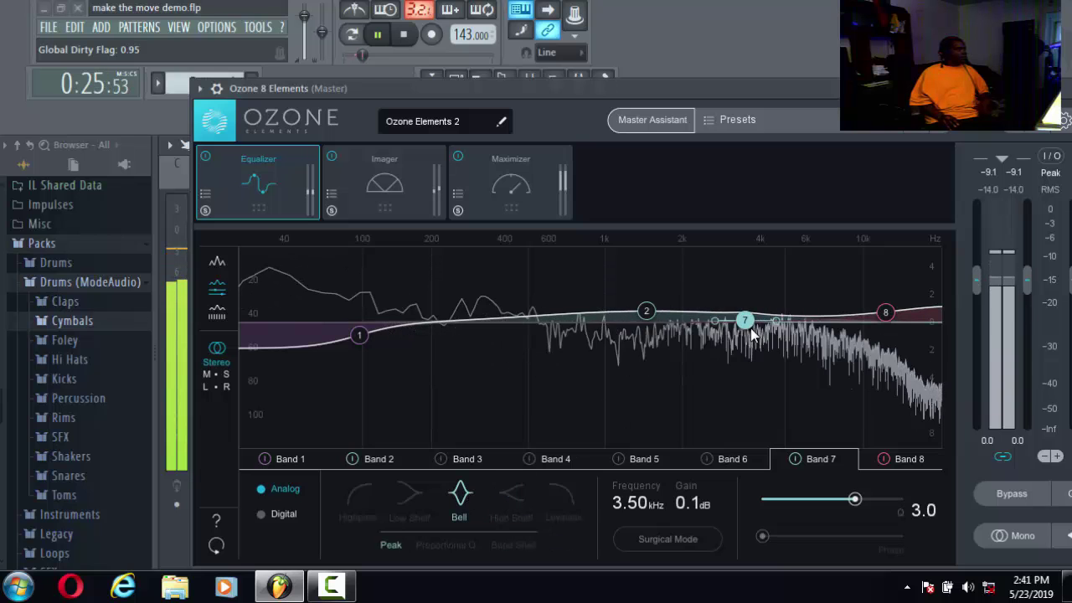
{"action": "left_click_drag", "start_coordinate": [754, 325], "coordinate": [747, 356]}
{"action": "scroll", "coordinate": [748, 355], "scroll_direction": "up", "scroll_amount": 5}
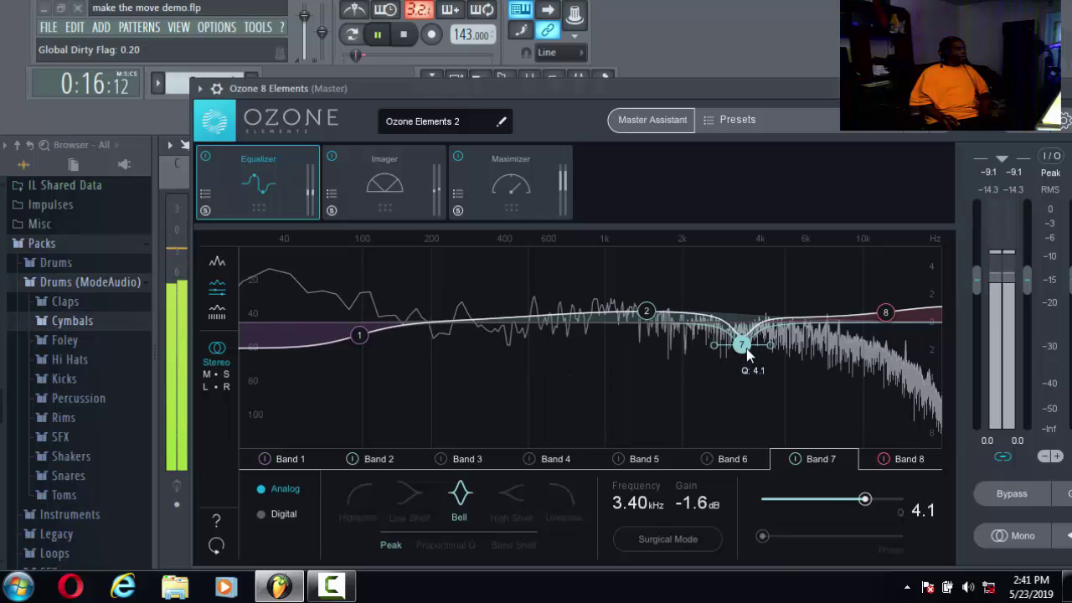
{"action": "left_click_drag", "start_coordinate": [748, 352], "coordinate": [747, 351]}
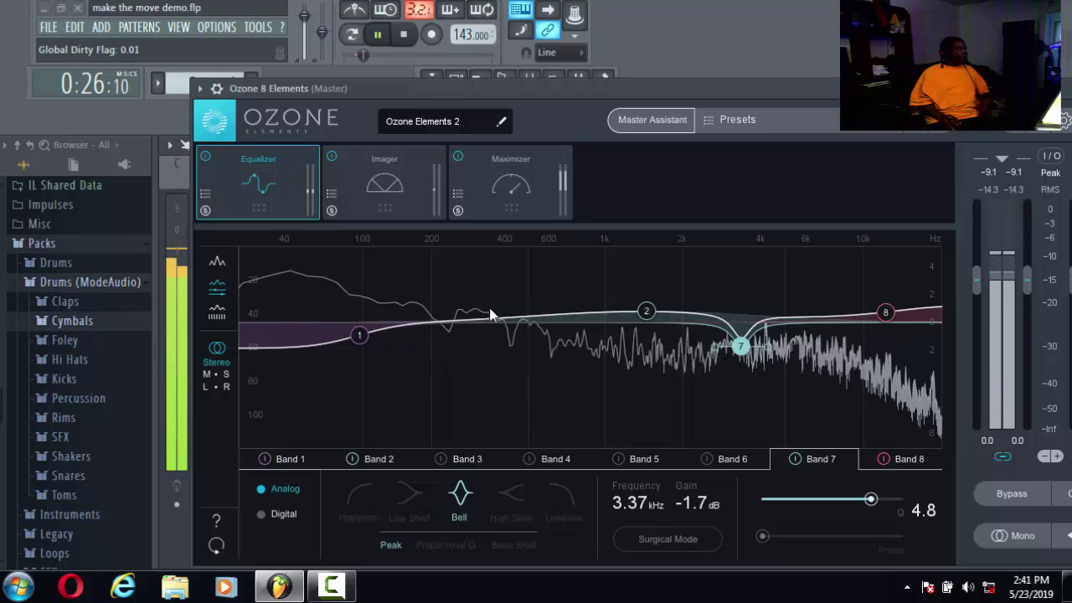
{"action": "left_click", "coordinate": [406, 36]}
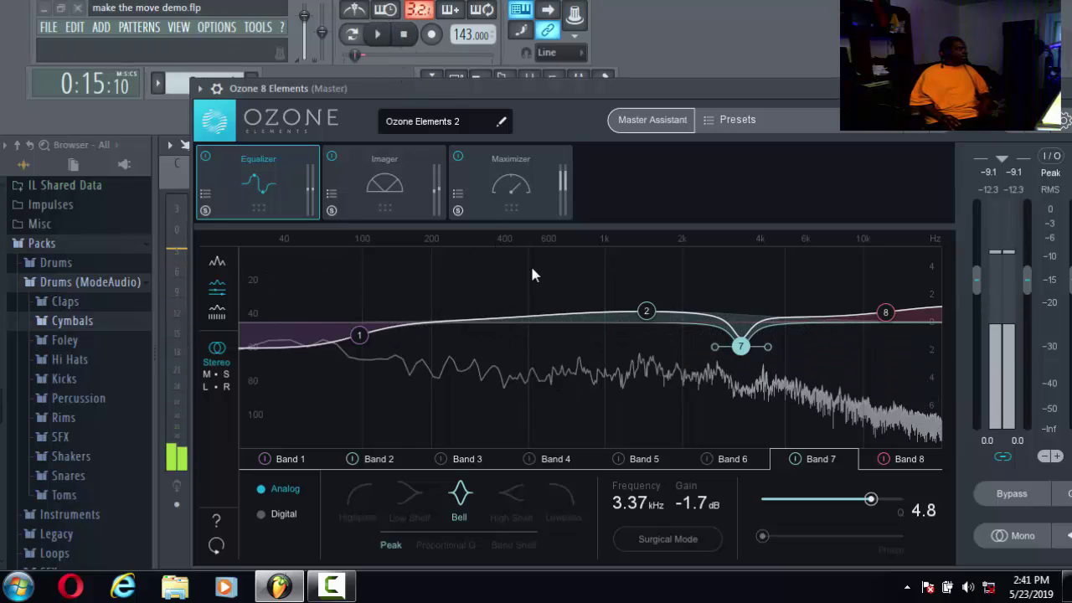
- Enable Band 4 as a bell cut of about -1.0 dB at 506 Hz and play the song to hear it
{"action": "left_click", "coordinate": [531, 459]}
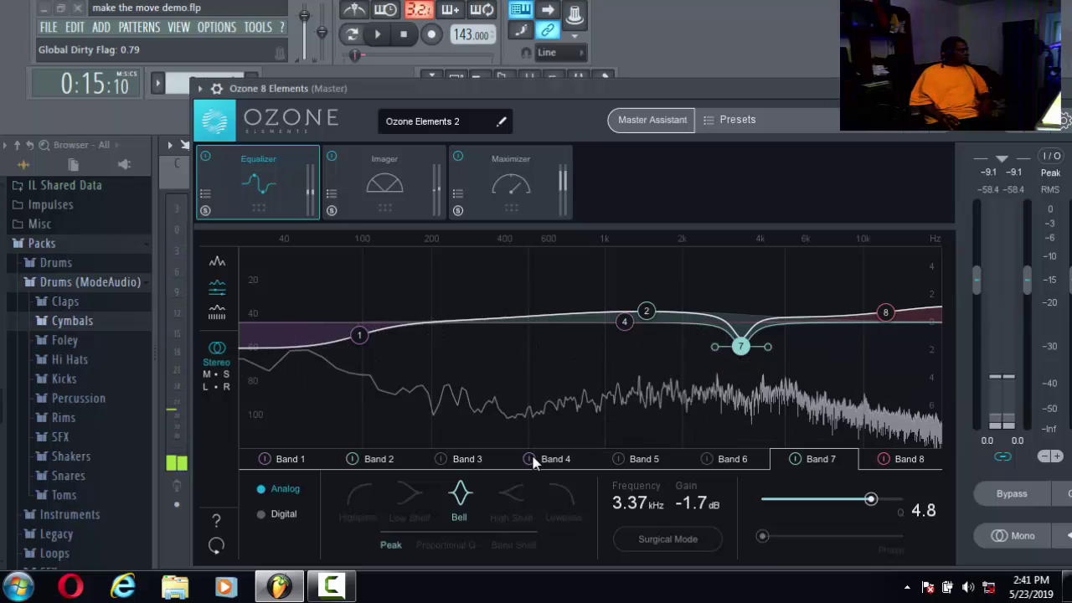
{"action": "left_click_drag", "start_coordinate": [623, 322], "coordinate": [521, 326]}
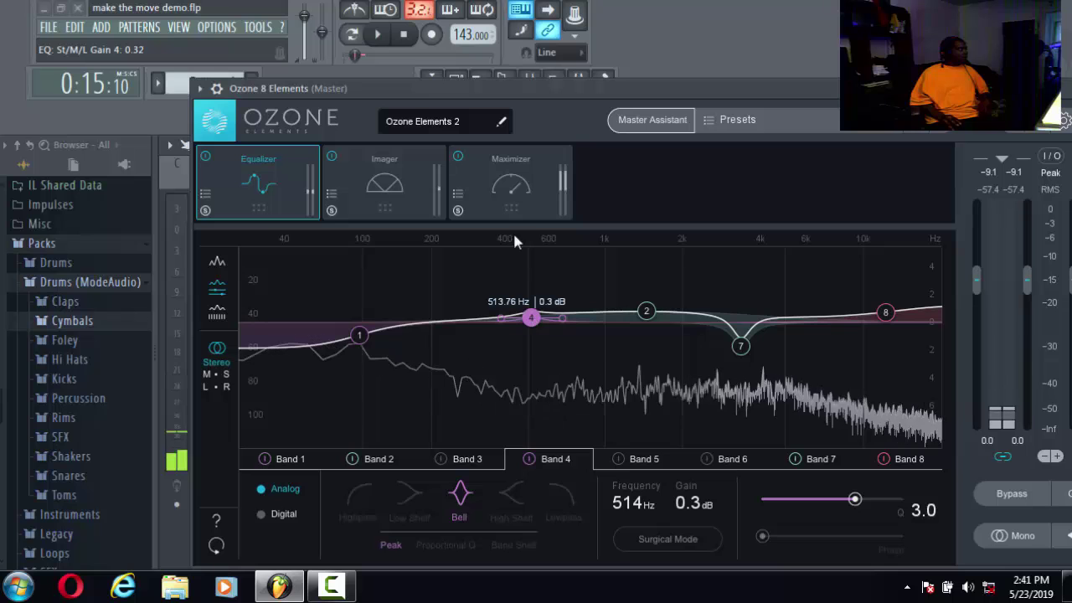
{"action": "left_click", "coordinate": [386, 40]}
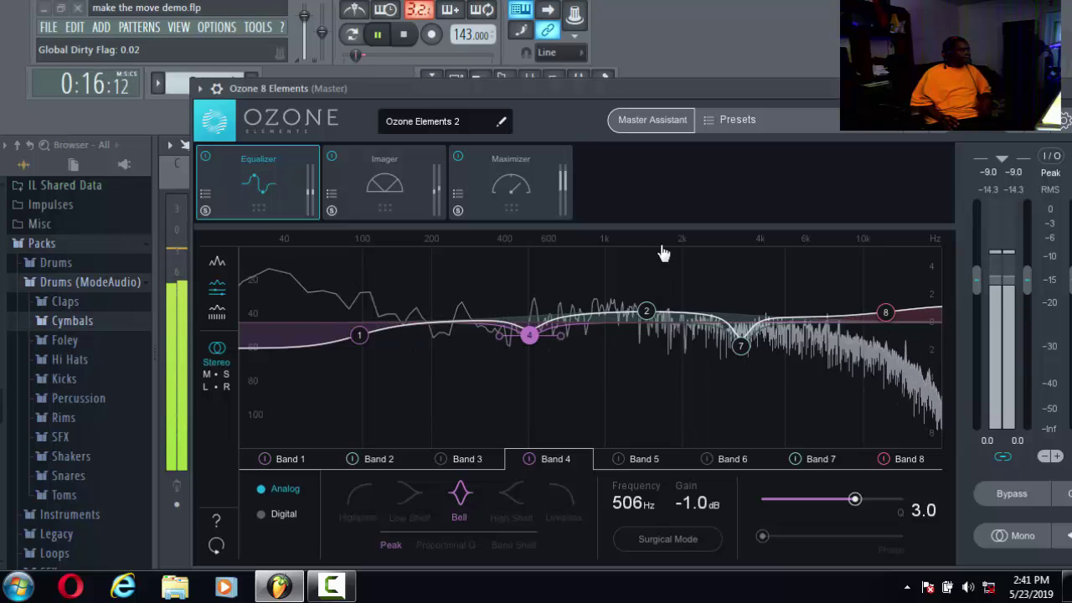
{"action": "left_click", "coordinate": [404, 36]}
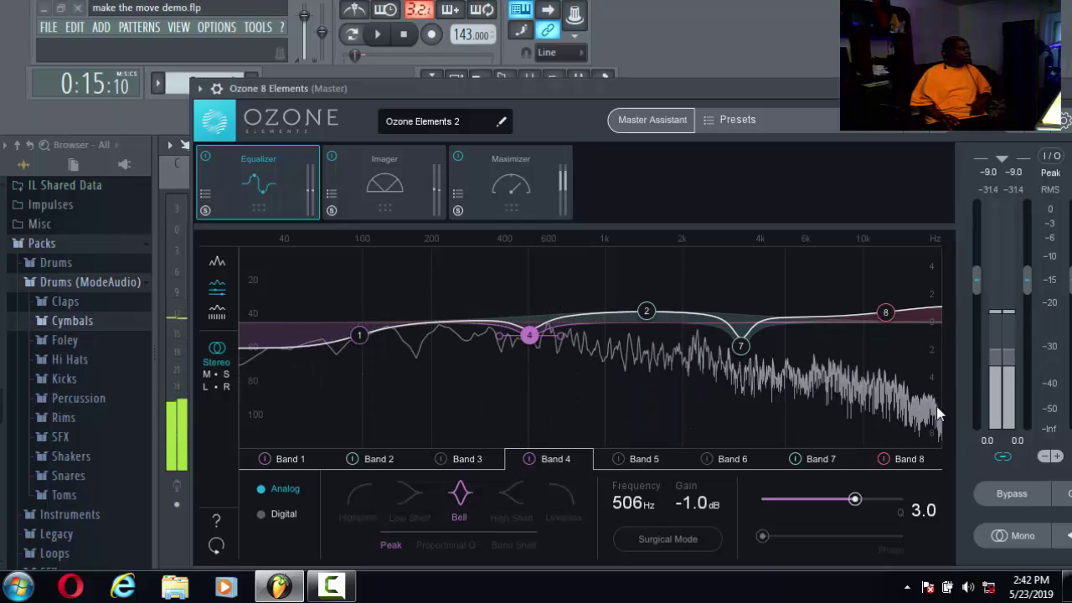
- Change Band 1 to a Highpass filter and lower its cutoff to about 42.3 Hz
{"action": "left_click", "coordinate": [360, 337]}
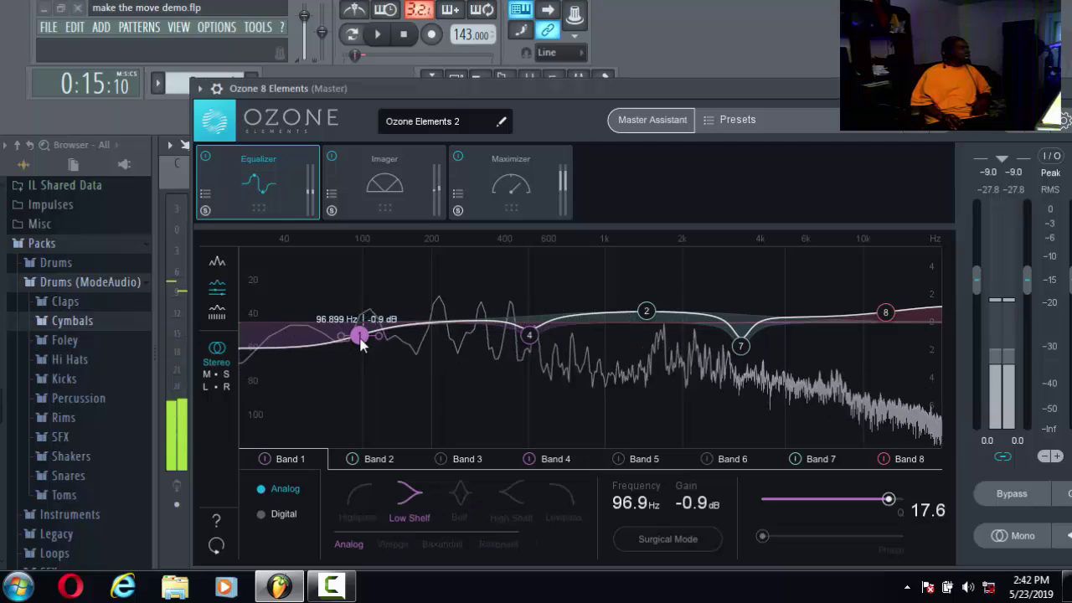
{"action": "left_click", "coordinate": [357, 496]}
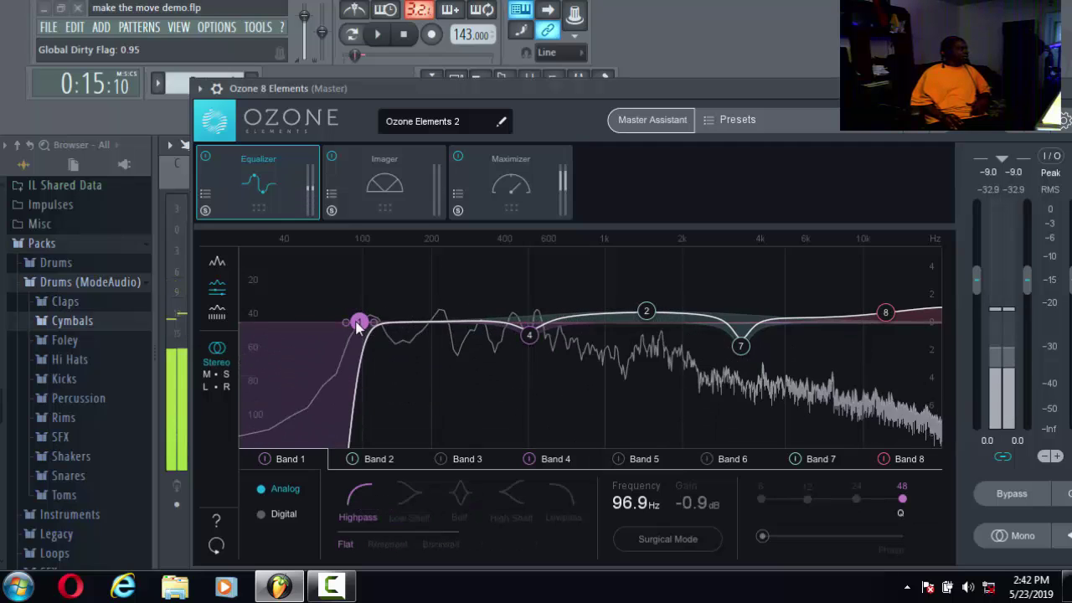
{"action": "left_click_drag", "start_coordinate": [360, 336], "coordinate": [290, 338]}
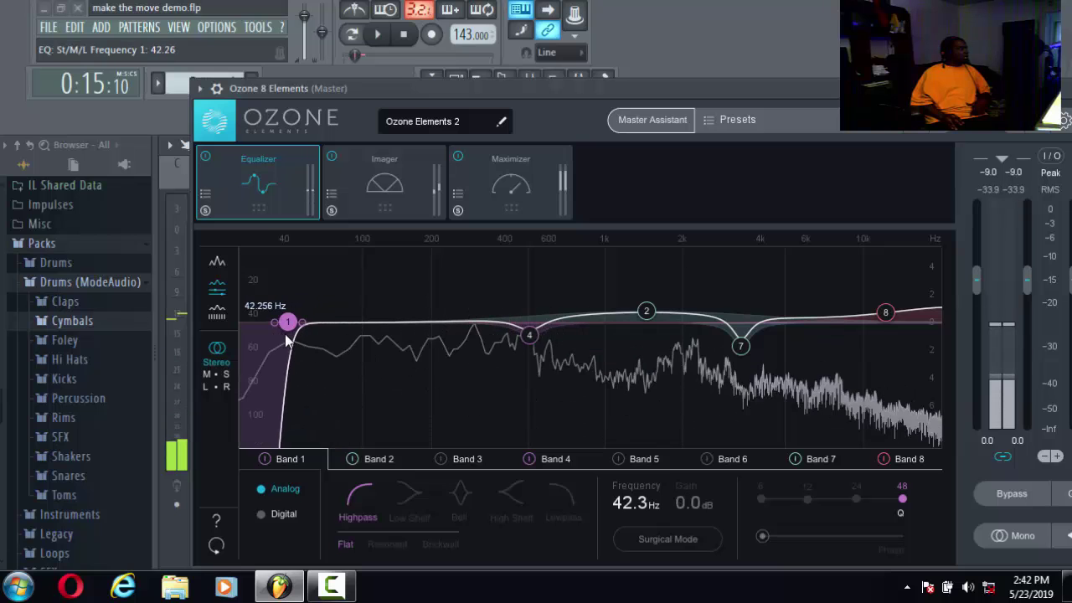
- Try the Resonant highpass shape on Band 1, varying its Q and moving its frequency up to about 54.4 Hz
{"action": "right_click", "coordinate": [285, 327]}
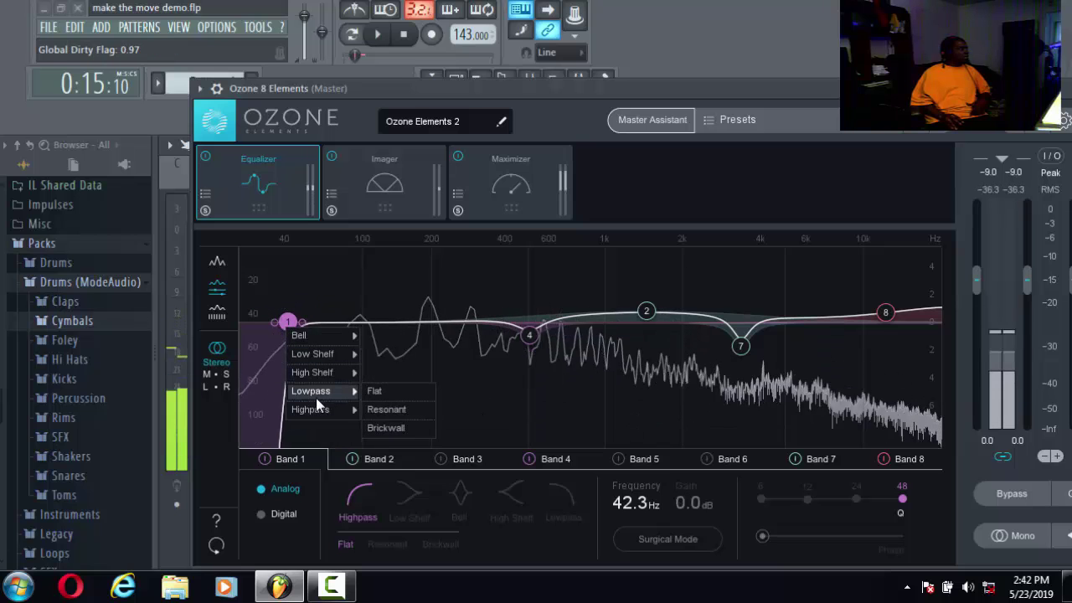
{"action": "mouse_move", "coordinate": [331, 409]}
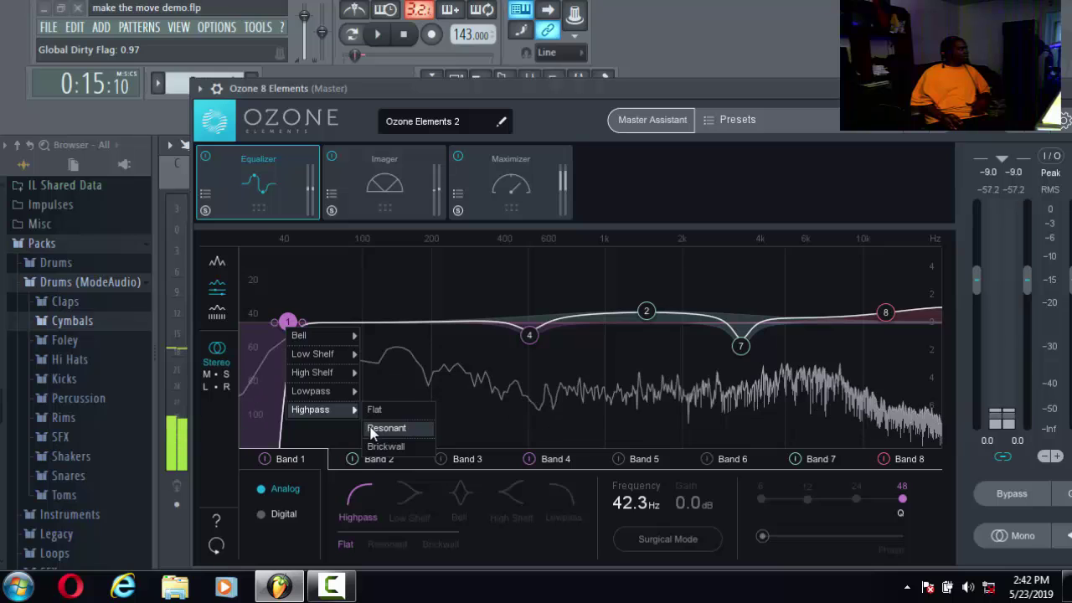
{"action": "left_click", "coordinate": [373, 428]}
{"action": "mouse_move", "coordinate": [291, 324]}
{"action": "left_mouse_down"}
{"action": "mouse_move", "coordinate": [277, 328]}
{"action": "mouse_move", "coordinate": [291, 329]}
{"action": "left_mouse_up"}
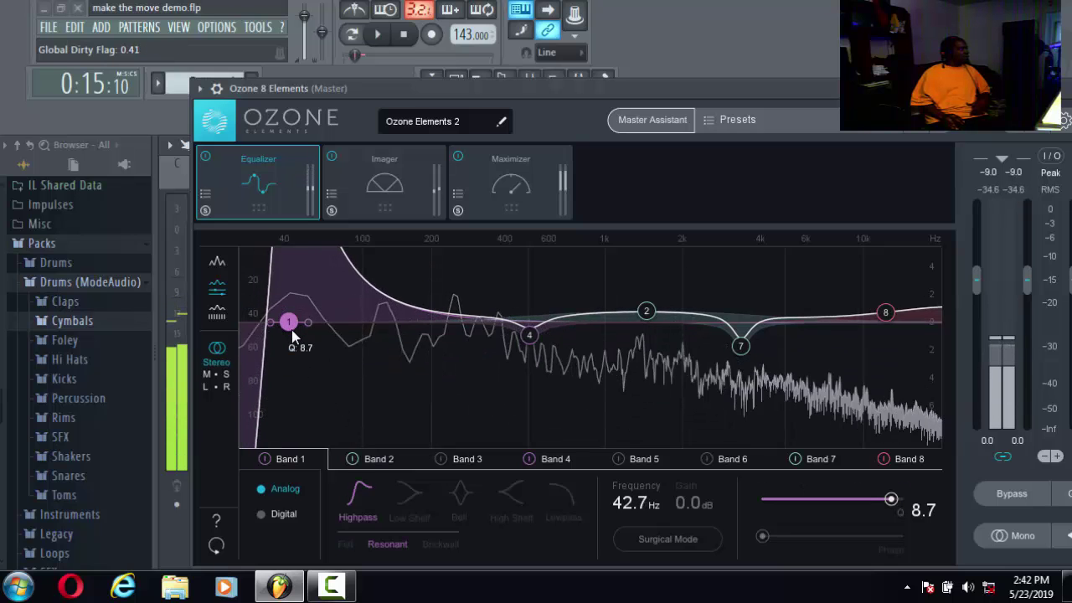
{"action": "scroll", "coordinate": [291, 328], "scroll_direction": "up", "scroll_amount": 4}
{"action": "scroll", "coordinate": [291, 327], "scroll_direction": "down", "scroll_amount": 5}
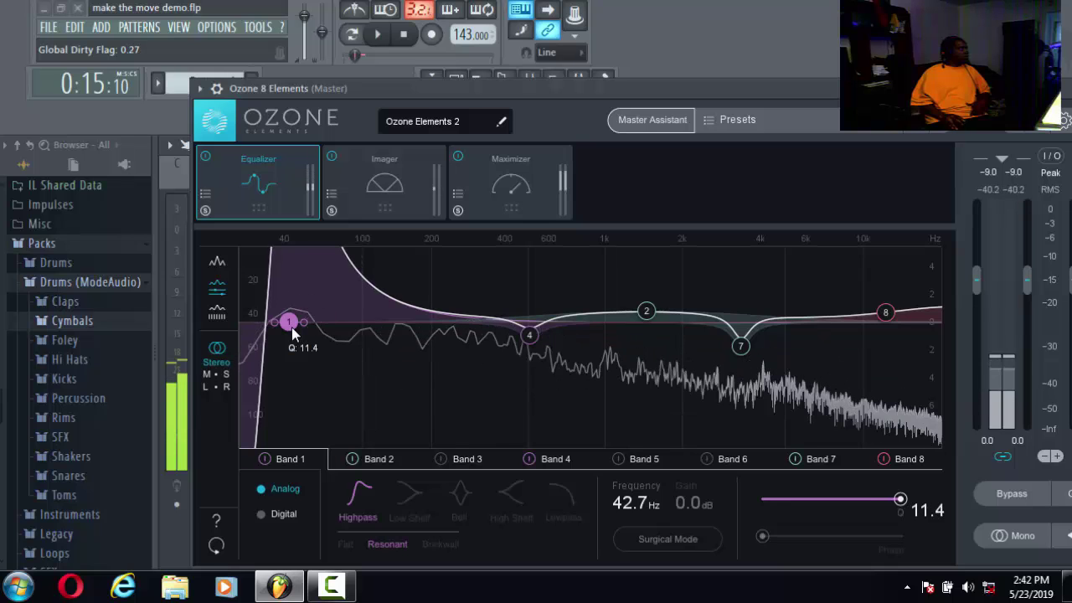
{"action": "left_click_drag", "start_coordinate": [291, 327], "coordinate": [331, 337]}
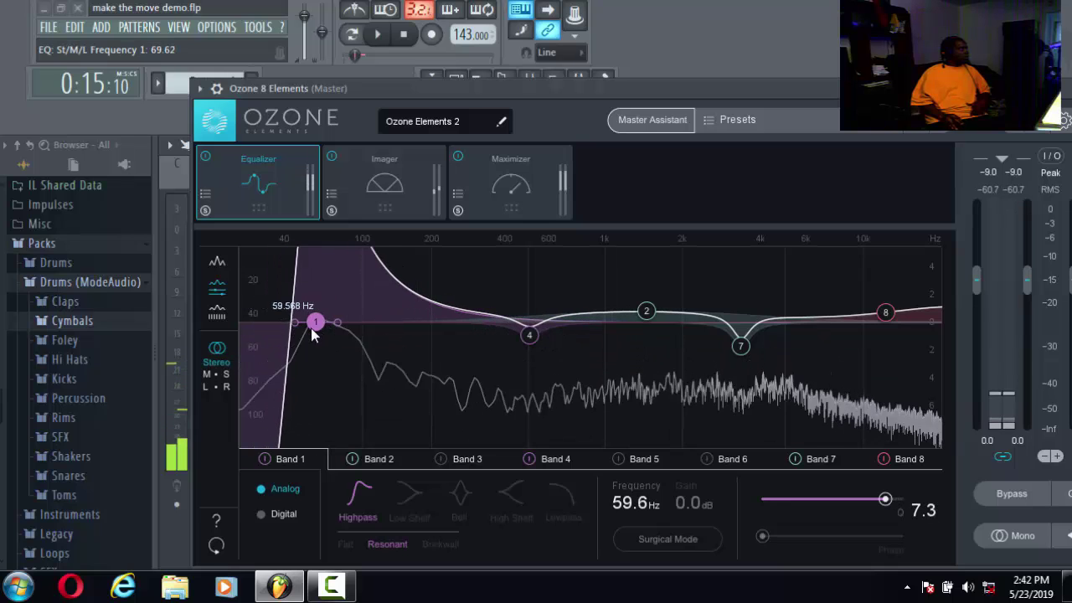
- Set Band 1's highpass shape to Flat and lower its cutoff to about 26.9 Hz while listening to the song
{"action": "right_click", "coordinate": [311, 329]}
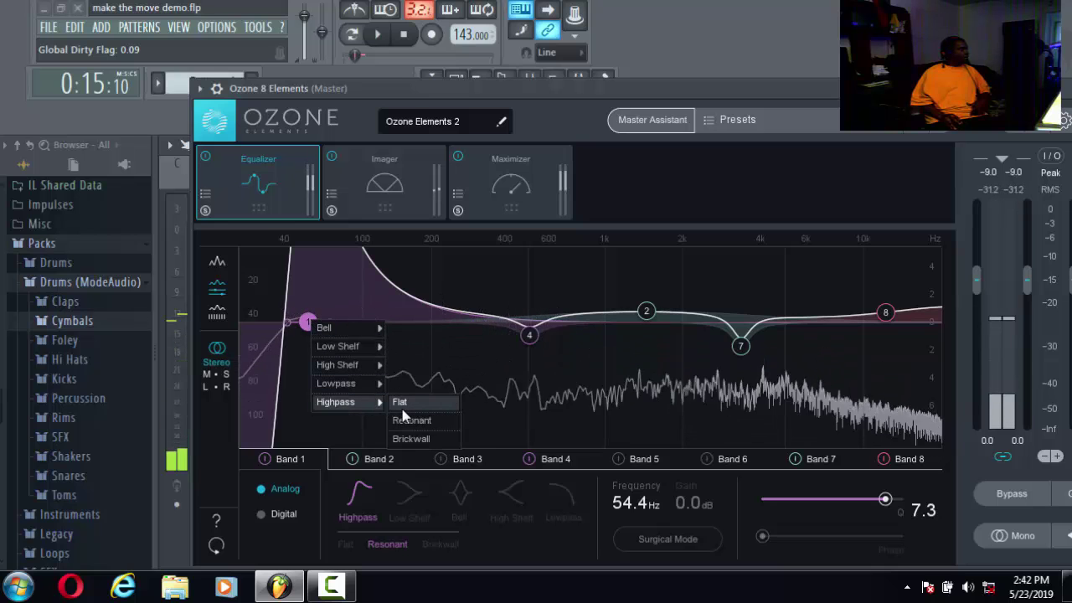
{"action": "left_click", "coordinate": [400, 405]}
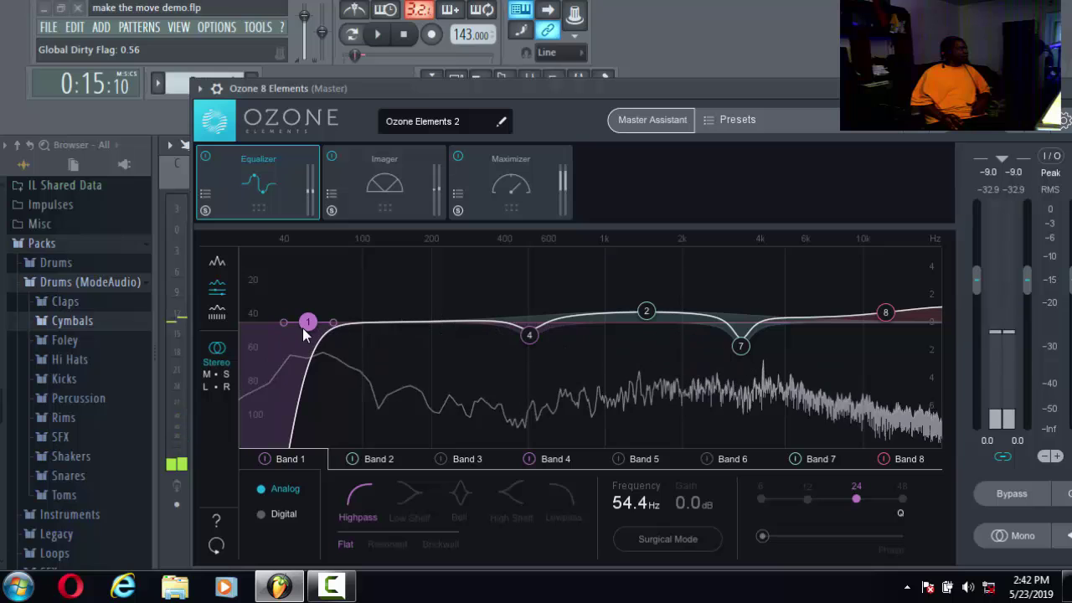
{"action": "left_click_drag", "start_coordinate": [302, 327], "coordinate": [263, 325]}
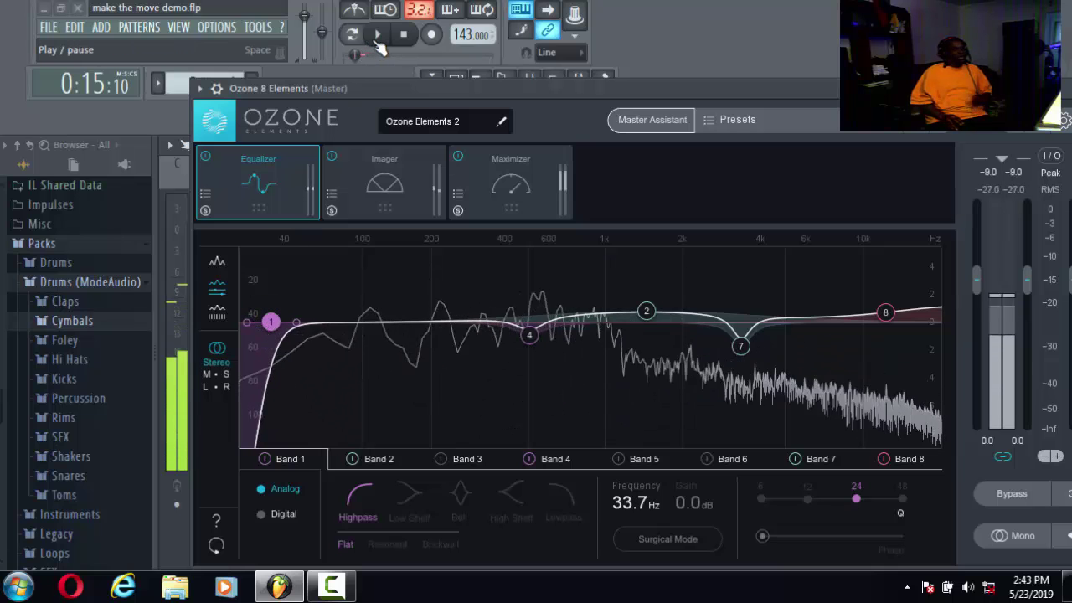
{"action": "left_click", "coordinate": [377, 39]}
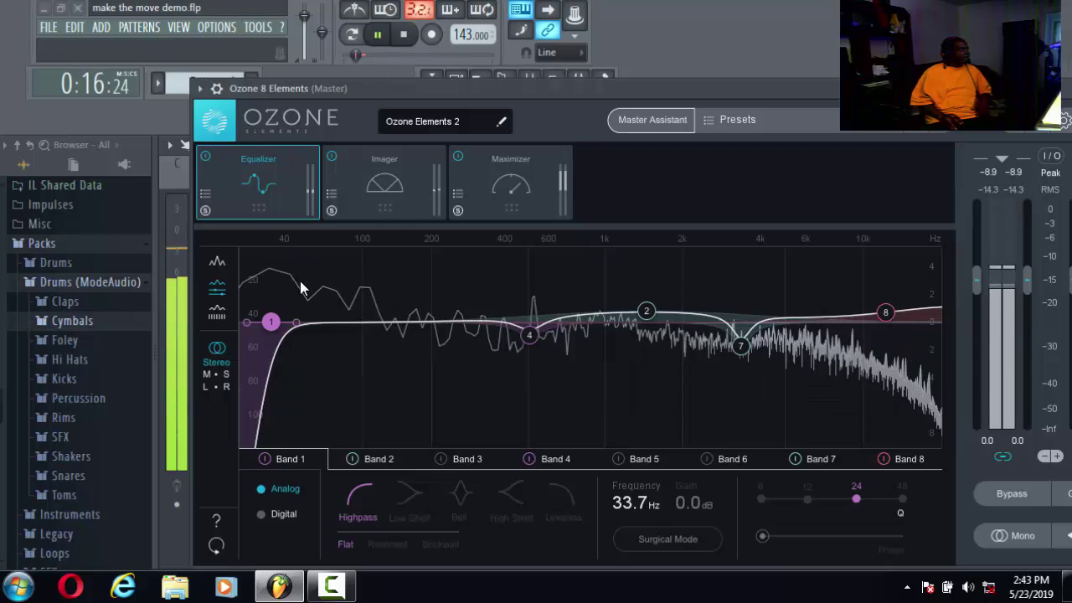
{"action": "mouse_move", "coordinate": [272, 325]}
{"action": "left_mouse_down"}
{"action": "mouse_move", "coordinate": [237, 328]}
{"action": "mouse_move", "coordinate": [259, 333]}
{"action": "left_mouse_up"}
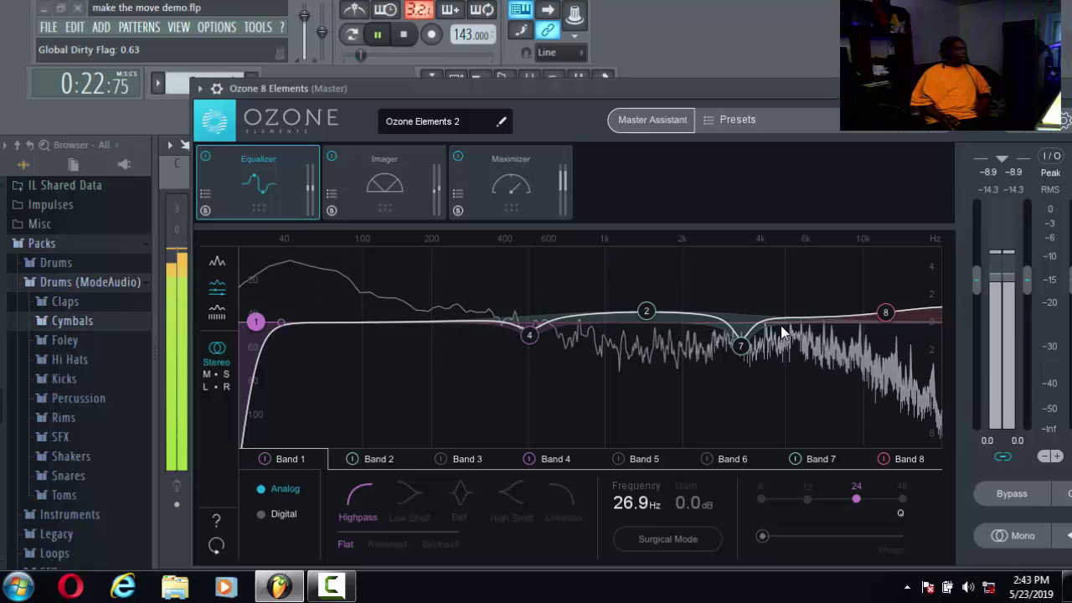
{"action": "left_click", "coordinate": [381, 38]}
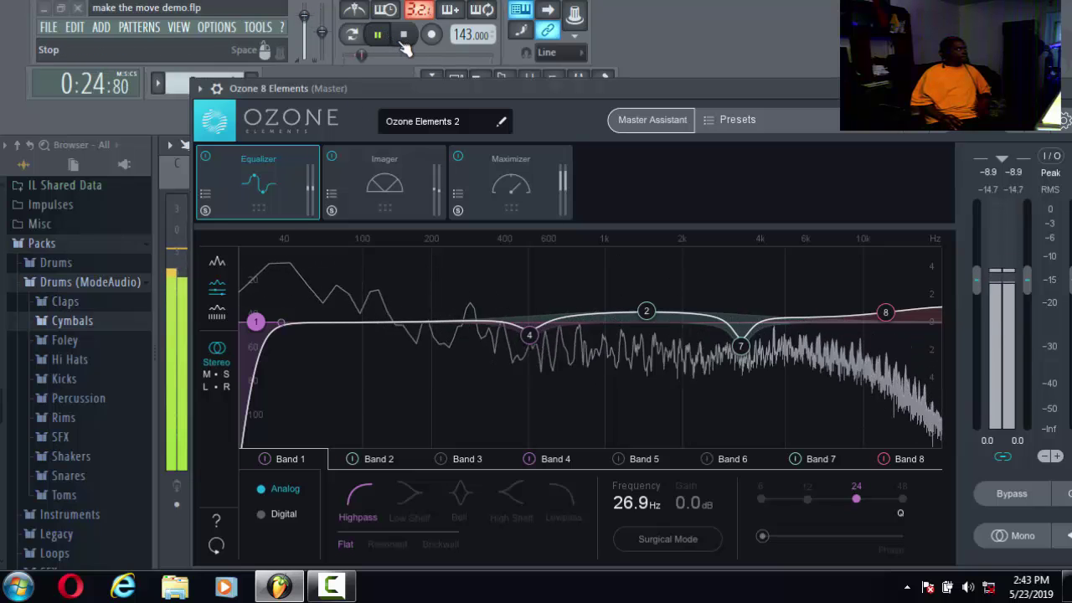
- Change Band 8 to a Lowpass filter and set its cutoff to about 15.0 kHz while listening to the song
{"action": "left_click", "coordinate": [886, 316]}
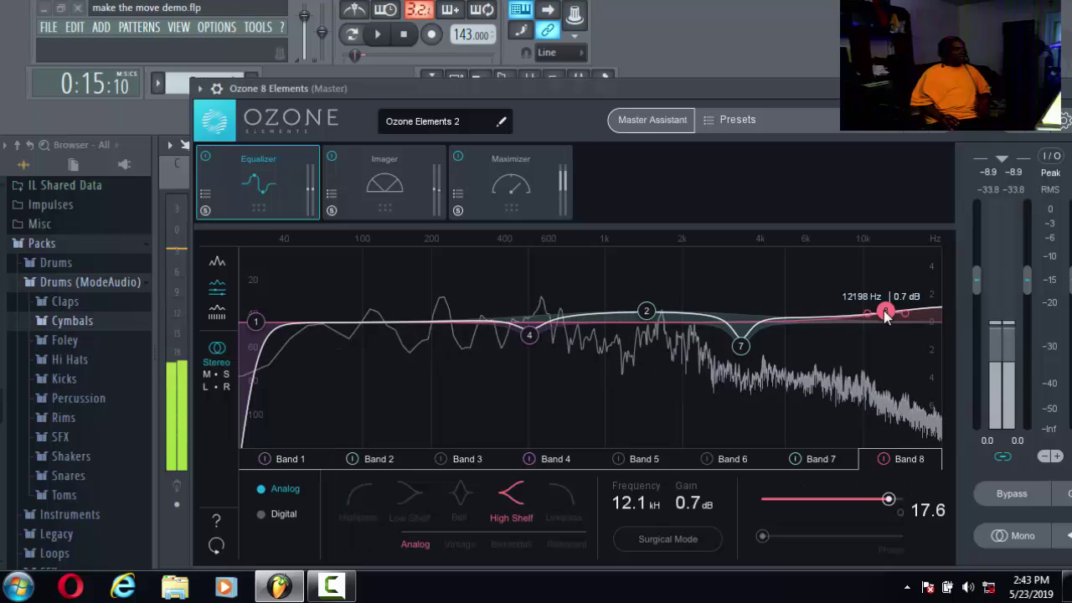
{"action": "left_click", "coordinate": [565, 494]}
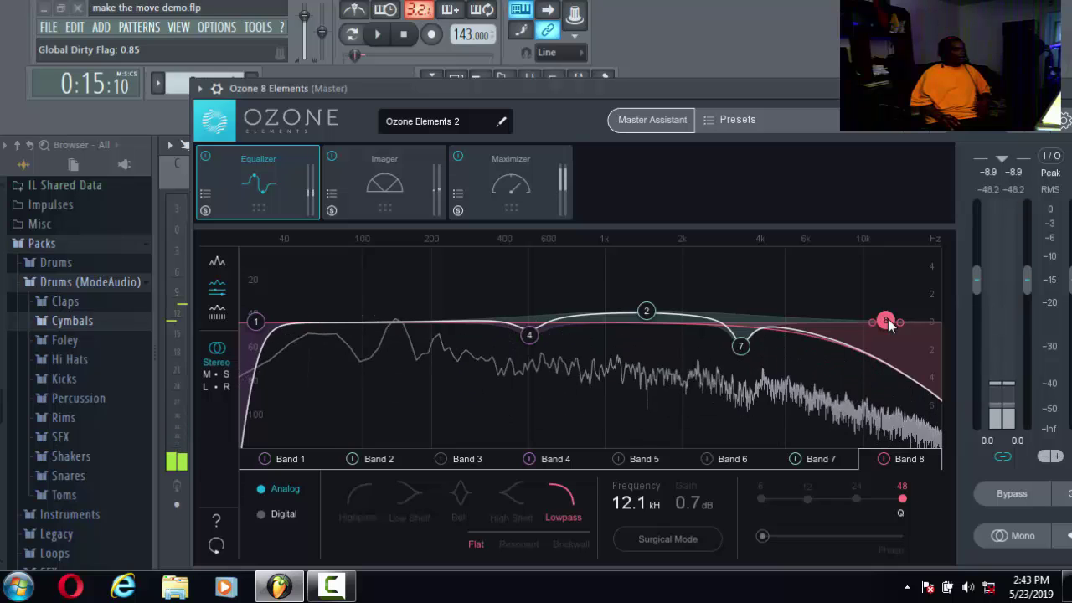
{"action": "mouse_move", "coordinate": [887, 318]}
{"action": "left_mouse_down"}
{"action": "mouse_move", "coordinate": [864, 321]}
{"action": "mouse_move", "coordinate": [894, 321]}
{"action": "left_mouse_up"}
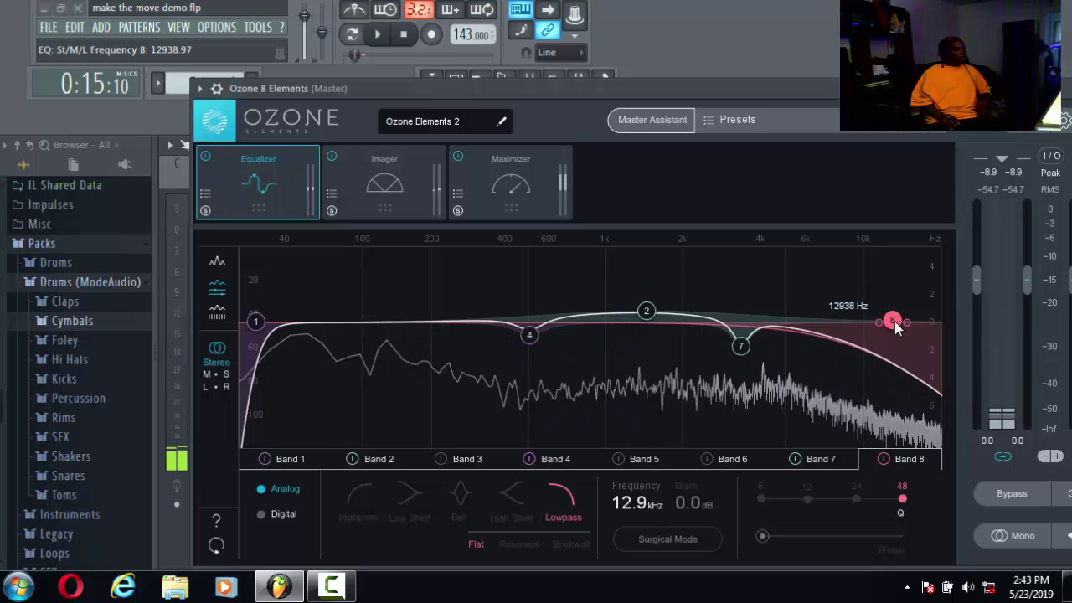
{"action": "left_click", "coordinate": [377, 34]}
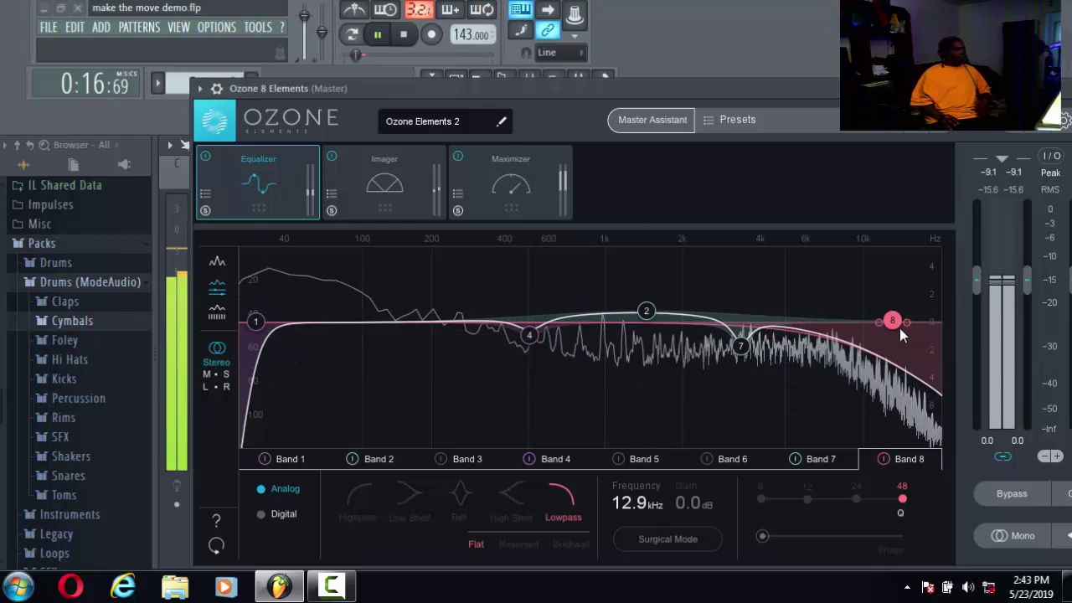
{"action": "left_click_drag", "start_coordinate": [893, 318], "coordinate": [911, 312]}
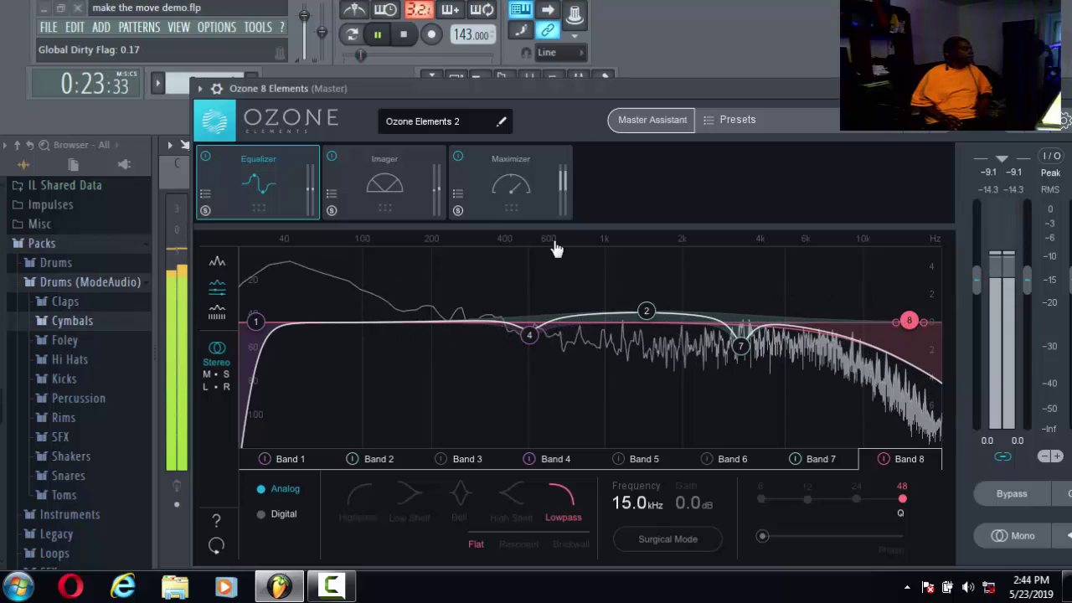
{"action": "left_click", "coordinate": [407, 39]}
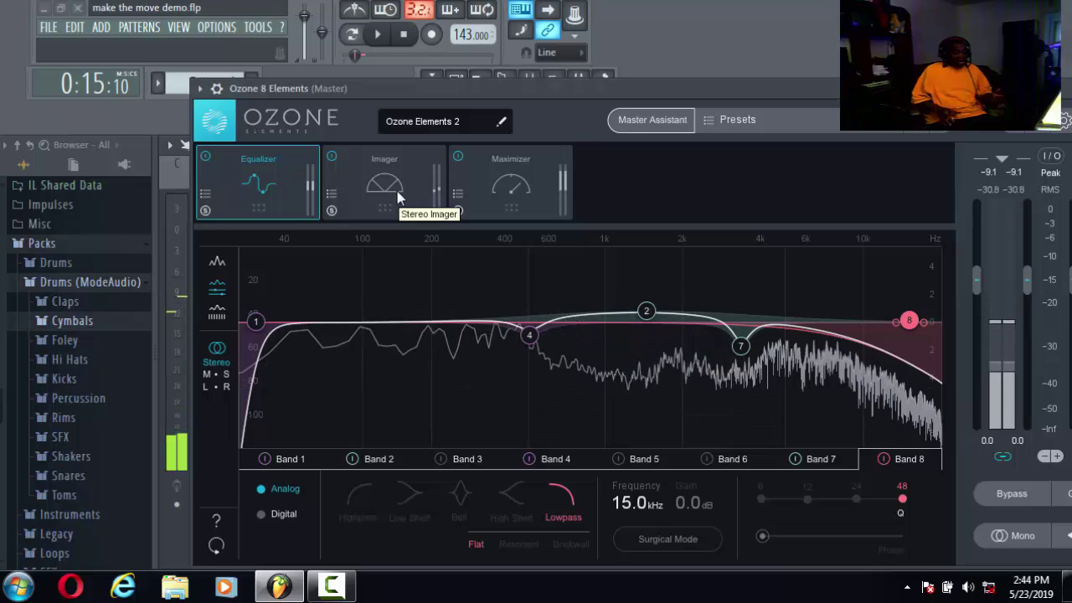
- Browse the global presets under All-Purpose Mastering, Genre-Specific Mastering and Instruments and Busses without loading one
{"action": "left_click", "coordinate": [803, 124]}
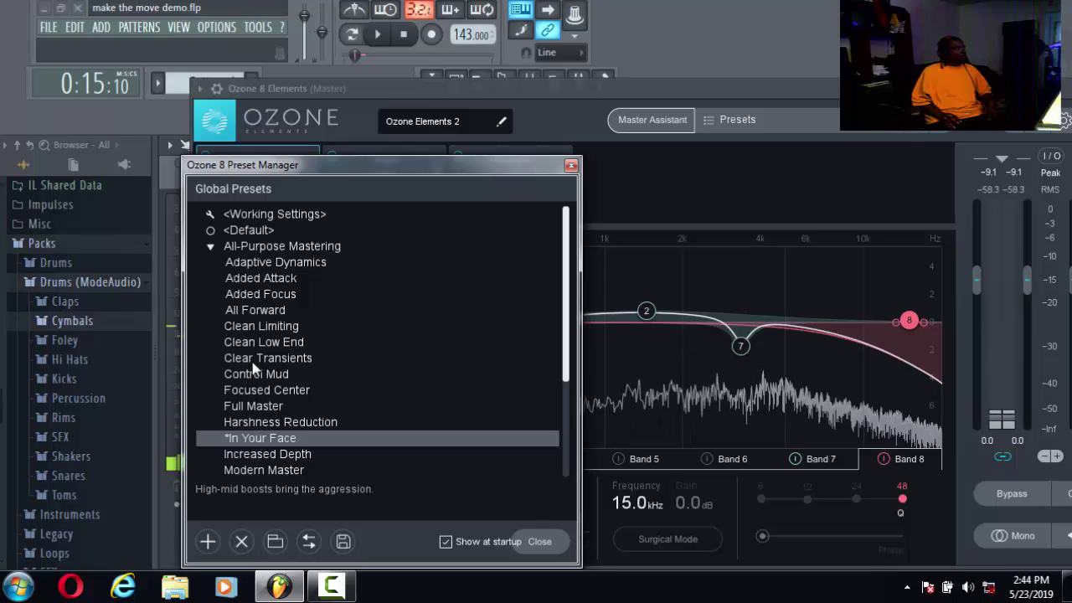
{"action": "left_click", "coordinate": [211, 247]}
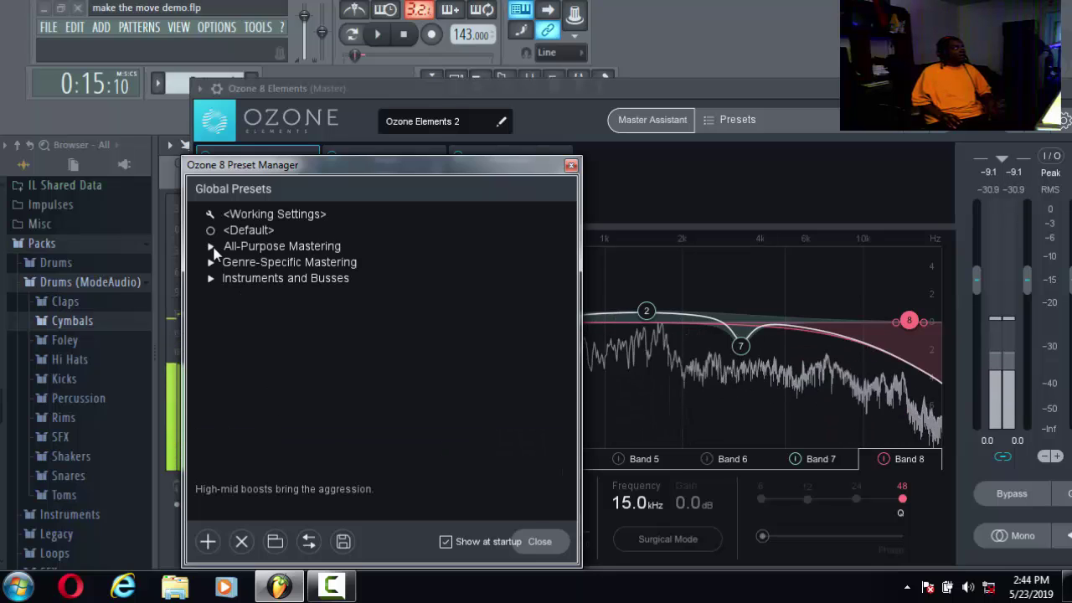
{"action": "left_click", "coordinate": [211, 263]}
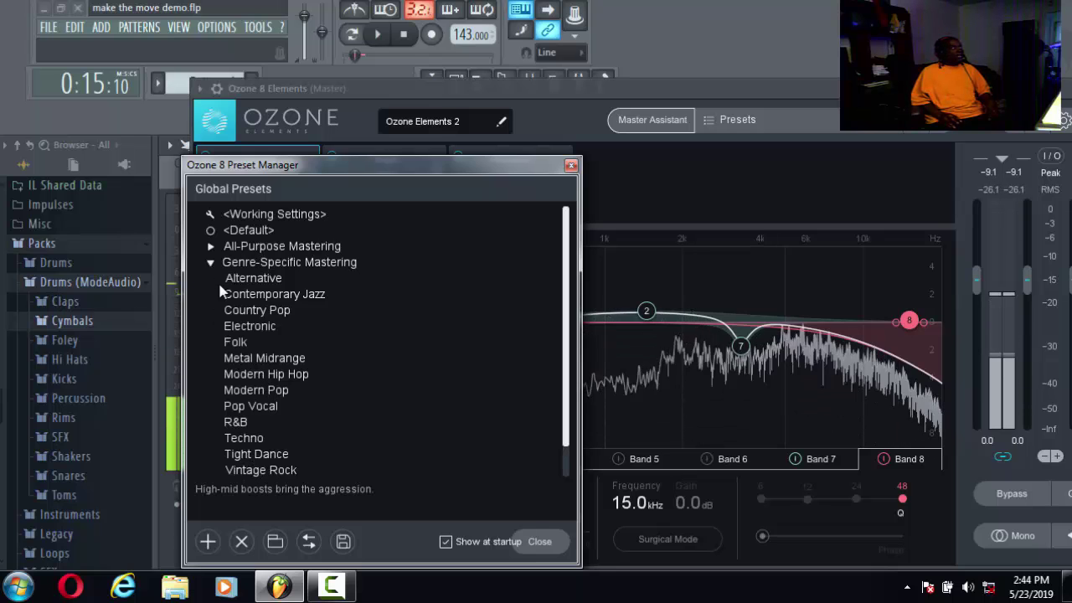
{"action": "scroll", "coordinate": [260, 306], "scroll_direction": "down", "scroll_amount": 1}
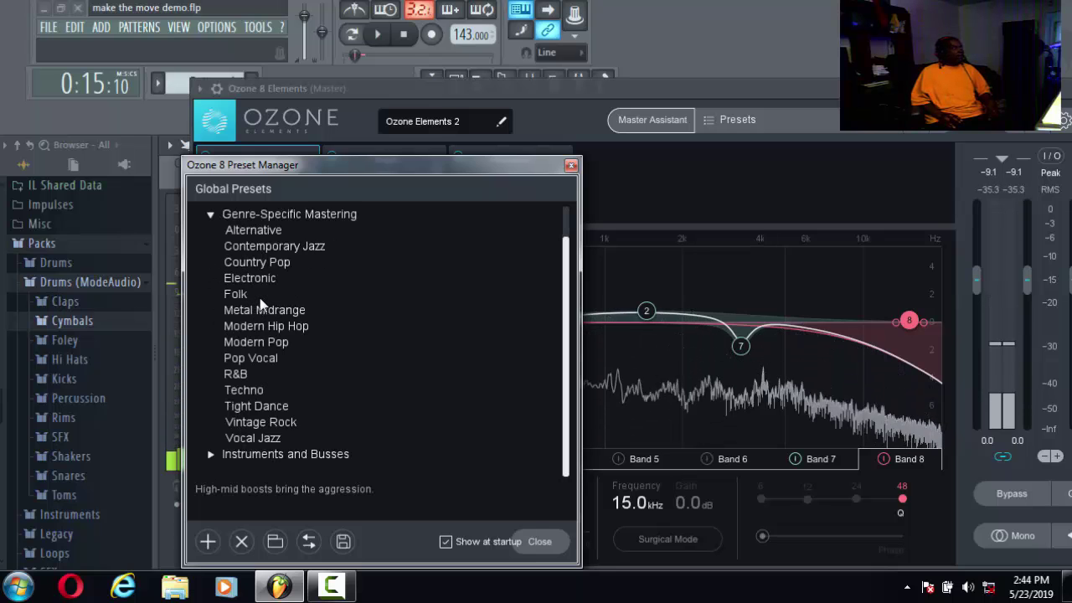
{"action": "left_click", "coordinate": [210, 455]}
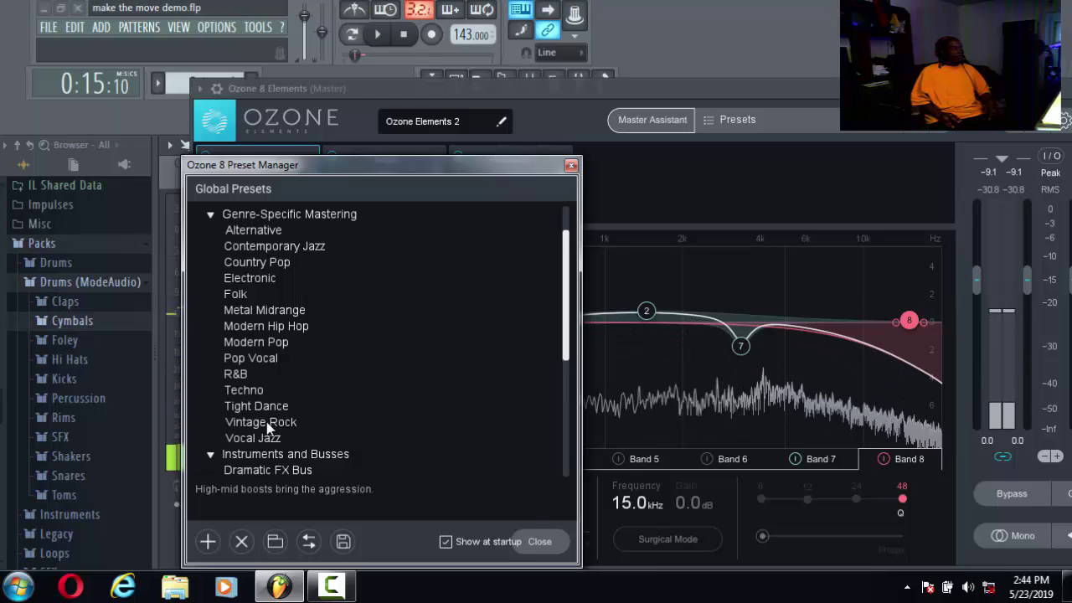
{"action": "scroll", "coordinate": [328, 379], "scroll_direction": "down", "scroll_amount": 3}
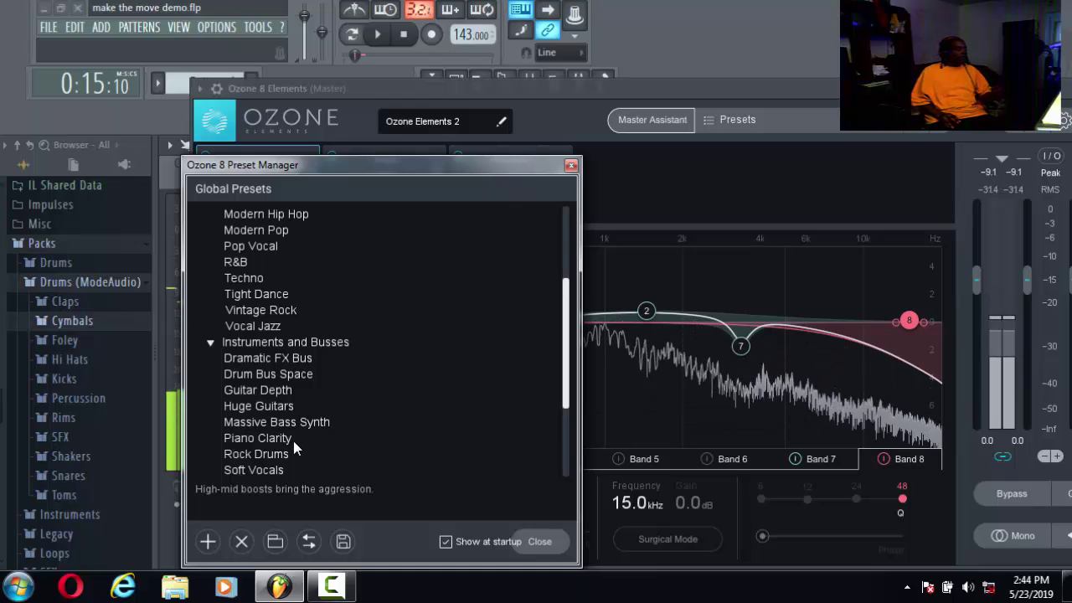
{"action": "scroll", "coordinate": [289, 429], "scroll_direction": "down", "scroll_amount": 3}
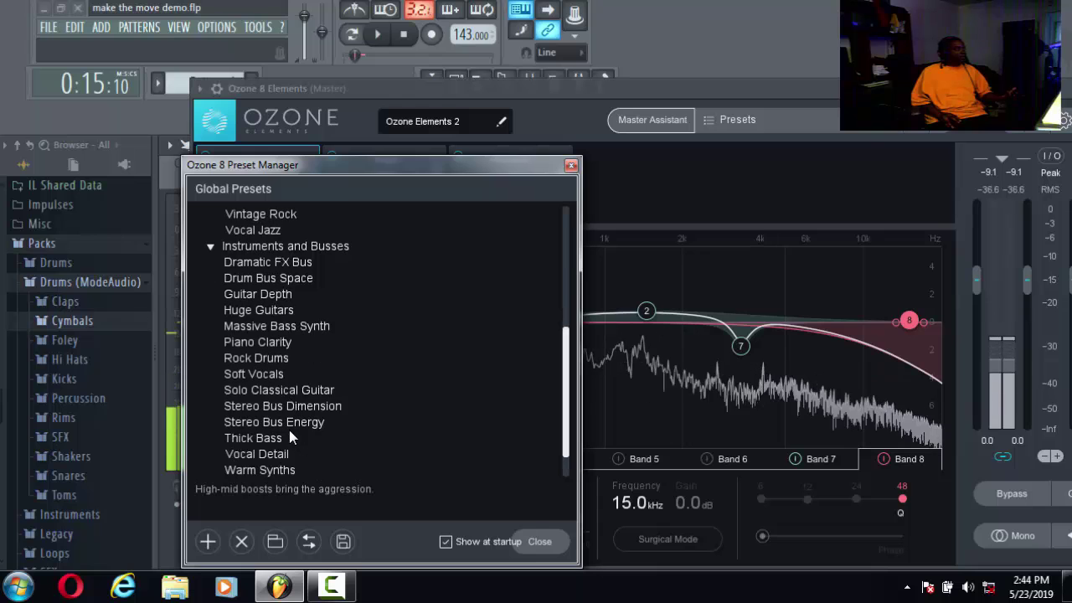
{"action": "scroll", "coordinate": [289, 430], "scroll_direction": "down", "scroll_amount": 2}
{"action": "scroll", "coordinate": [289, 430], "scroll_direction": "up", "scroll_amount": 3}
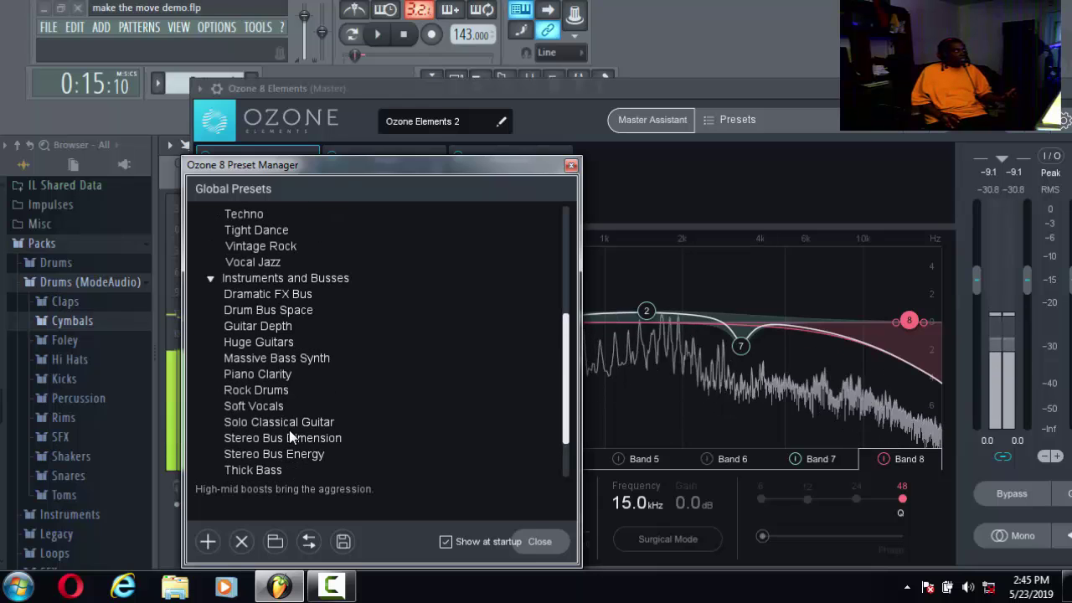
{"action": "scroll", "coordinate": [289, 430], "scroll_direction": "up", "scroll_amount": 6}
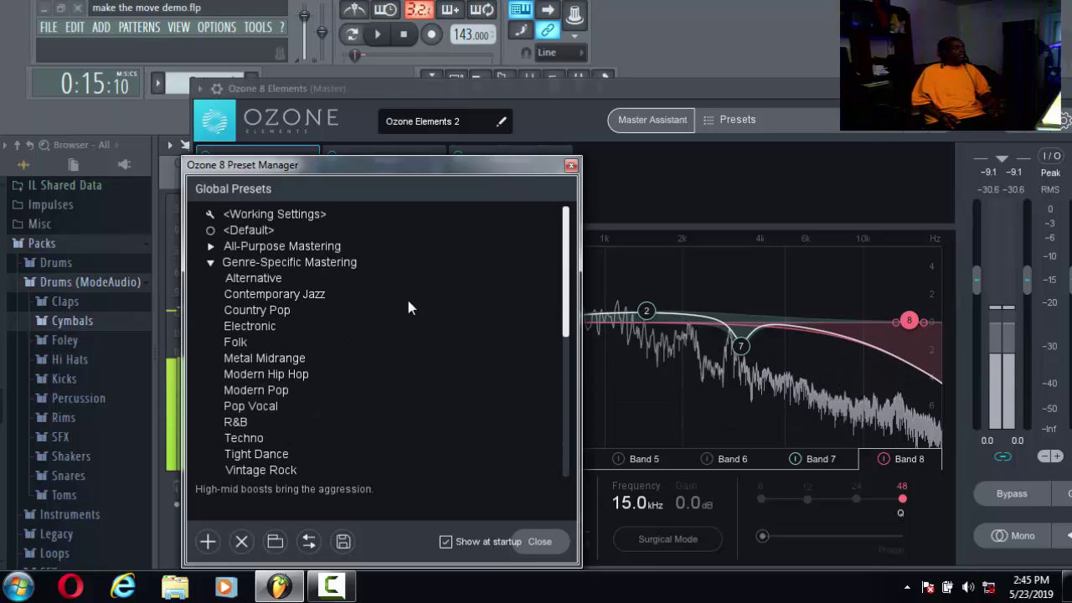
{"action": "left_click", "coordinate": [570, 166]}
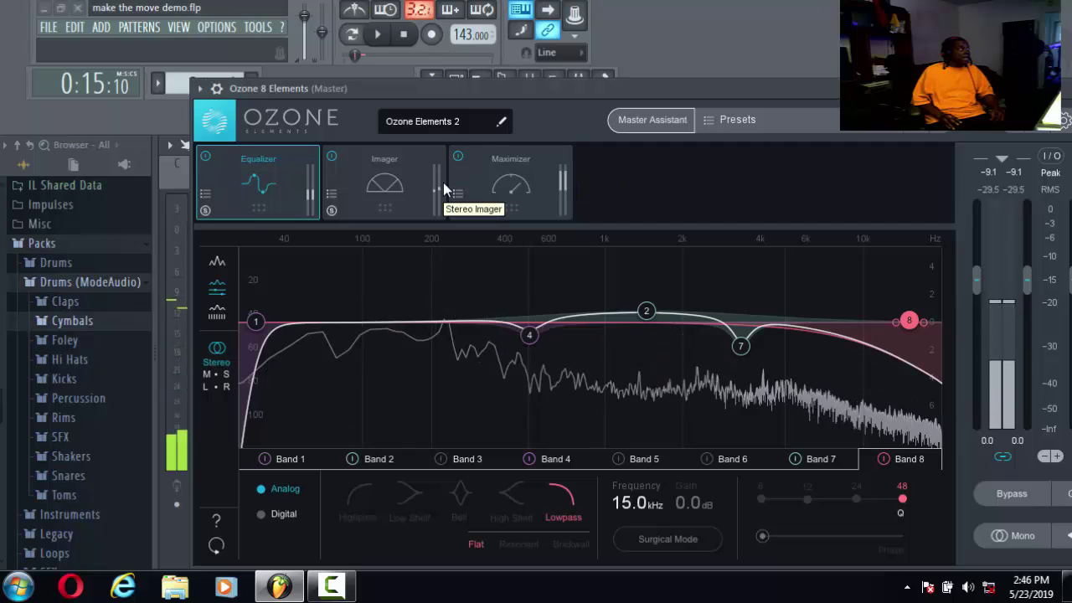
- Review the Imager and Maximizer settings, listening to a short part of the song with the Maximizer shown
{"action": "left_click", "coordinate": [407, 182]}
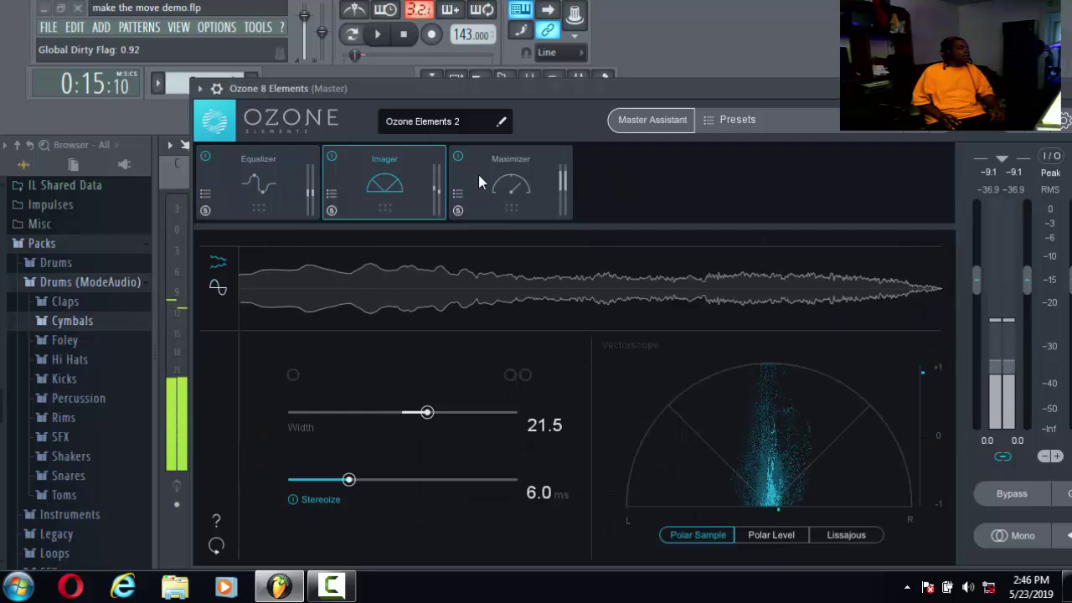
{"action": "left_click", "coordinate": [505, 178]}
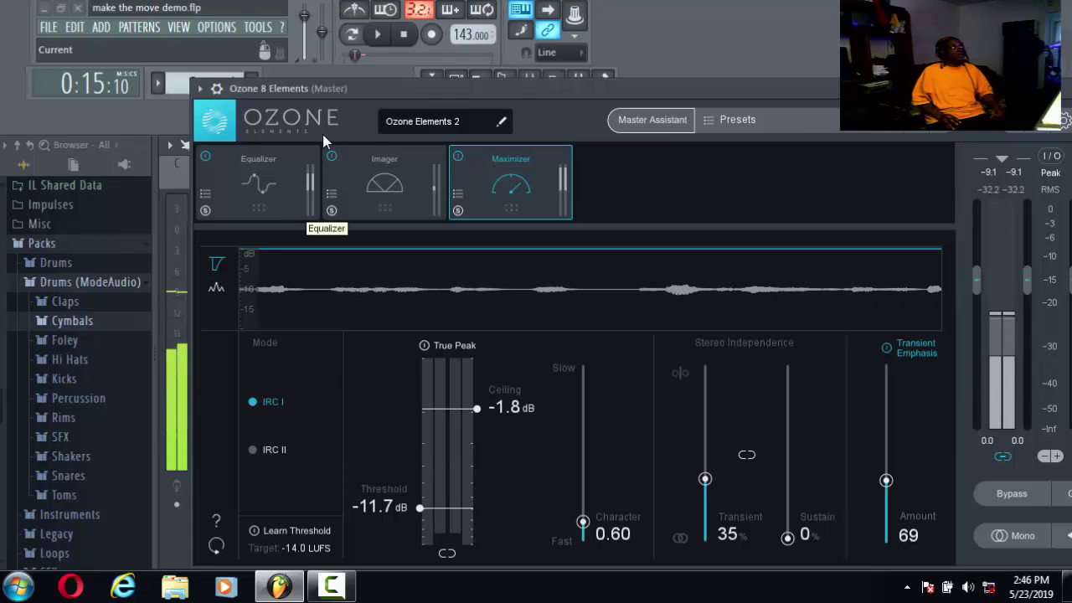
{"action": "left_click", "coordinate": [380, 37]}
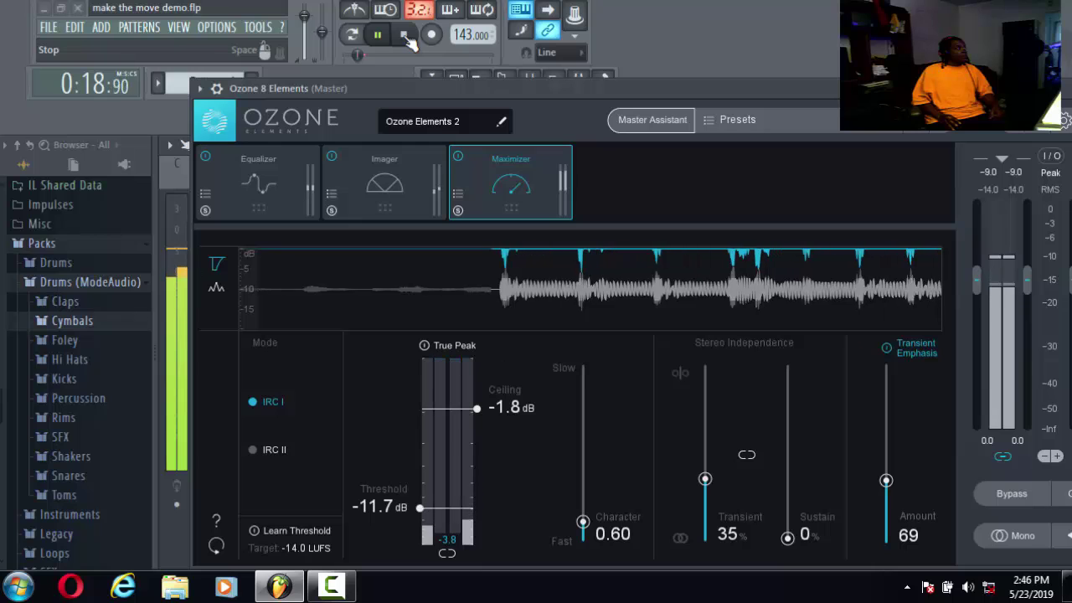
{"action": "left_click", "coordinate": [405, 35]}
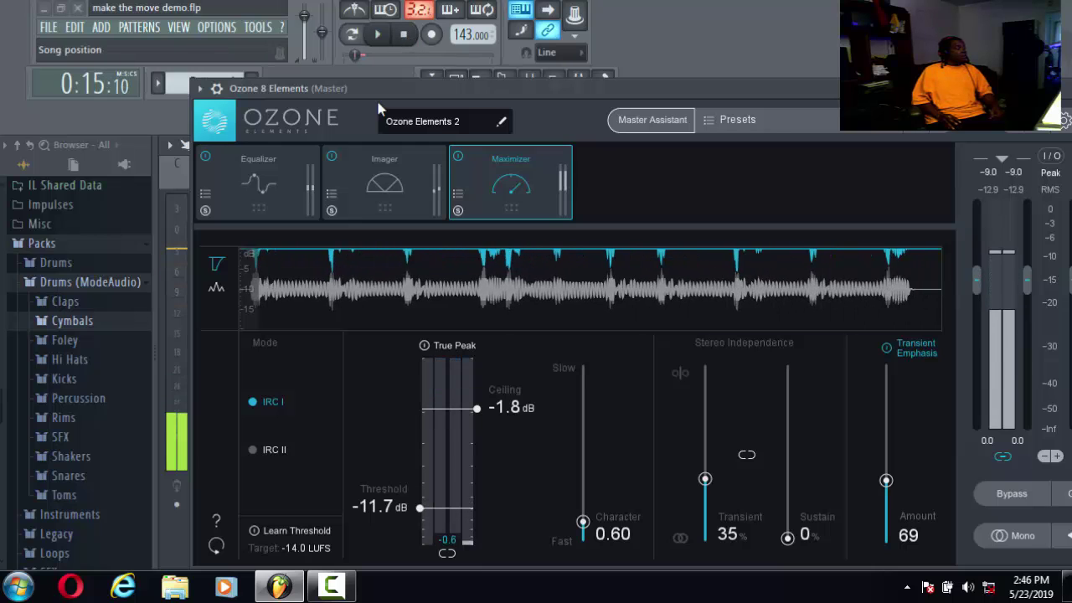
- Switch the Maximizer mode to IRC II and listen to the song
{"action": "left_click", "coordinate": [252, 450]}
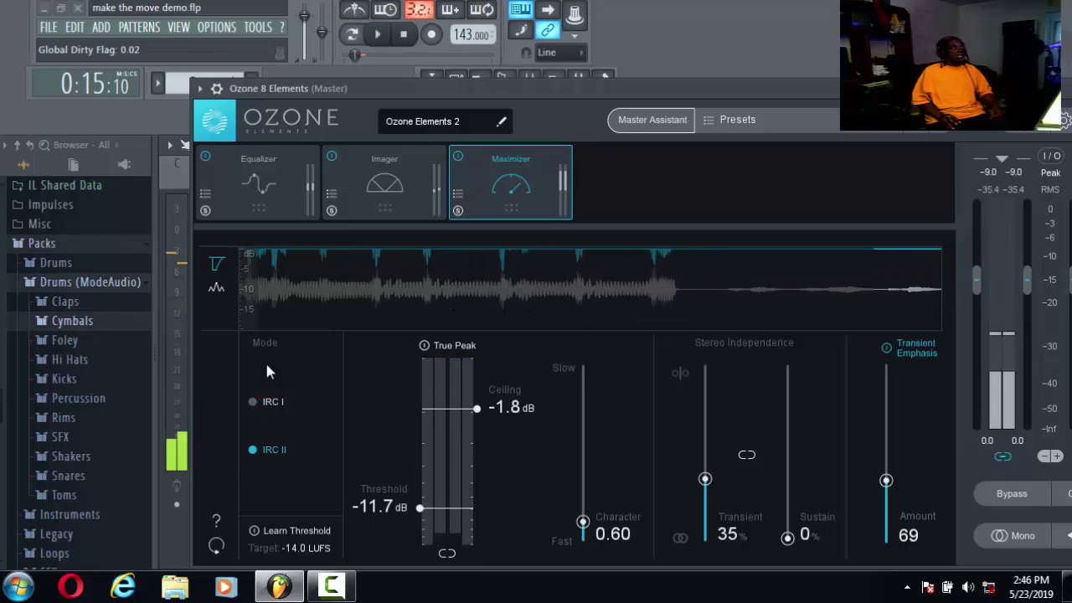
{"action": "left_click", "coordinate": [378, 35]}
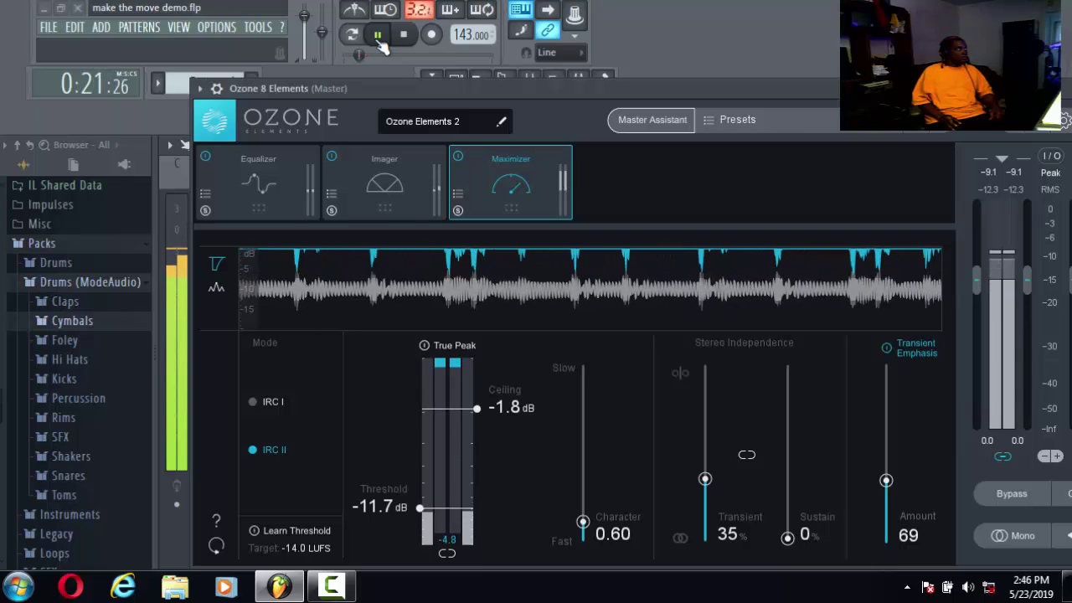
{"action": "left_click_drag", "start_coordinate": [425, 93], "coordinate": [336, 96]}
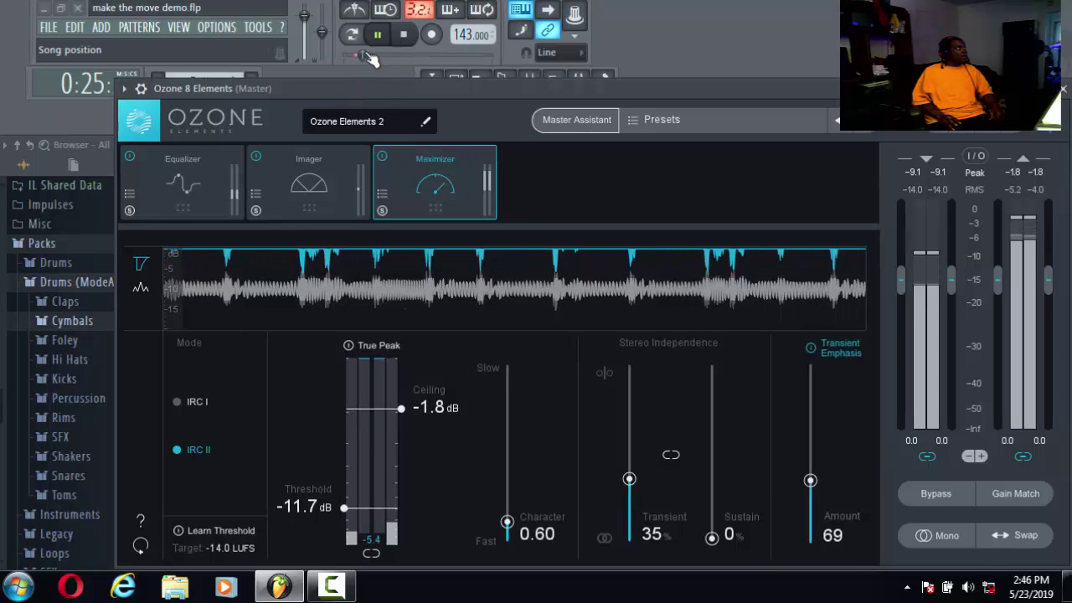
{"action": "left_click", "coordinate": [414, 36]}
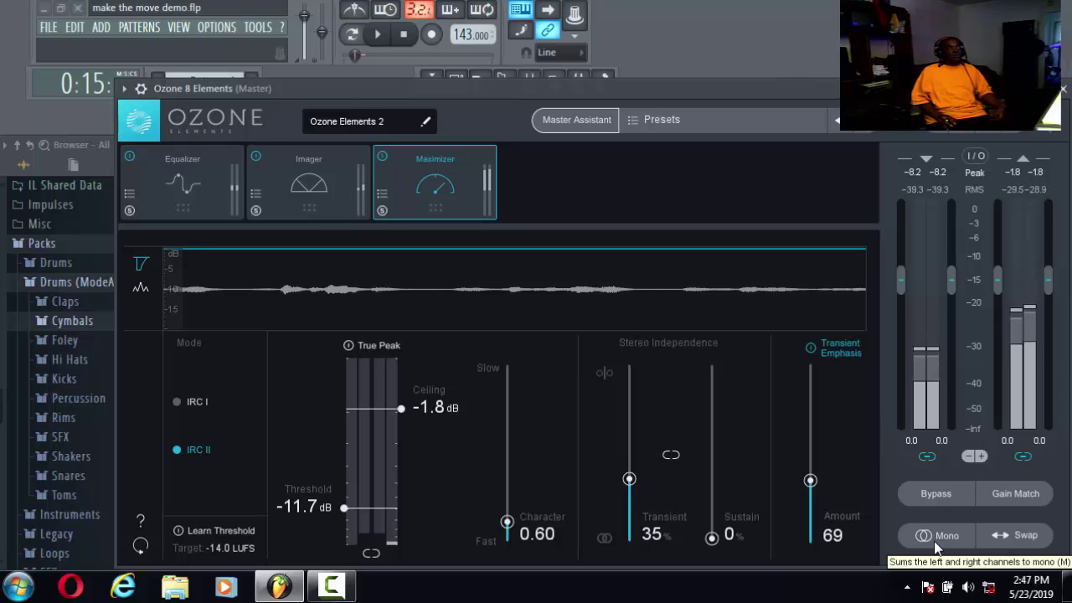
- Put the Equalizer in Mid/Side processing and compare its Mid and Side curves
{"action": "left_click", "coordinate": [210, 199]}
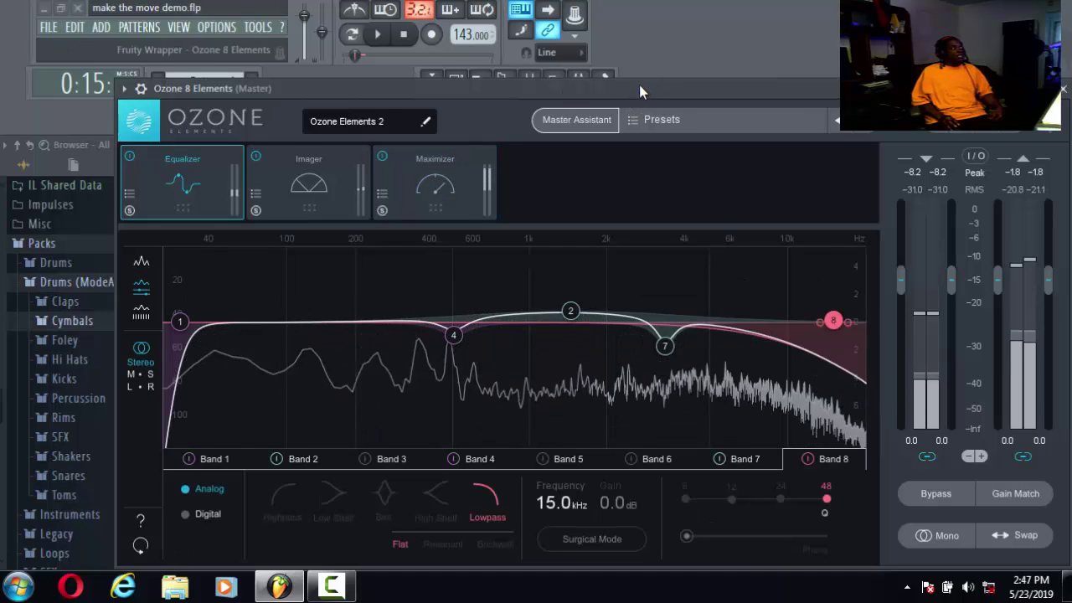
{"action": "left_click_drag", "start_coordinate": [639, 85], "coordinate": [683, 70]}
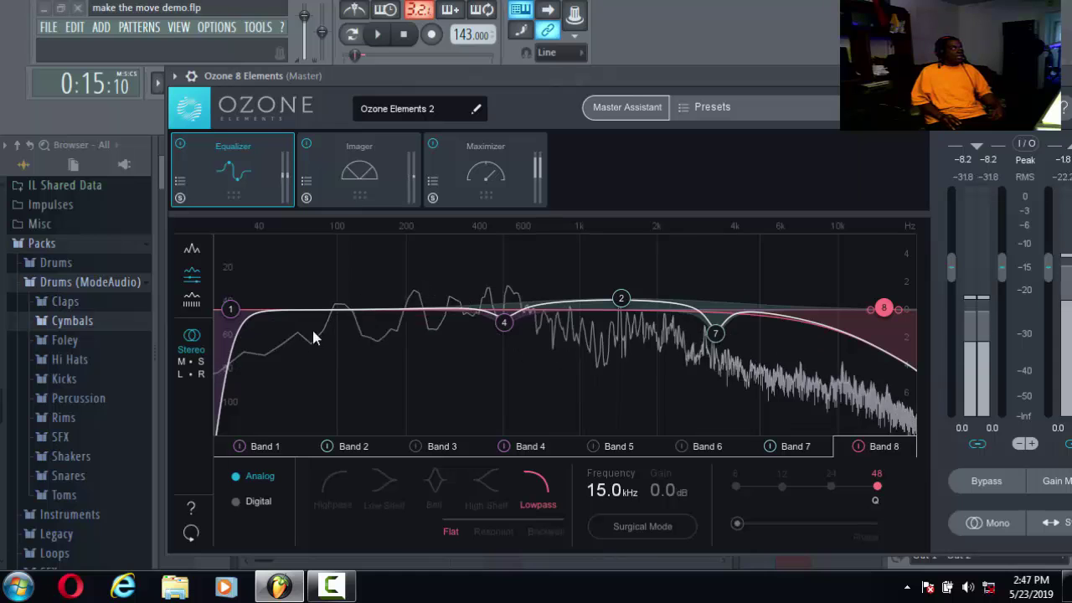
{"action": "left_click", "coordinate": [189, 363]}
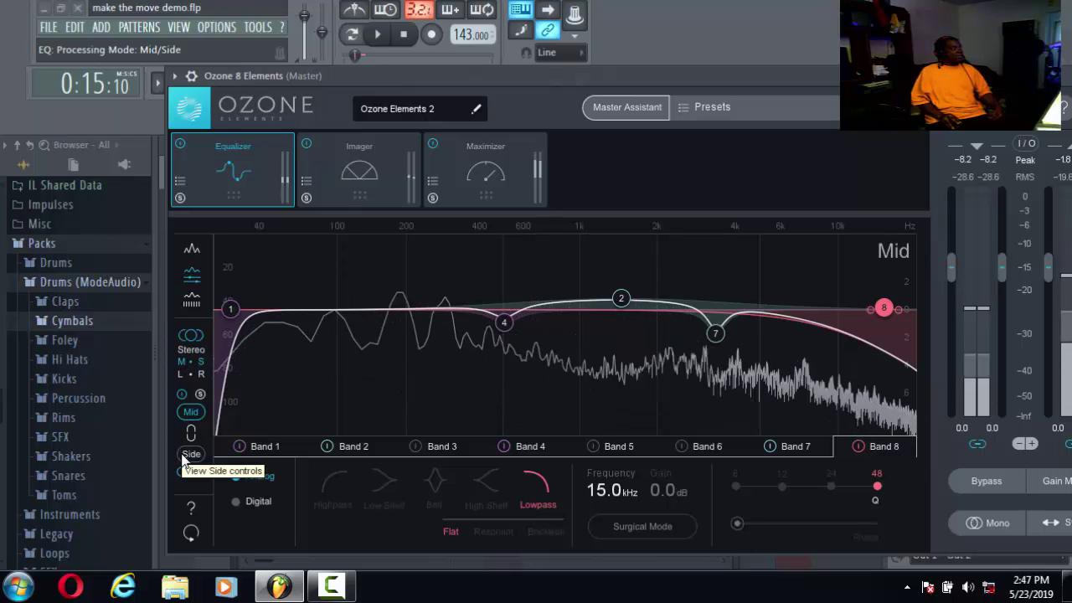
{"action": "left_click", "coordinate": [189, 456]}
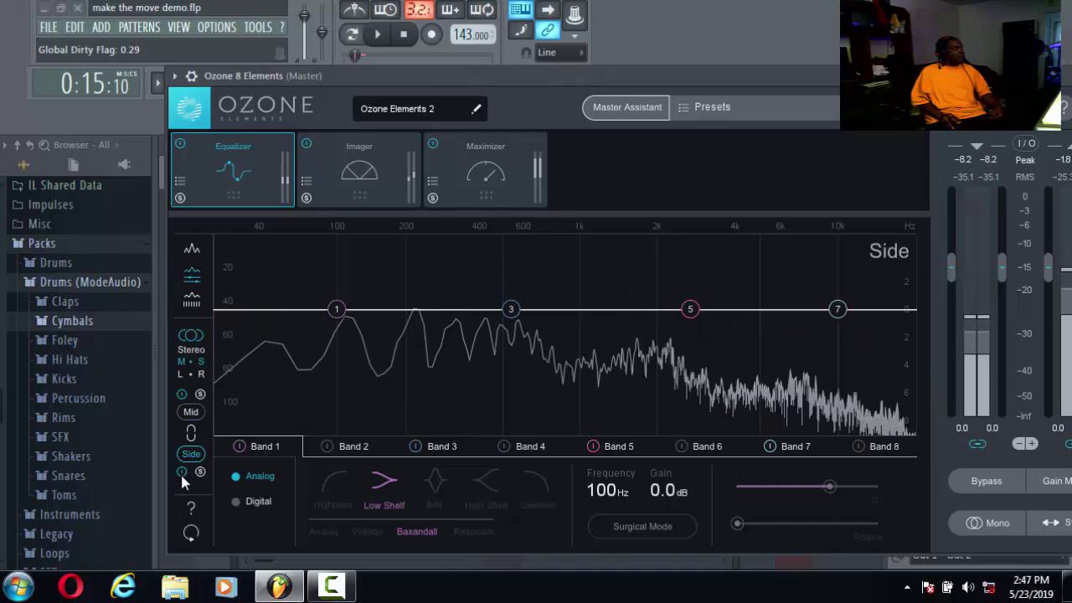
{"action": "left_click", "coordinate": [191, 412]}
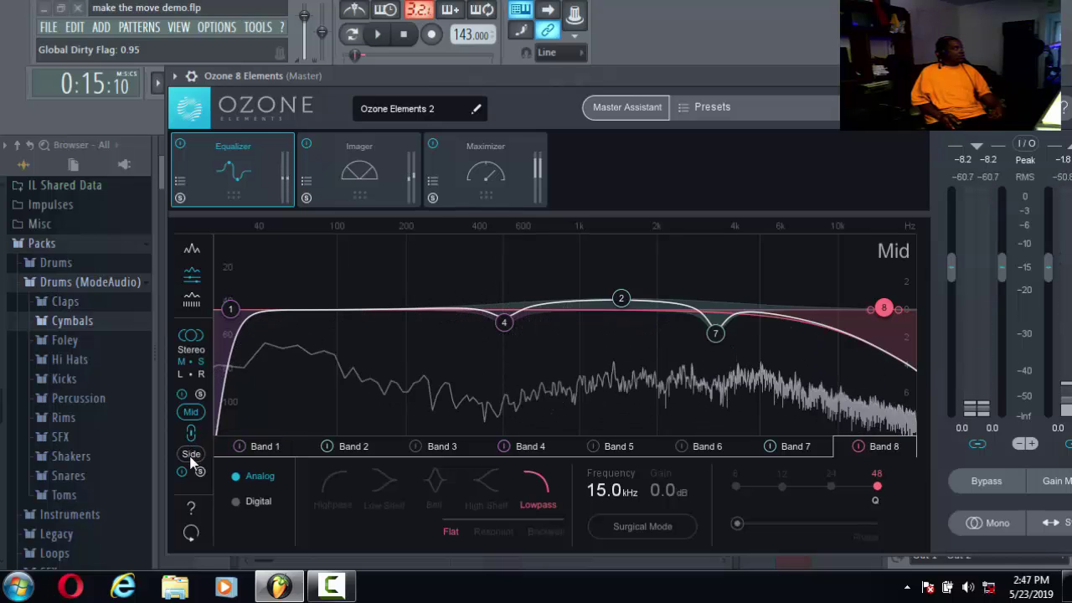
{"action": "left_click", "coordinate": [191, 455]}
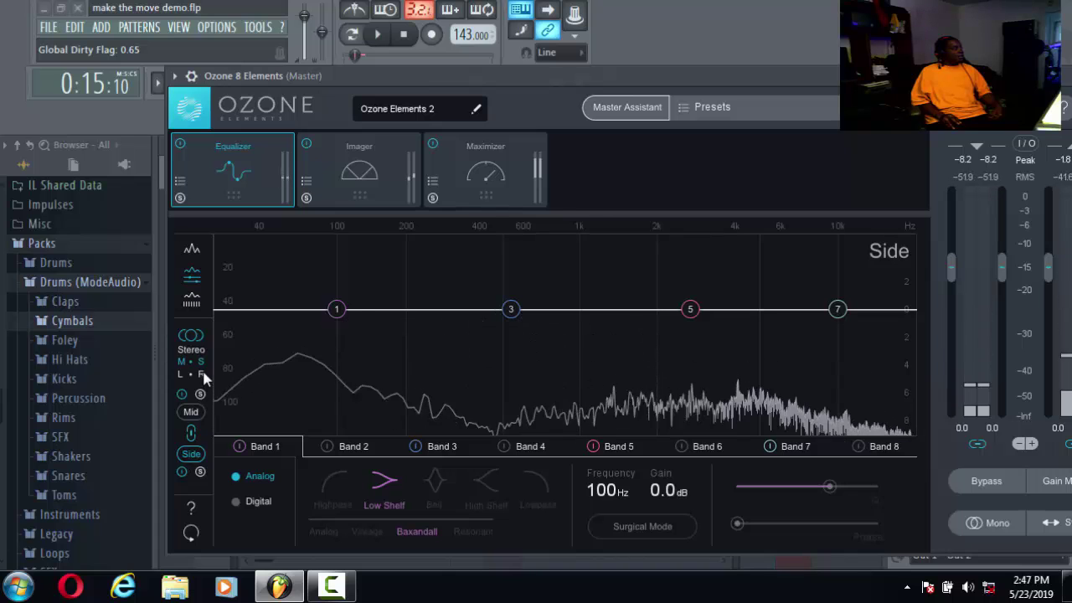
- Switch the Equalizer to Left/Right processing and raise the left channel's Band 1 highpass cutoff to about 102 Hz
{"action": "left_click", "coordinate": [180, 374]}
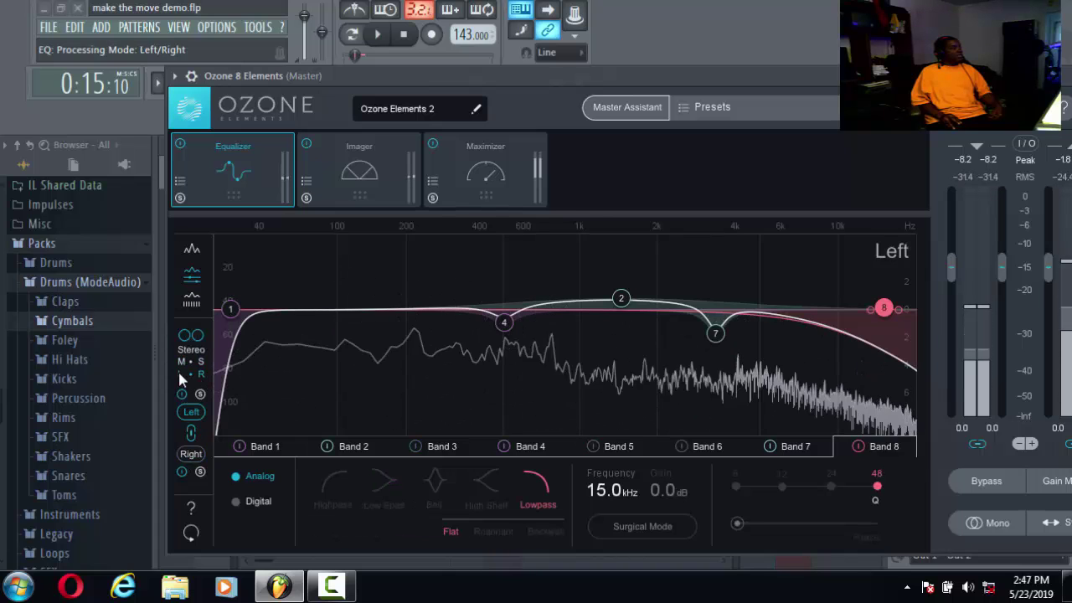
{"action": "left_click", "coordinate": [232, 310]}
{"action": "left_click_drag", "start_coordinate": [237, 311], "coordinate": [340, 310]}
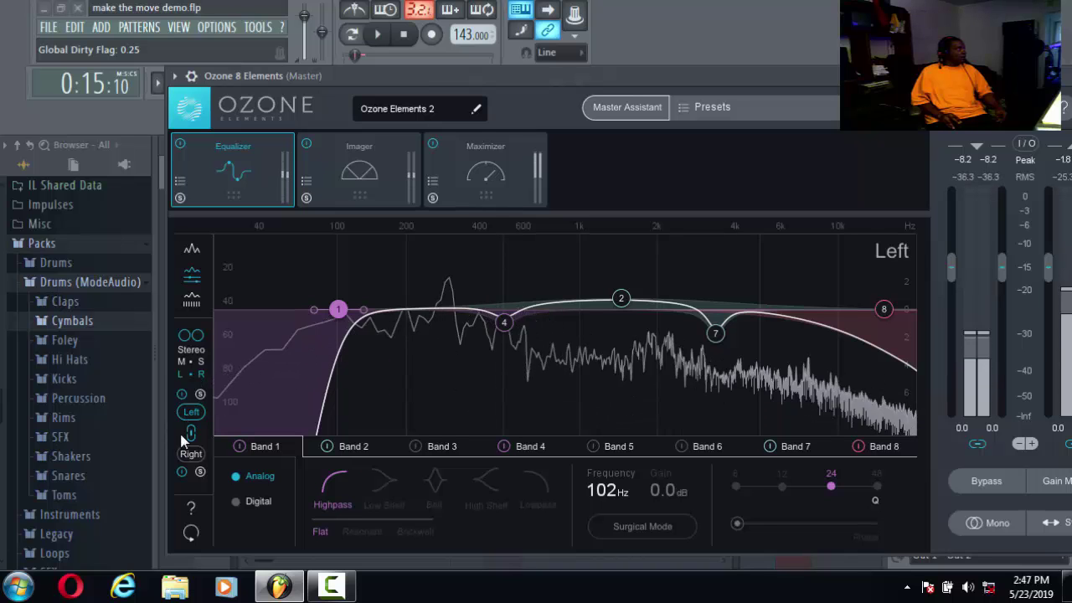
- On the right channel, change Band 1 to a Flat Highpass filter and set its cutoff to about 102 Hz
{"action": "left_click", "coordinate": [191, 455]}
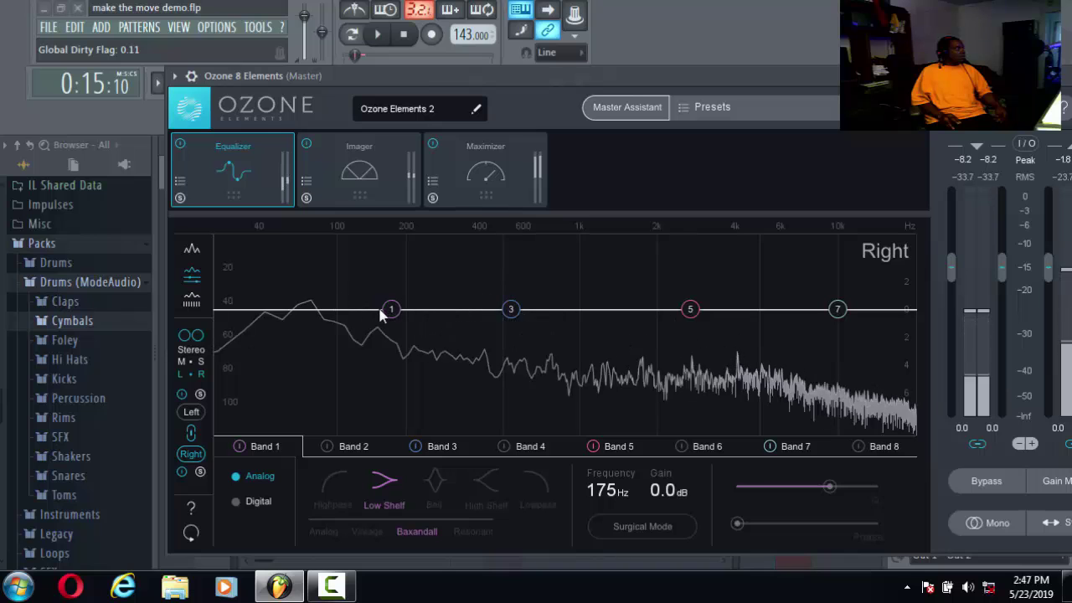
{"action": "right_click", "coordinate": [307, 310]}
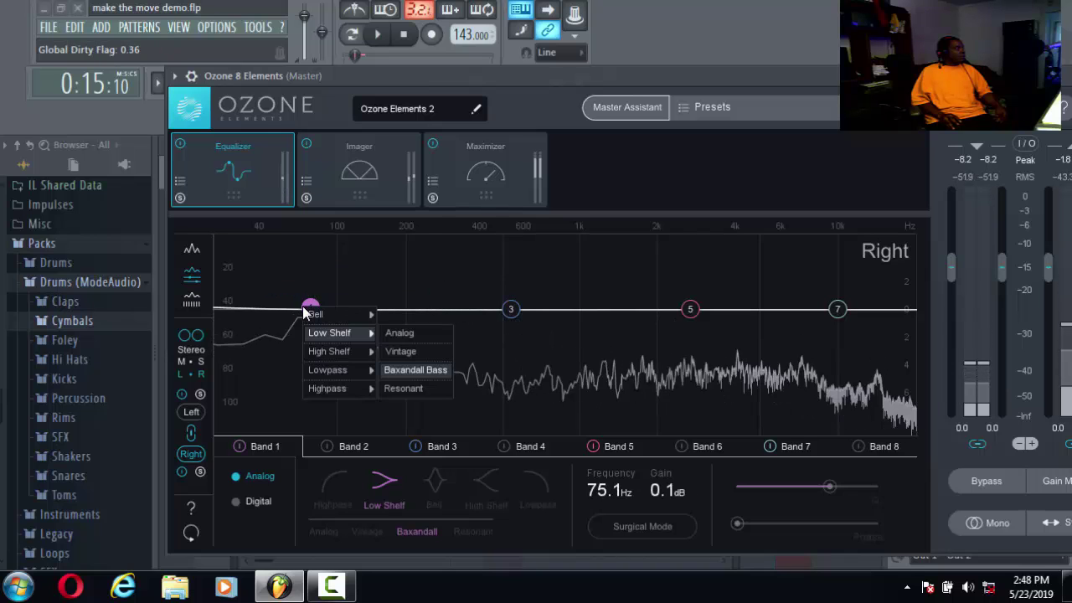
{"action": "left_click", "coordinate": [307, 314]}
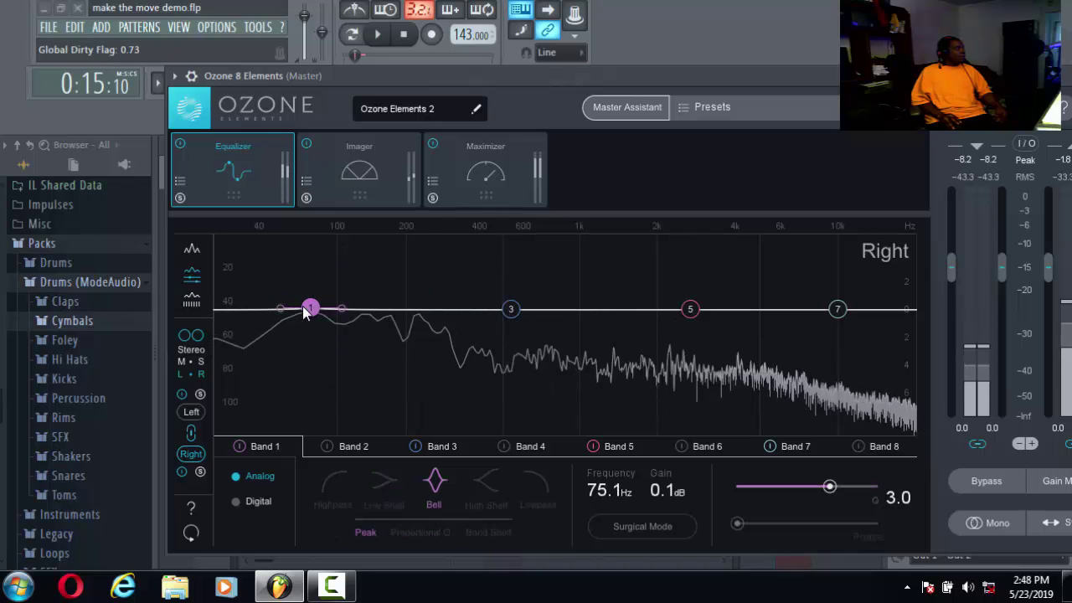
{"action": "left_click", "coordinate": [332, 486]}
{"action": "left_click_drag", "start_coordinate": [306, 311], "coordinate": [331, 313]}
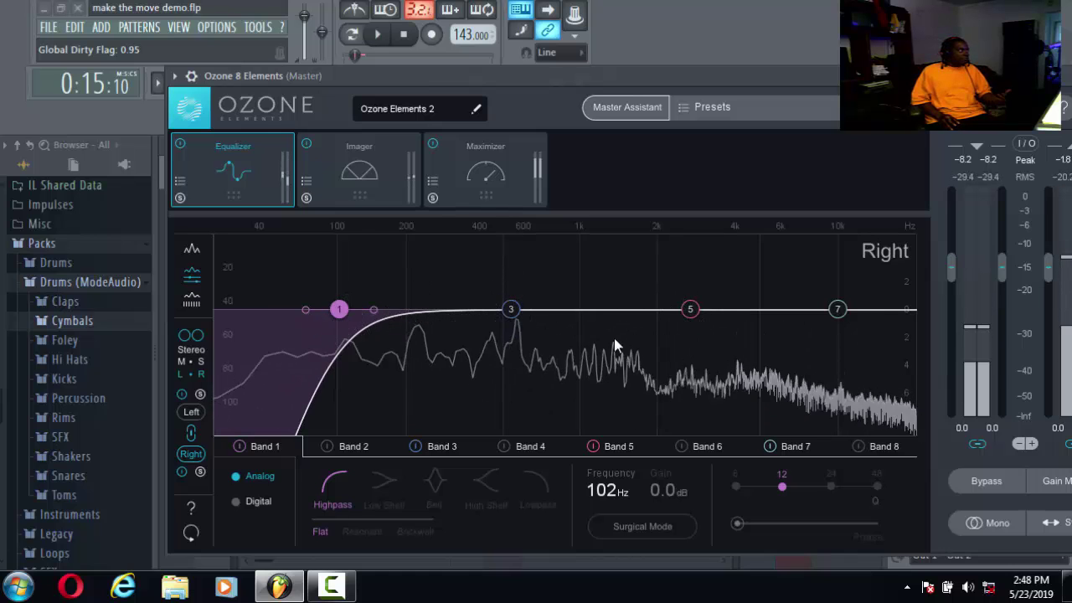
- Compare the Equalizer's Mid/Side and Stereo processing modes, ending in Mid/Side with the Mid curve shown
{"action": "left_click", "coordinate": [198, 365]}
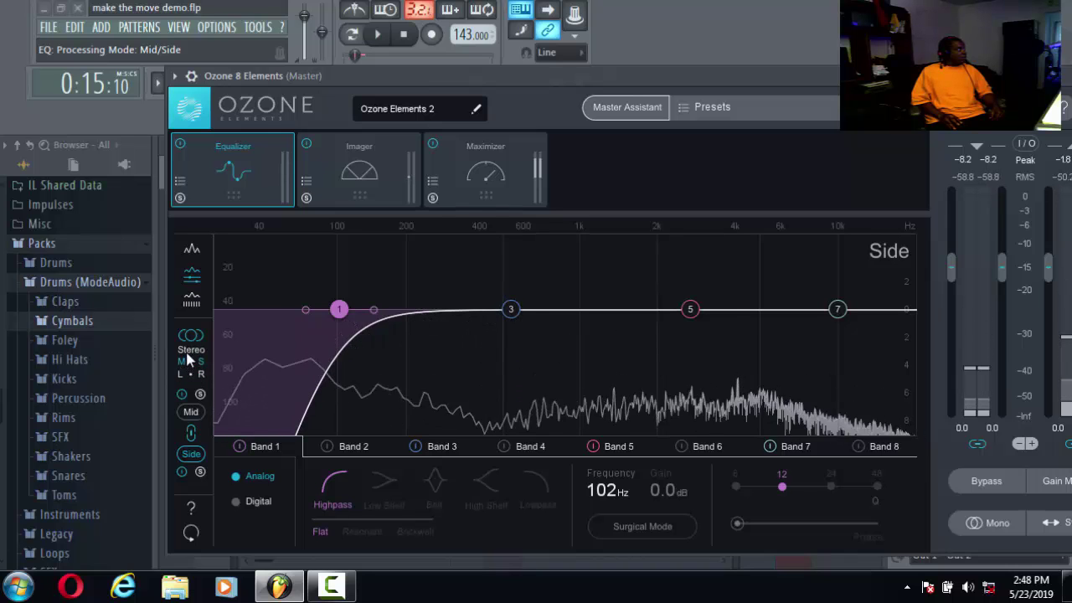
{"action": "left_click", "coordinate": [186, 354]}
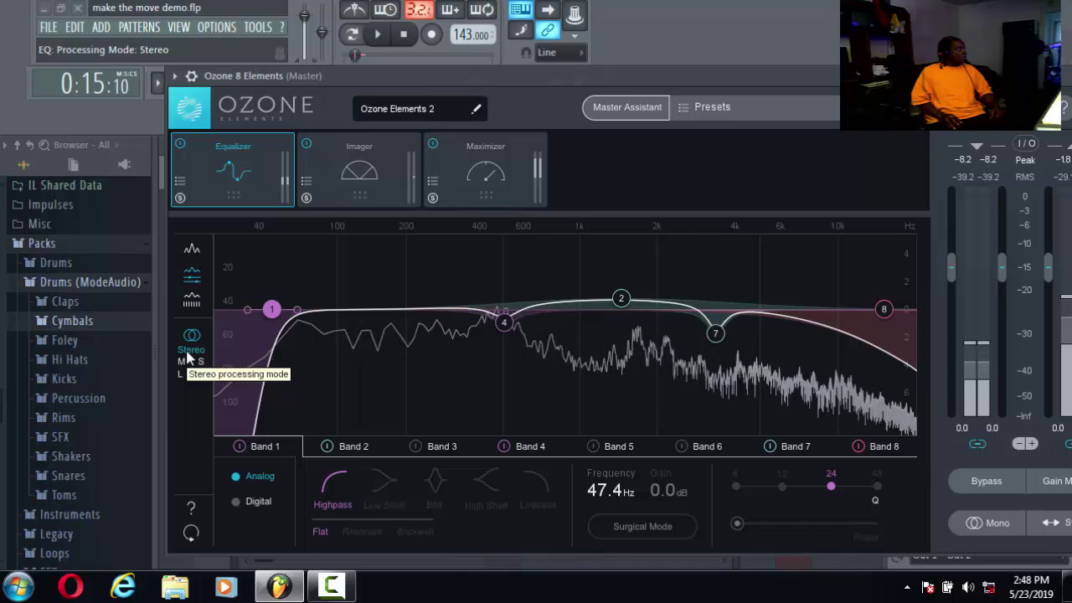
{"action": "left_click", "coordinate": [179, 366]}
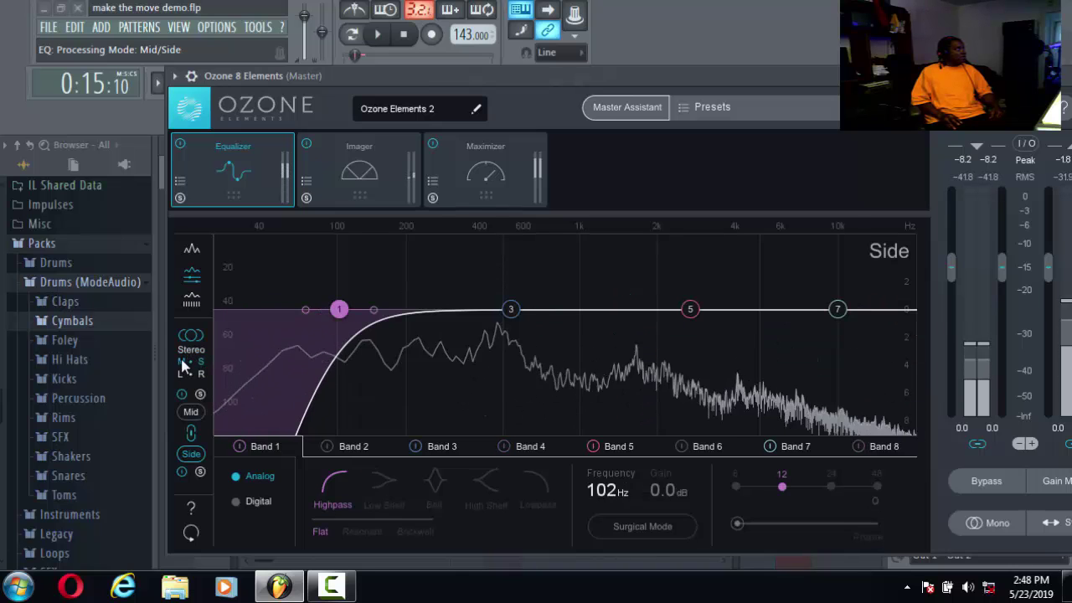
{"action": "left_click", "coordinate": [185, 354]}
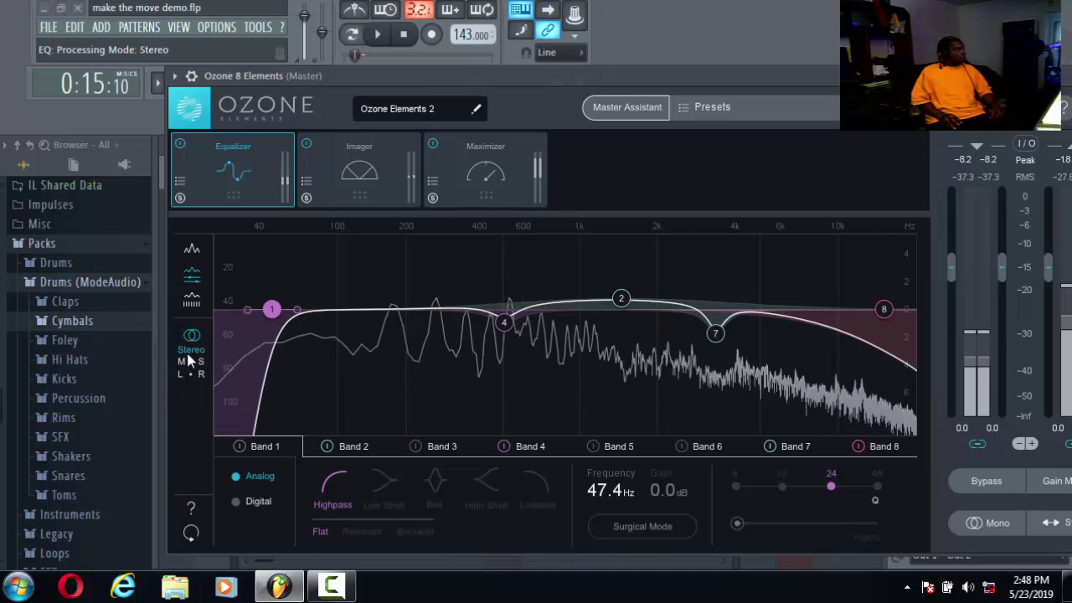
{"action": "left_click", "coordinate": [180, 361]}
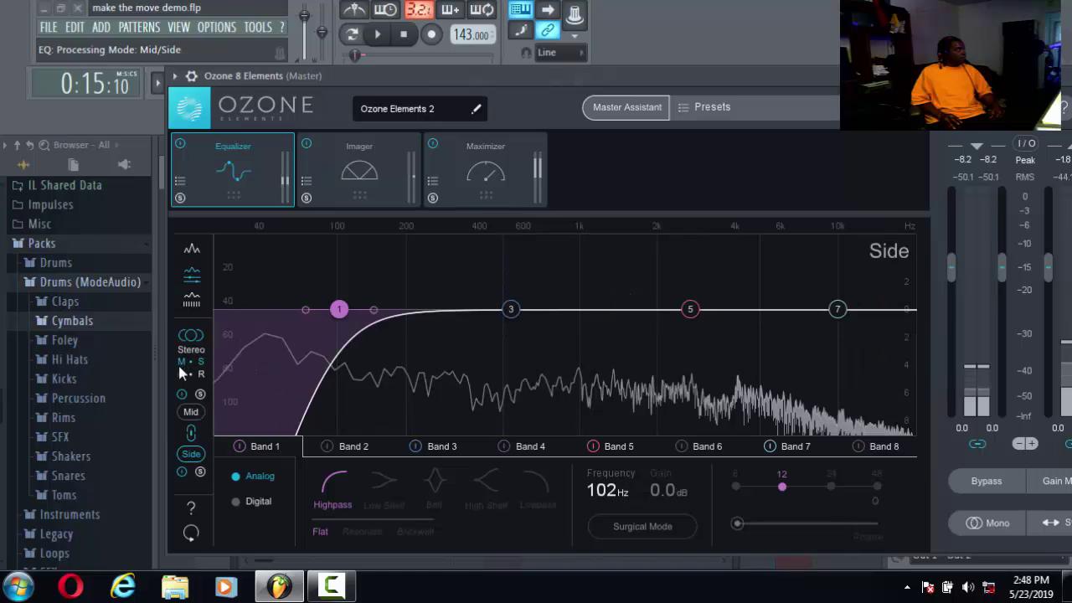
{"action": "left_click", "coordinate": [190, 413]}
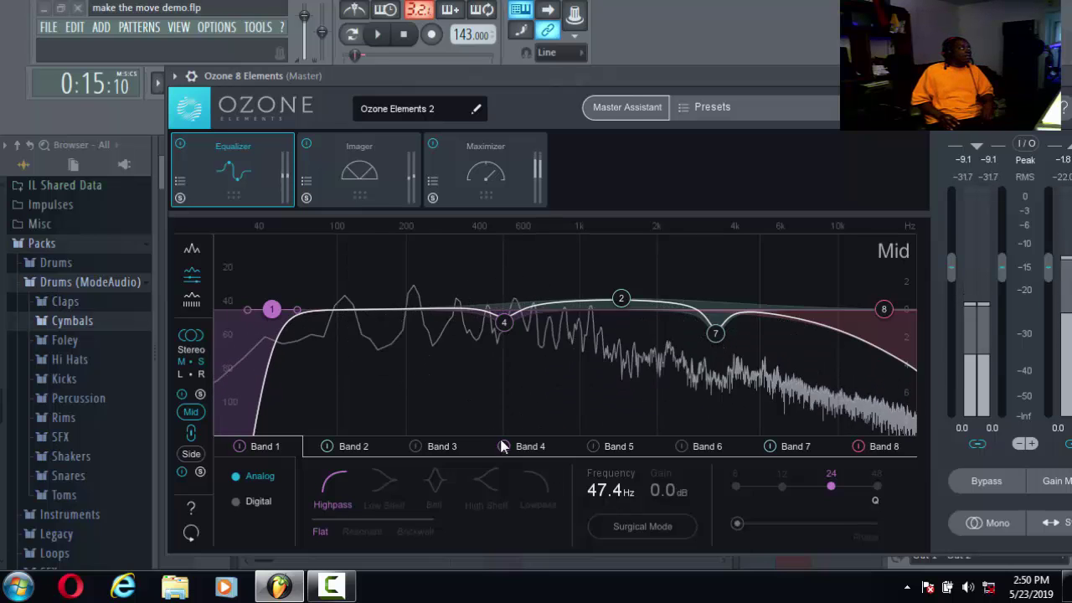
- Play the song through the current mastering chain and bring up the screen recorder's controls
{"action": "left_click", "coordinate": [377, 35]}
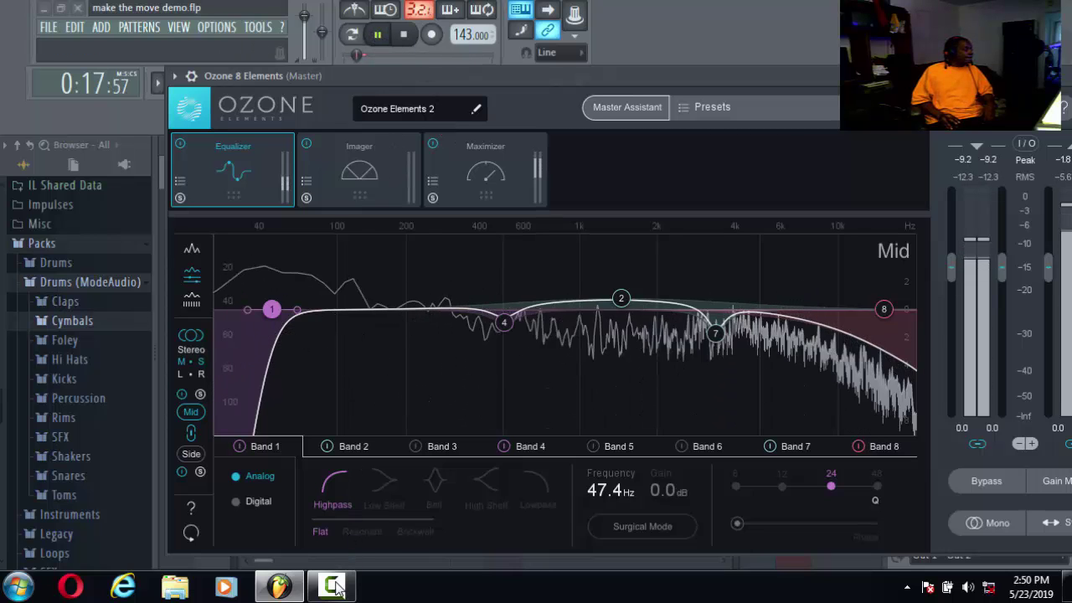
{"action": "mouse_move", "coordinate": [331, 589]}
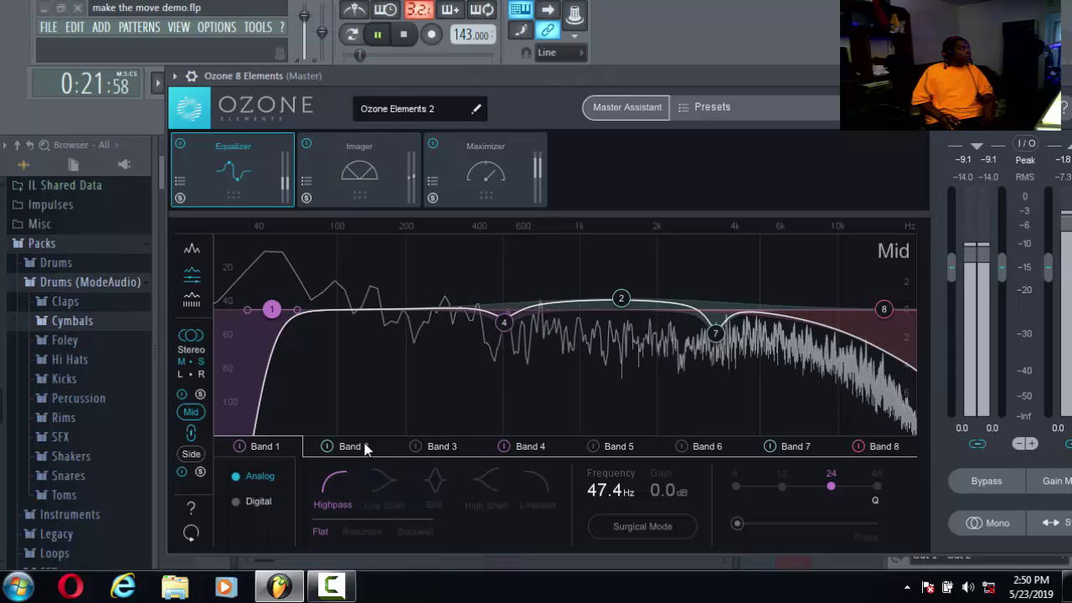
{"action": "left_click", "coordinate": [345, 585]}
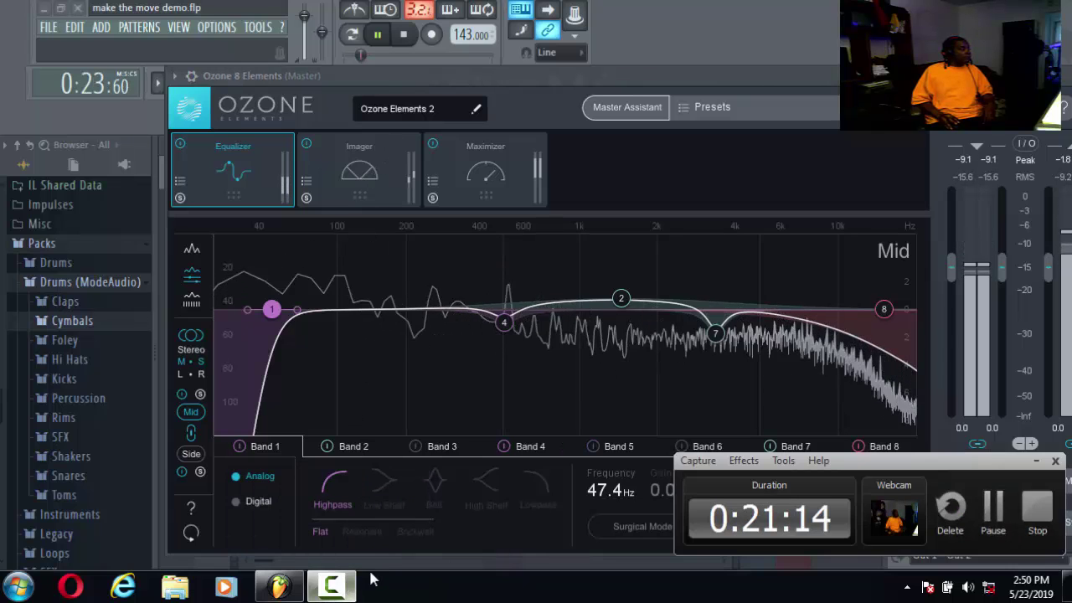